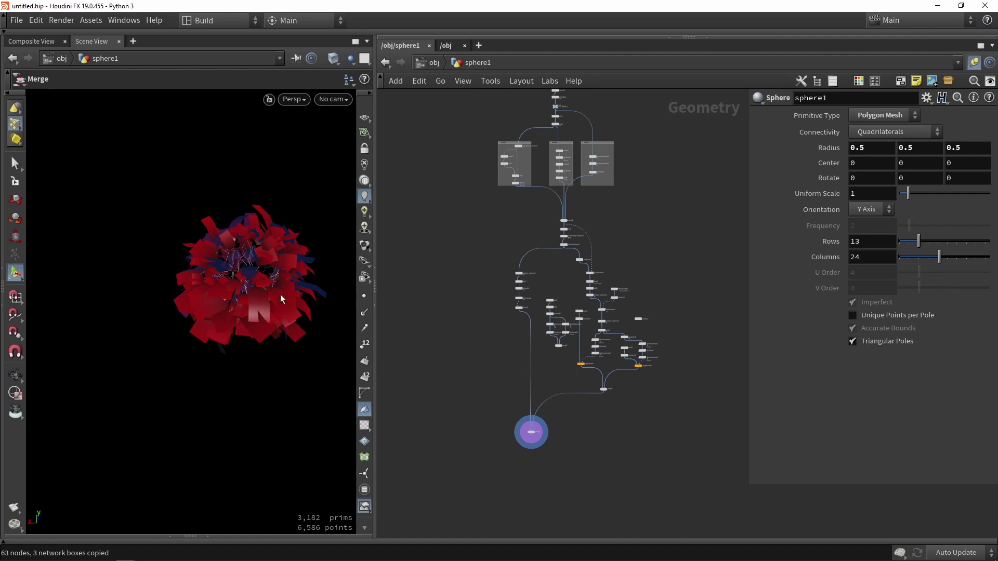
# Frame the whole shrub node tree and box-select all 62 nodes
pyautogui.keyDown('alt'); pyautogui.moveTo(276, 328); pyautogui.dragTo(209, 289); pyautogui.keyUp('alt')
pyautogui.scroll(3, 209, 288)
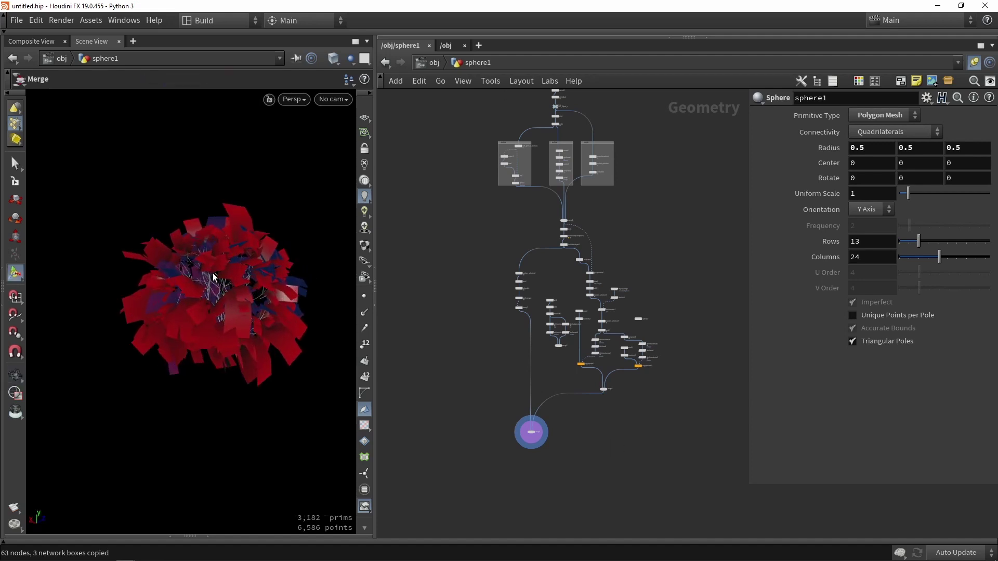
pyautogui.press('h')
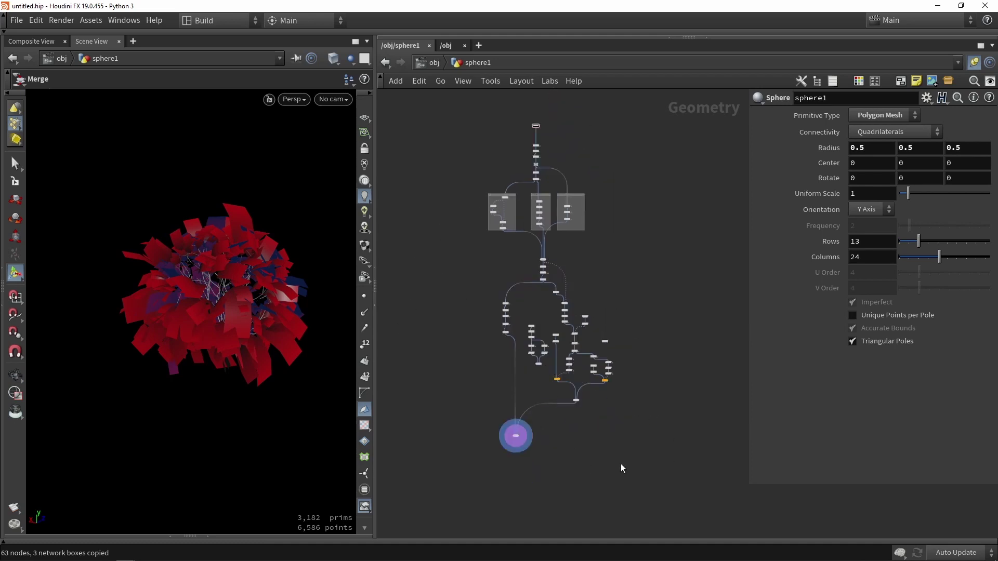
pyautogui.moveTo(661, 474); pyautogui.dragTo(428, 139)
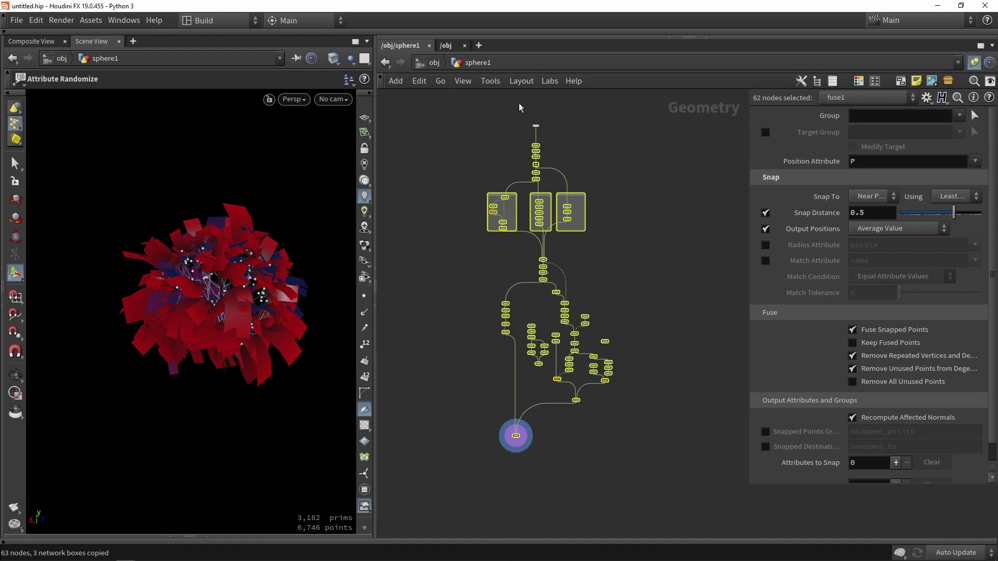
pyautogui.scroll(10, 537, 118)
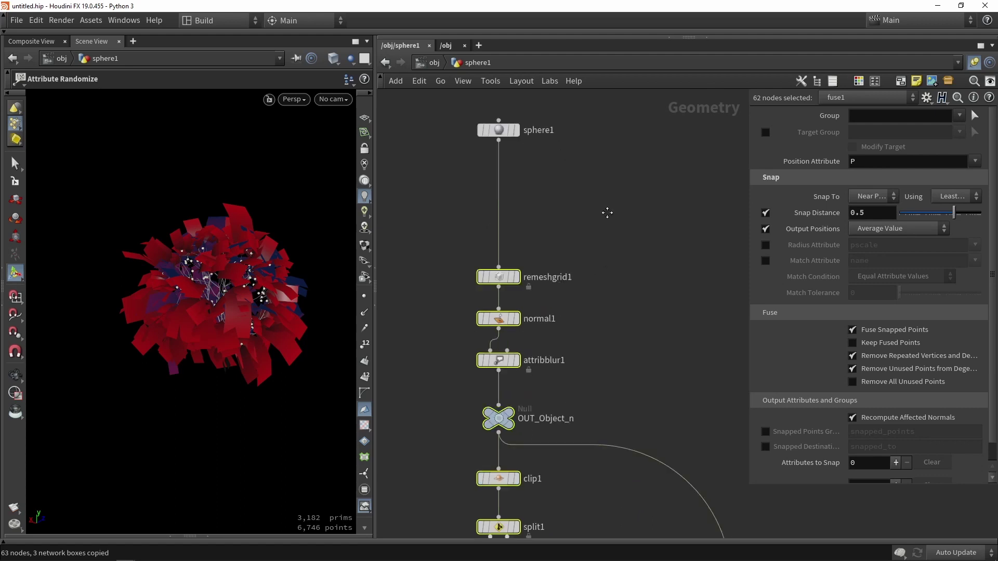
pyautogui.scroll(-8, 598, 206)
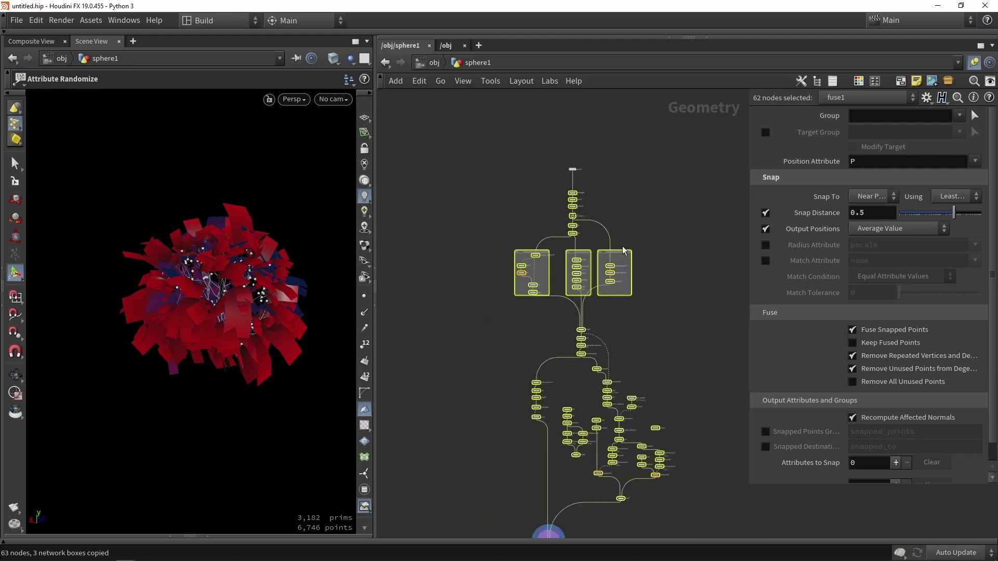
pyautogui.scroll(-3, 625, 250)
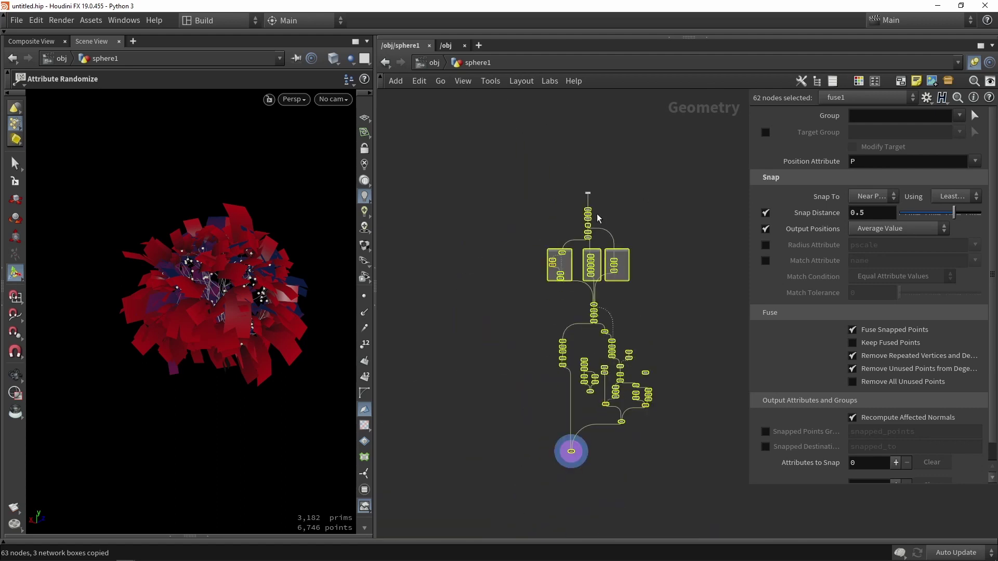
# Collapse the selected nodes into subnet1 and place it just below sphere1
pyautogui.click(948, 81)
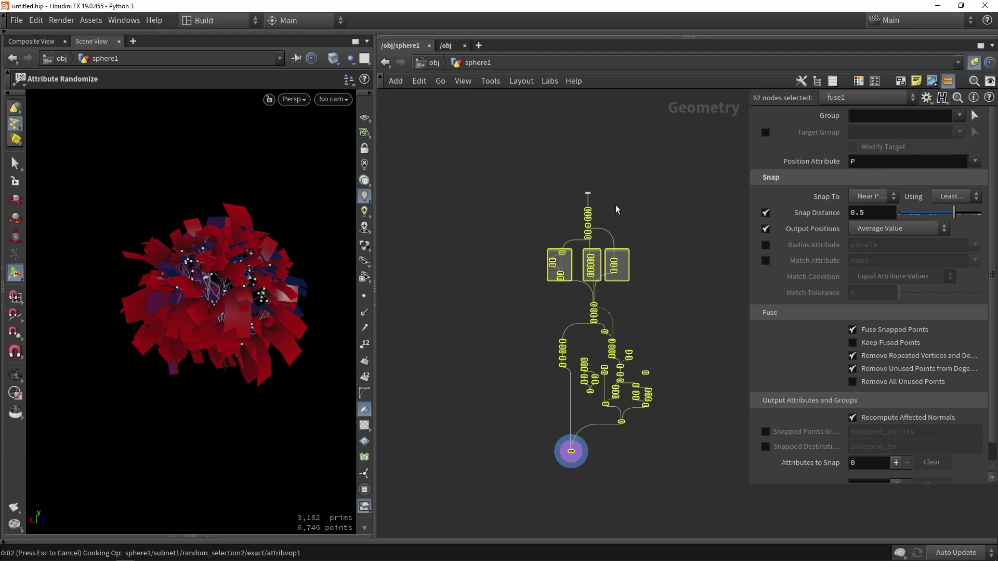
pyautogui.moveTo(648, 383); pyautogui.dragTo(583, 212)
pyautogui.scroll(5, 578, 219)
pyautogui.moveTo(589, 251); pyautogui.dragTo(600, 188)
pyautogui.moveTo(636, 134); pyautogui.dragTo(626, 220, button='middle')
pyautogui.moveTo(590, 283); pyautogui.dragTo(596, 252)
# Choose Create Digital Asset from subnet1's context menu
pyautogui.rightClick(597, 252)
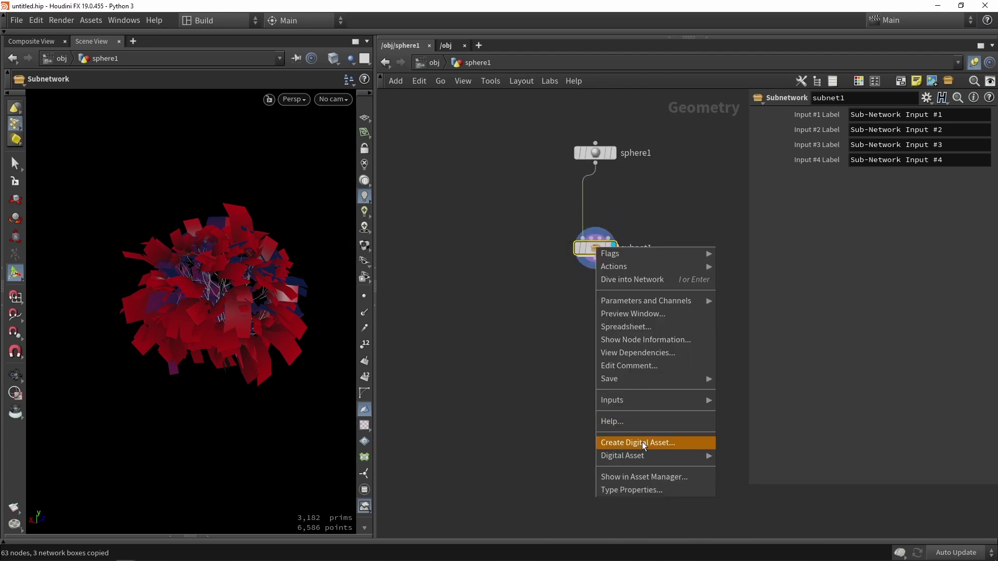
pyautogui.moveTo(645, 458)
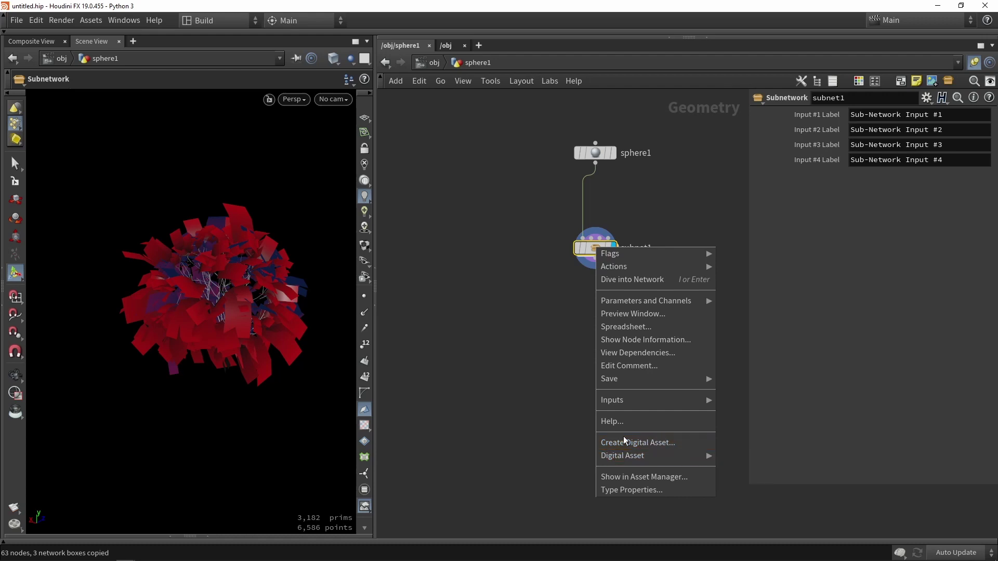
pyautogui.click(631, 442)
# Name the new digital asset Tutorial_shrub and confirm it
pyautogui.doubleClick(632, 436)
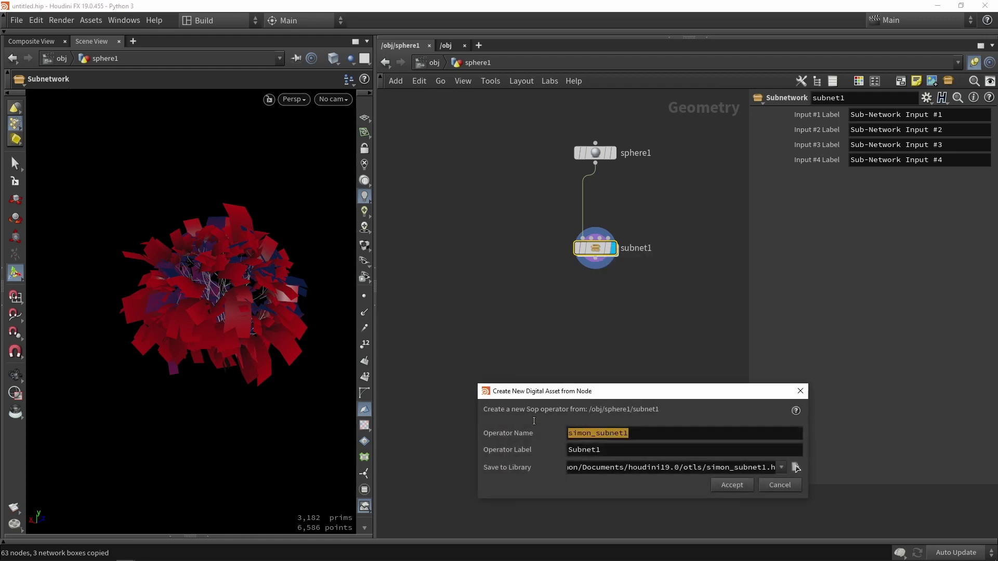
pyautogui.write('Tuto')
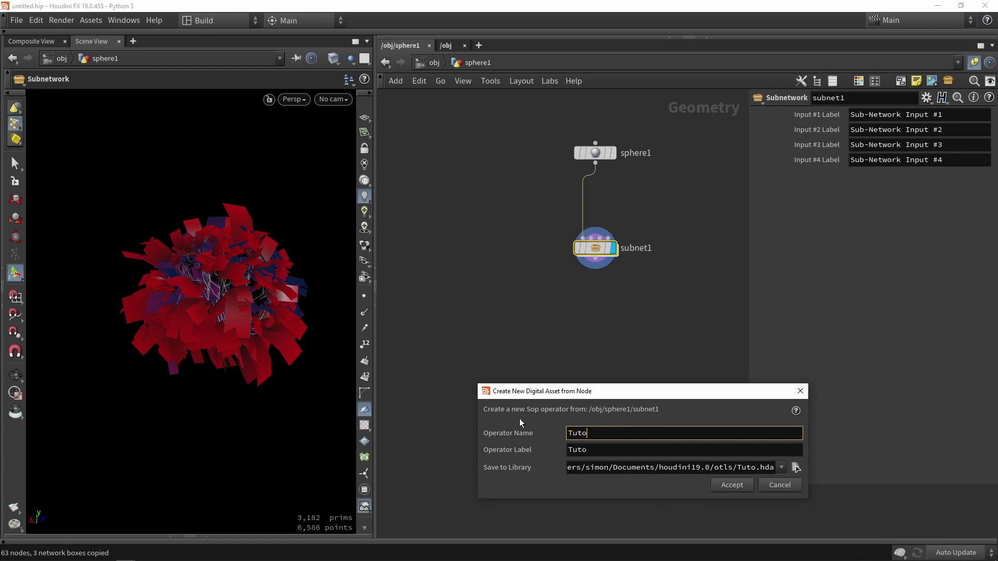
pyautogui.write('rial_s')
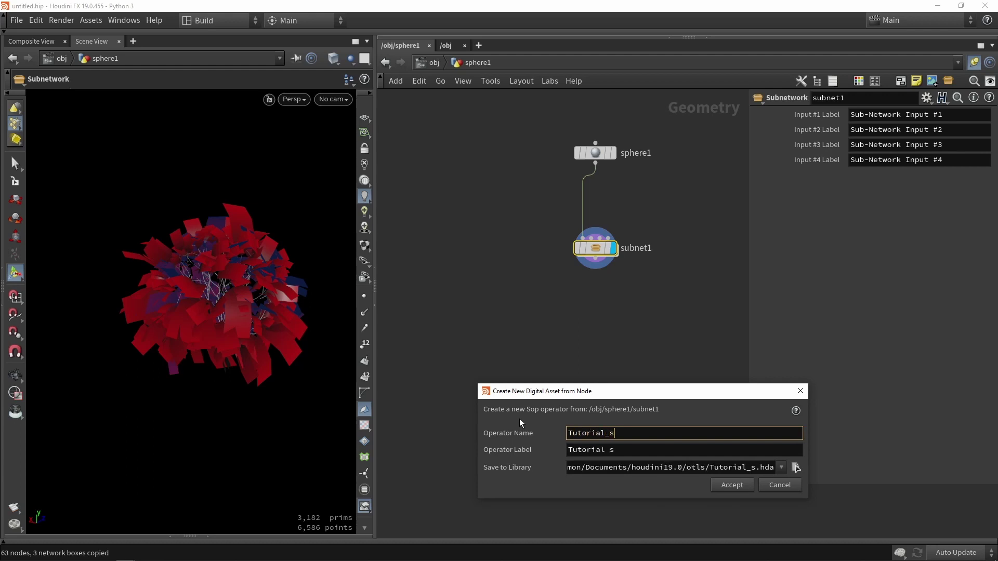
pyautogui.write('hrub')
pyautogui.press('Return')
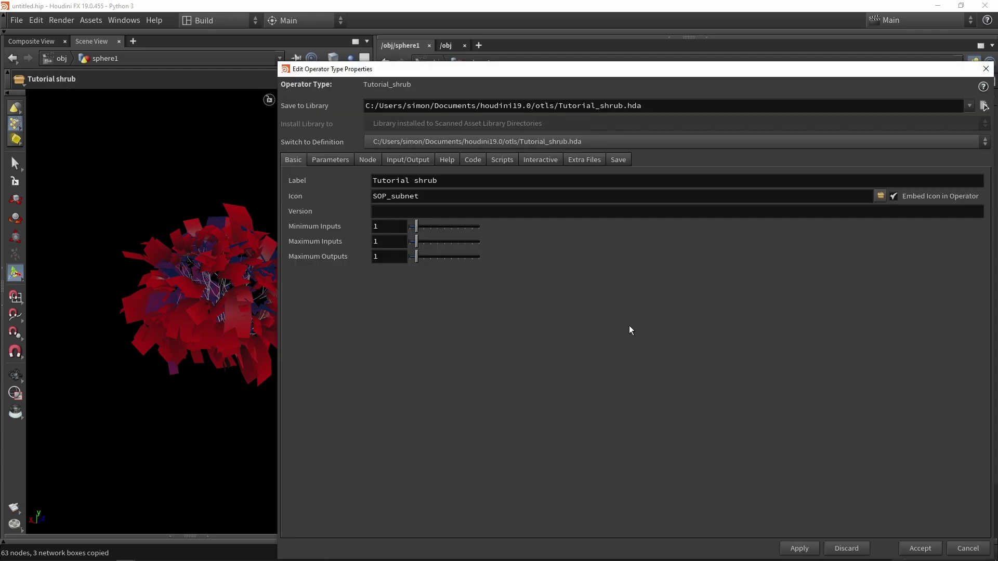
# Show the asset's Parameters page with the dialog moved aside, and nudge subnet1 up
pyautogui.click(331, 163)
pyautogui.moveTo(690, 74); pyautogui.dragTo(148, 33)
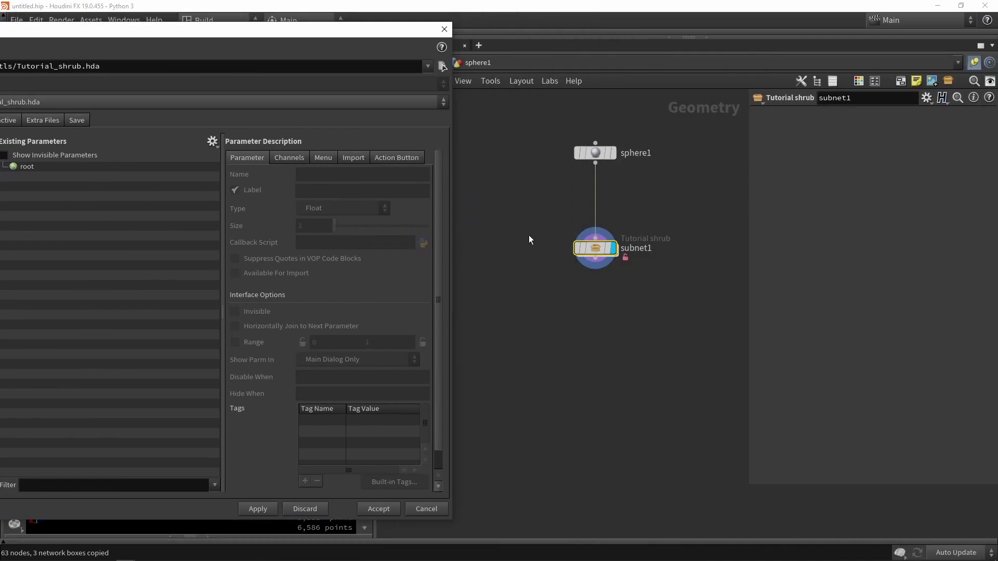
pyautogui.moveTo(561, 270); pyautogui.dragTo(570, 292, button='middle')
pyautogui.moveTo(633, 306); pyautogui.dragTo(630, 270)
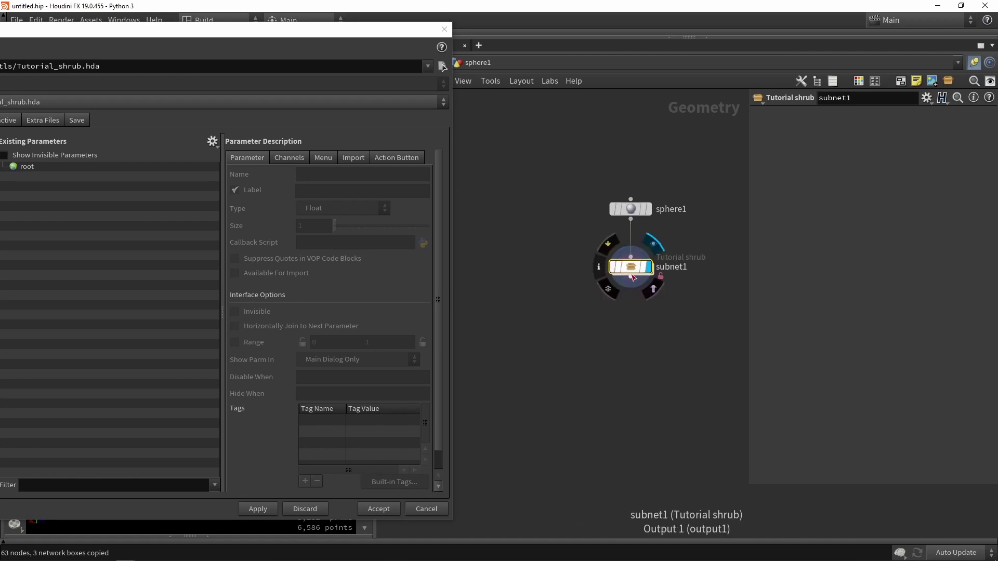
# Inside subnet1, promote remeshgrid1's Division Size to the asset's parameters
pyautogui.doubleClick(631, 269)
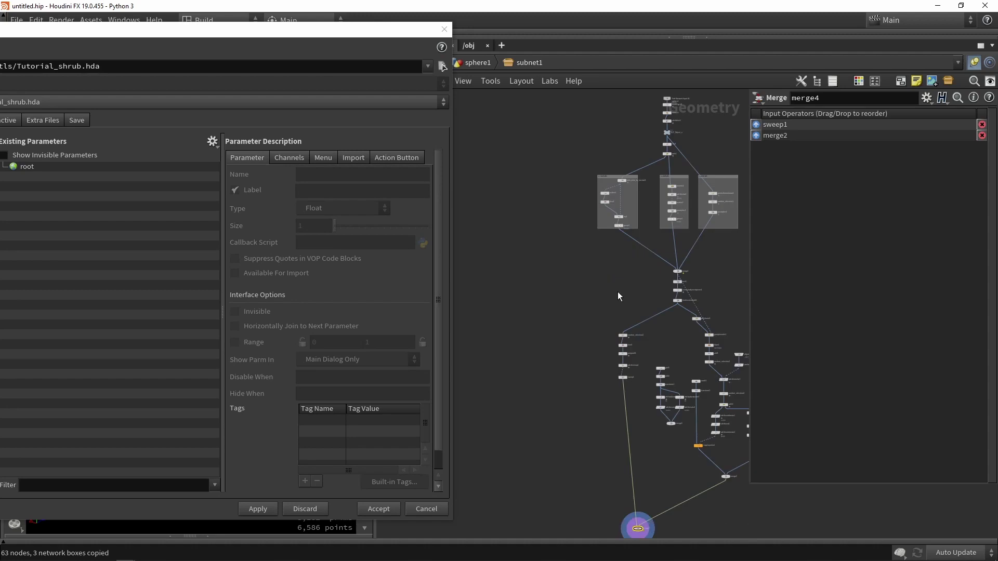
pyautogui.hotkey('shift', 's')
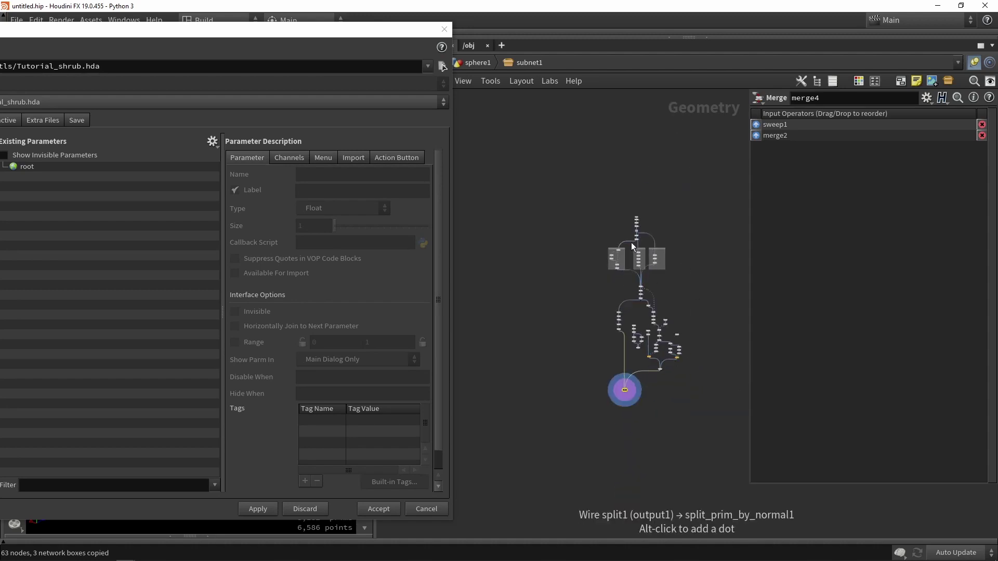
pyautogui.scroll(10, 631, 242)
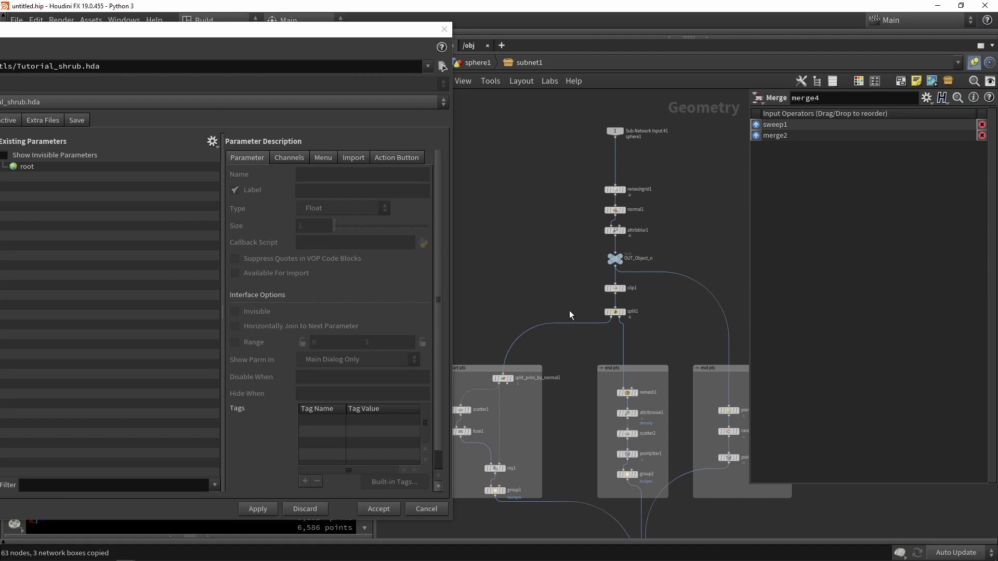
pyautogui.moveTo(572, 165); pyautogui.dragTo(663, 191)
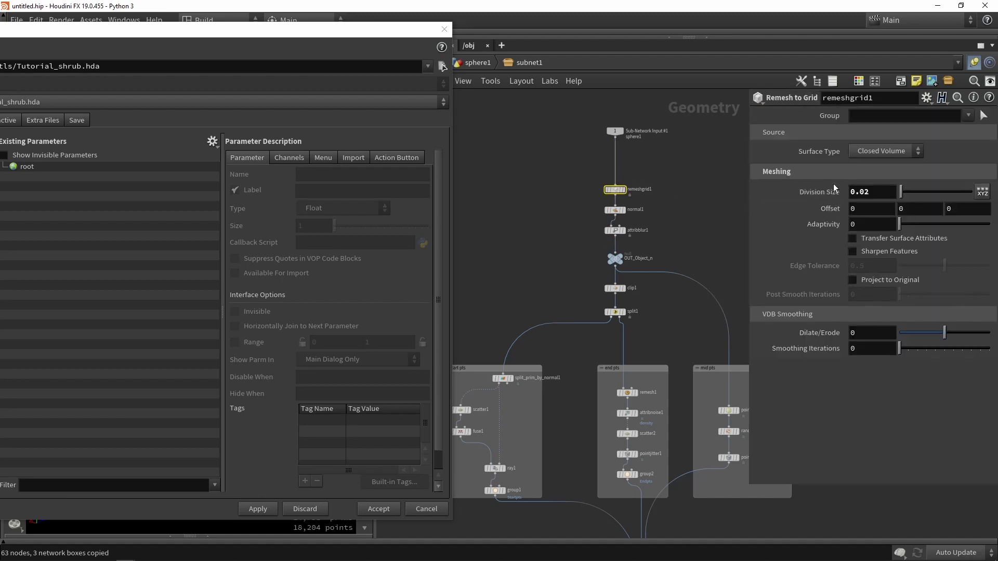
pyautogui.moveTo(387, 33); pyautogui.dragTo(536, 33)
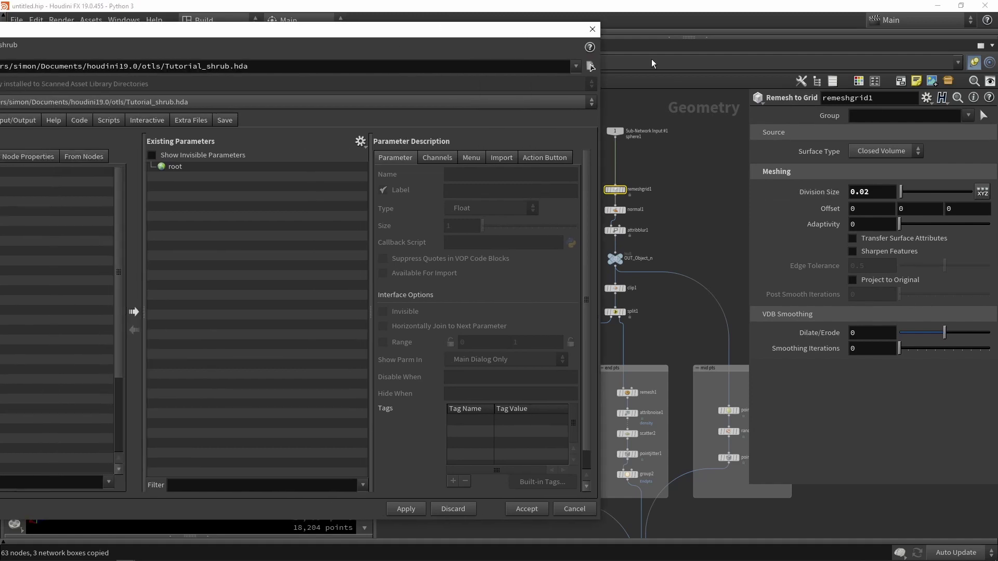
pyautogui.moveTo(818, 196); pyautogui.dragTo(283, 206)
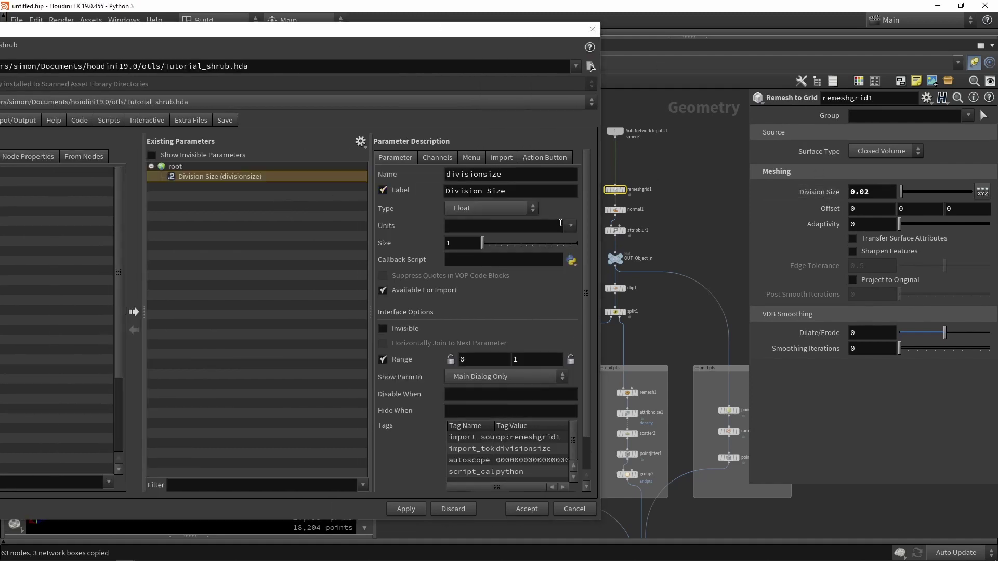
# Label it 'input remeshing', set its range minimum to 0.01, and apply
pyautogui.moveTo(460, 31); pyautogui.dragTo(357, 19)
pyautogui.tripleClick(419, 180)
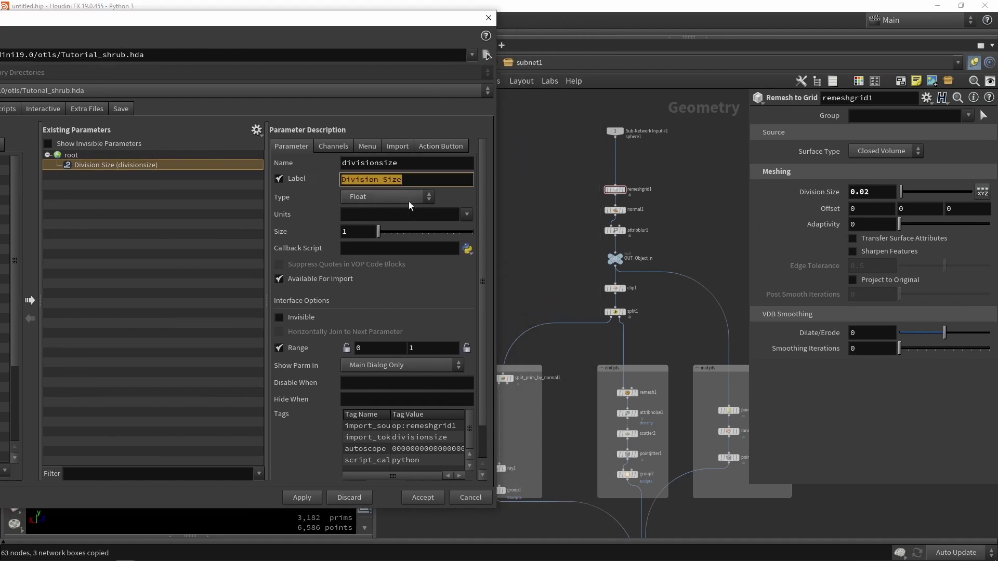
pyautogui.write('input ')
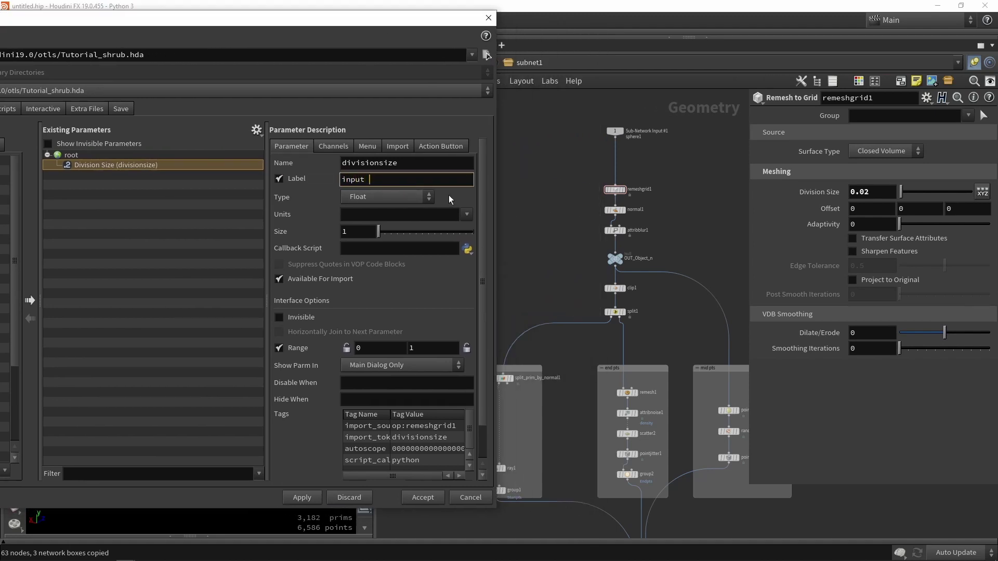
pyautogui.write('remeshing')
pyautogui.press('Return')
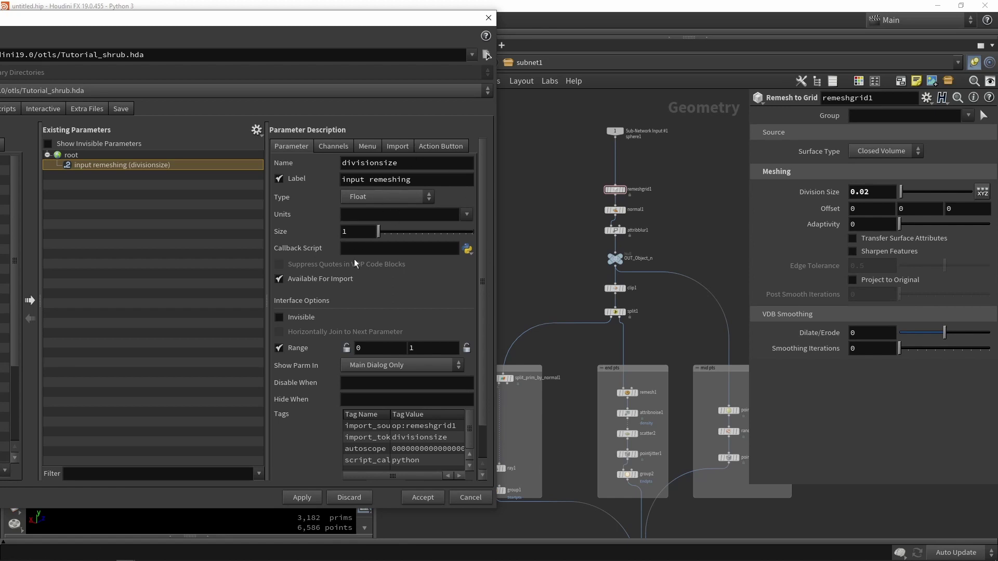
pyautogui.click(369, 345)
pyautogui.write('.01')
pyautogui.press('Return')
pyautogui.click(301, 498)
# Pan down the network and select the clip1 node
pyautogui.moveTo(572, 241); pyautogui.dragTo(654, 194, button='middle')
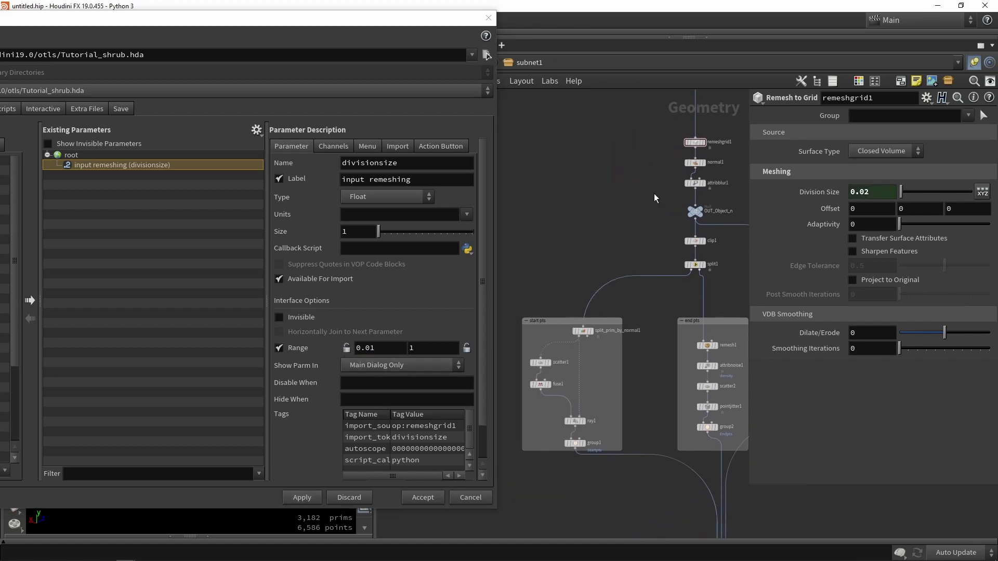
pyautogui.scroll(-2, 654, 193)
pyautogui.scroll(2, 669, 156)
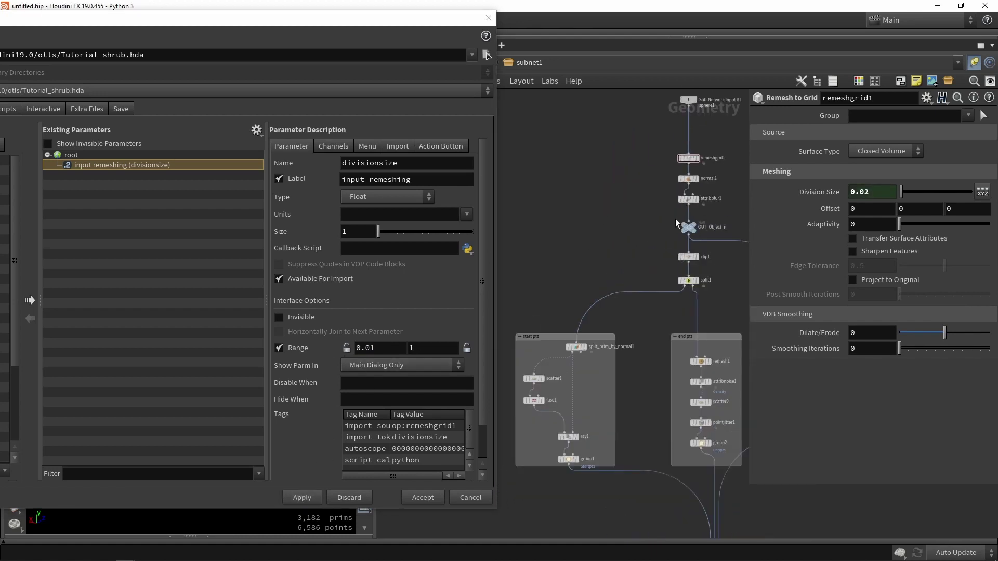
pyautogui.moveTo(653, 260); pyautogui.dragTo(616, 241, button='middle')
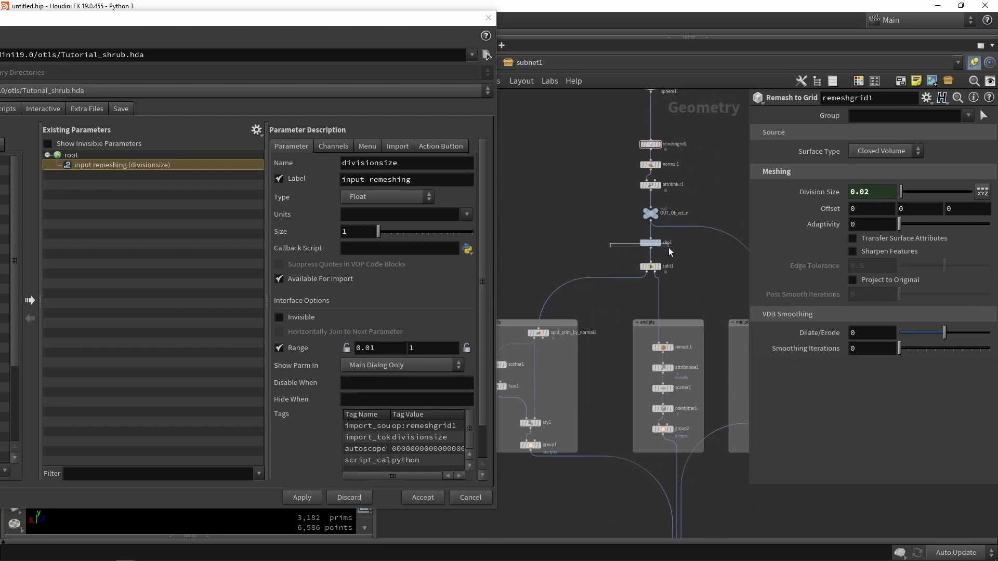
pyautogui.moveTo(669, 248); pyautogui.dragTo(667, 250)
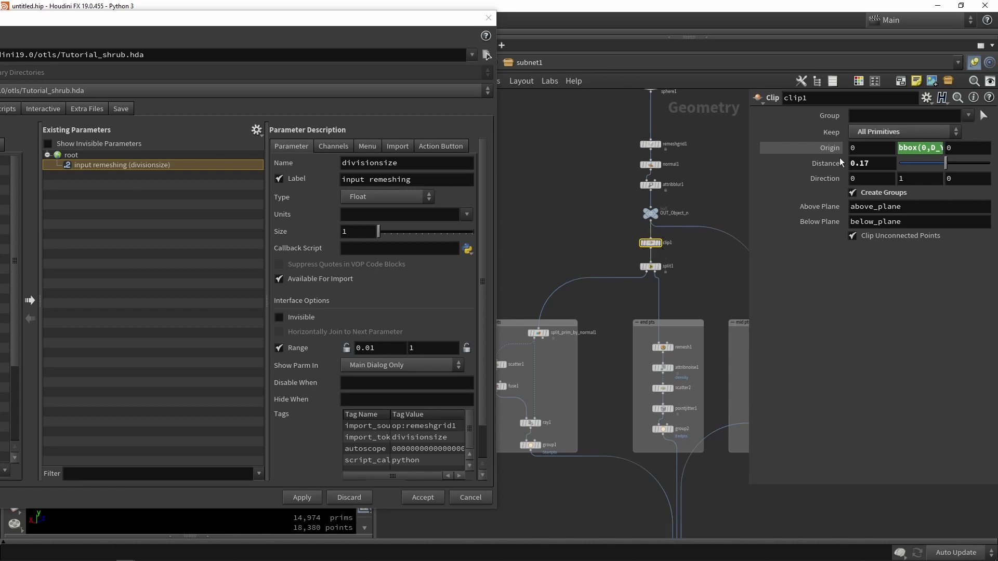
# Promote clip1's Distance to the asset, labelled 'Leave start point'
pyautogui.moveTo(841, 162); pyautogui.dragTo(128, 242)
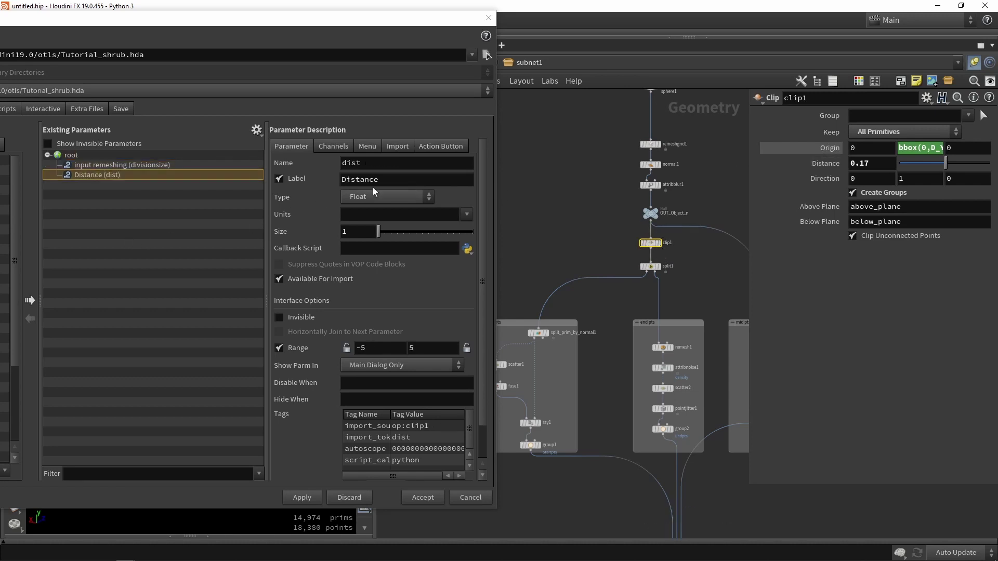
pyautogui.doubleClick(360, 180)
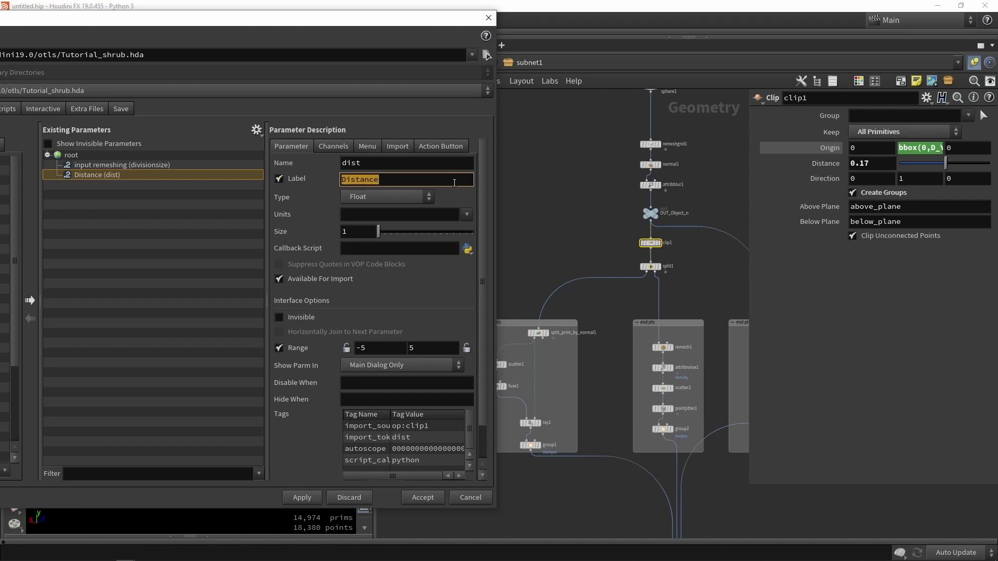
pyautogui.write('Leave')
pyautogui.press('Return')
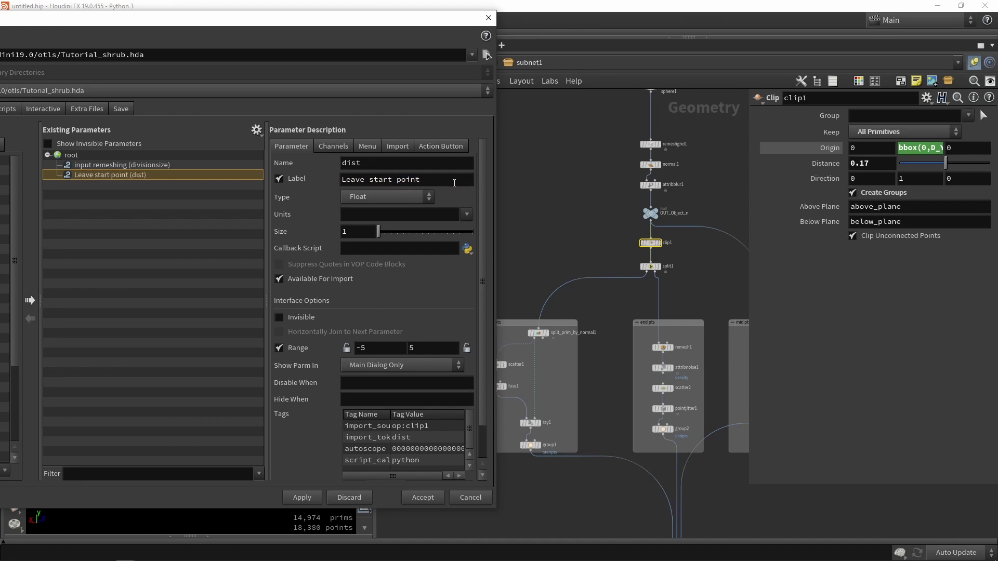
# Navigate the network past the point boxes and select scatter2
pyautogui.click(569, 199)
pyautogui.scroll(-3, 569, 200)
pyautogui.scroll(3, 557, 289)
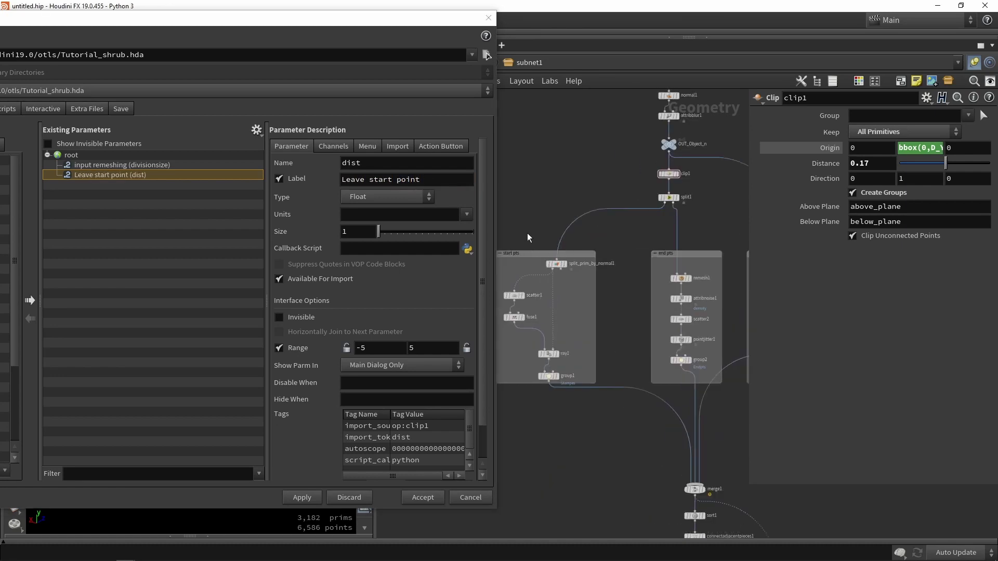
pyautogui.scroll(-2, 528, 233)
pyautogui.moveTo(700, 365); pyautogui.dragTo(651, 368, button='middle')
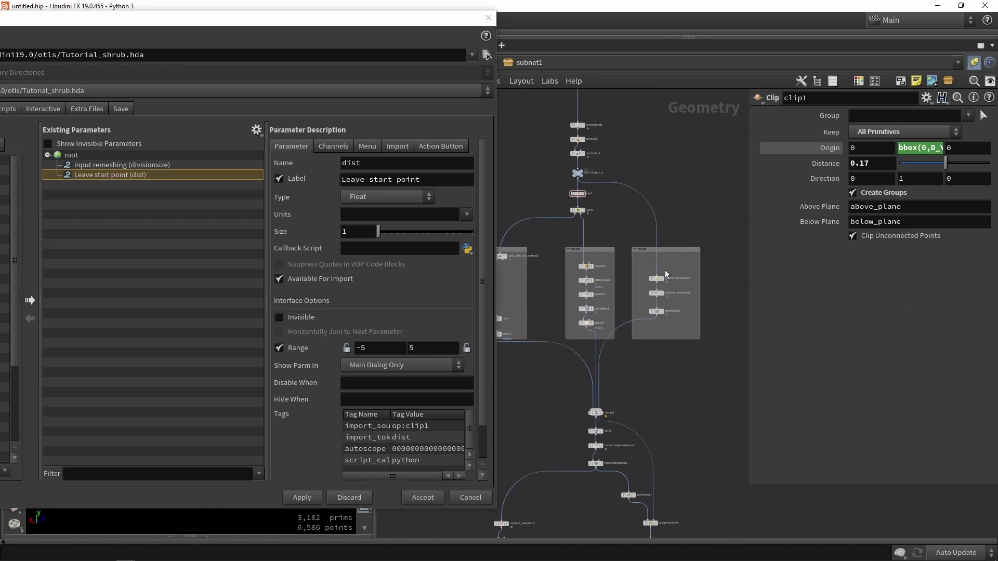
pyautogui.scroll(3, 574, 309)
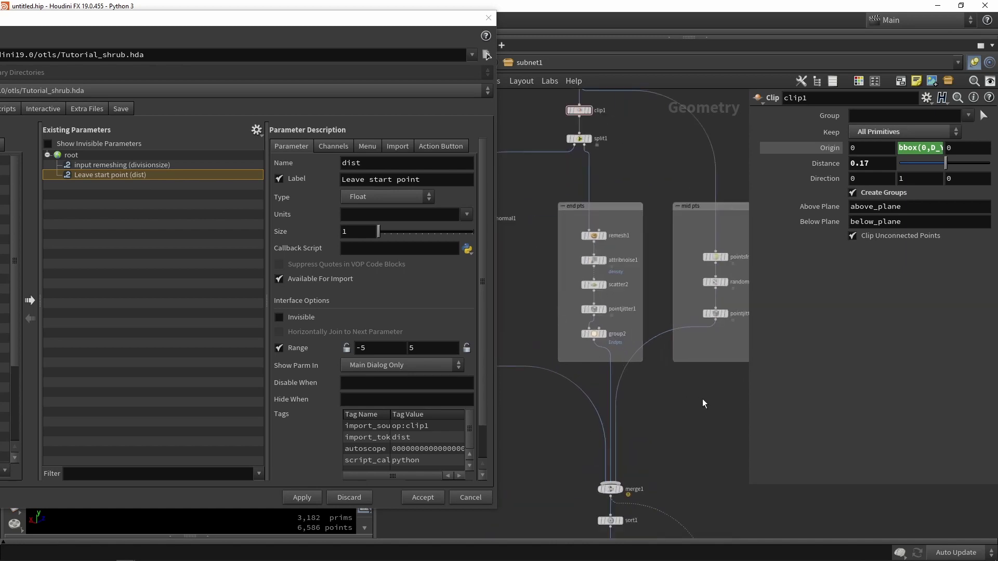
pyautogui.moveTo(703, 399); pyautogui.dragTo(659, 318, button='middle')
pyautogui.scroll(-3, 659, 260)
pyautogui.scroll(2, 549, 240)
pyautogui.moveTo(569, 224); pyautogui.dragTo(615, 263, button='middle')
pyautogui.scroll(2, 635, 257)
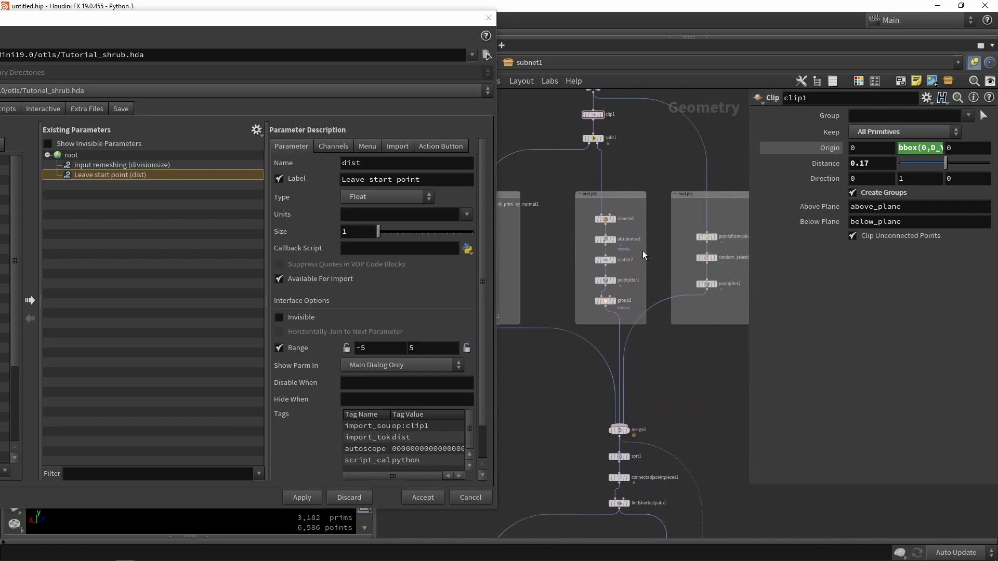
pyautogui.scroll(2, 638, 266)
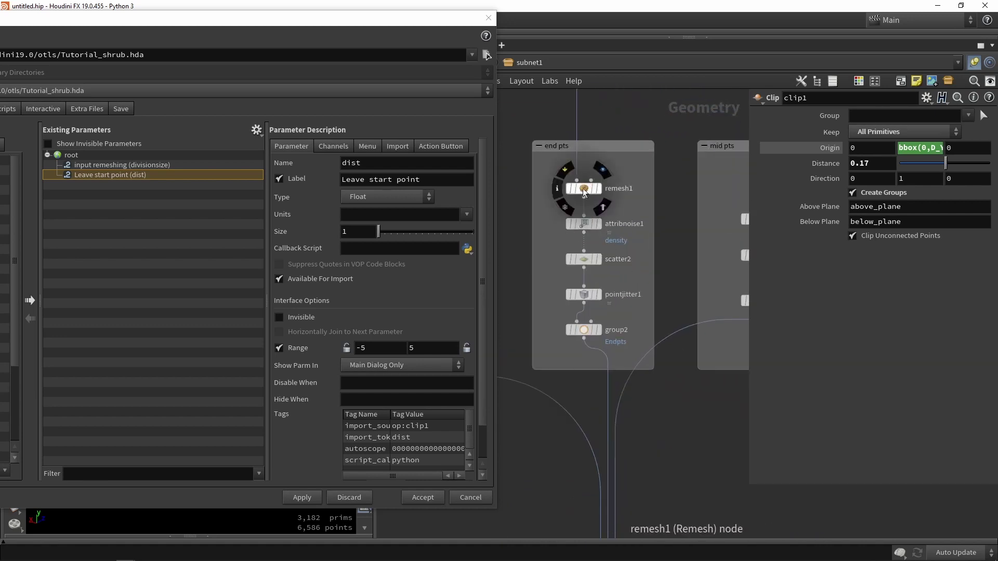
pyautogui.click(582, 260)
# Promote scatter2's Global Seed to the asset and apply, linking it
pyautogui.moveTo(832, 304); pyautogui.dragTo(164, 214)
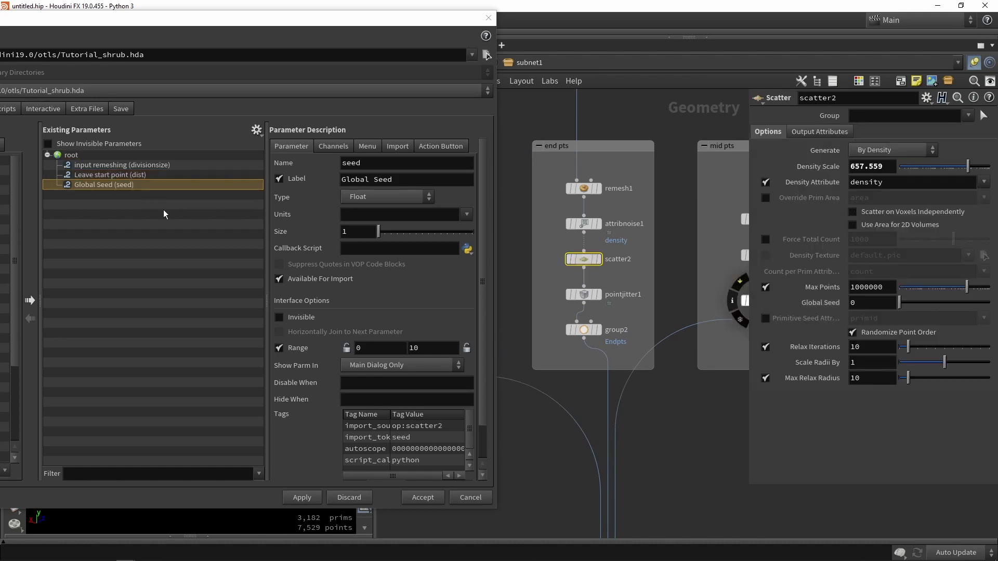
pyautogui.click(311, 498)
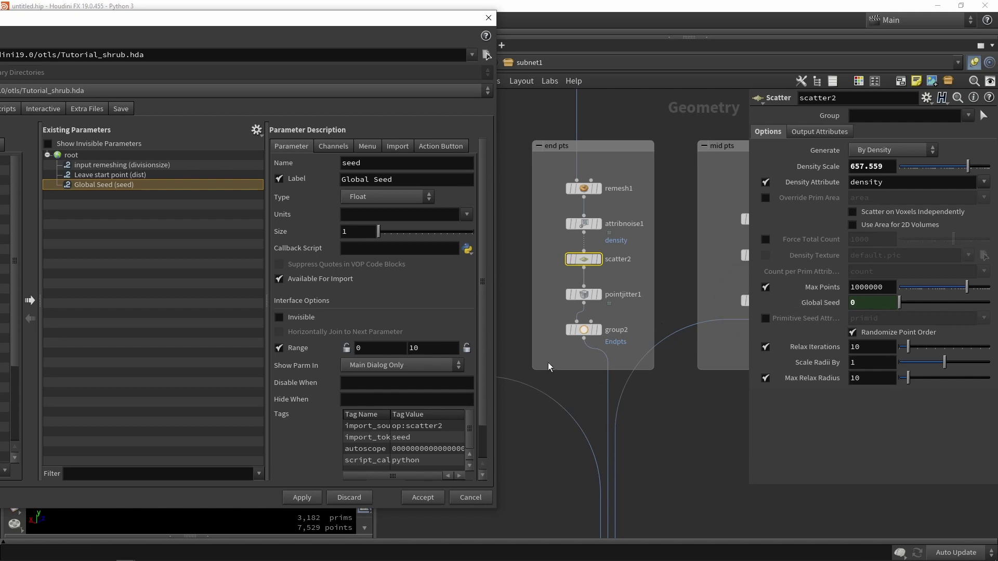
pyautogui.moveTo(671, 486); pyautogui.dragTo(686, 179, button='middle')
pyautogui.scroll(-3, 694, 265)
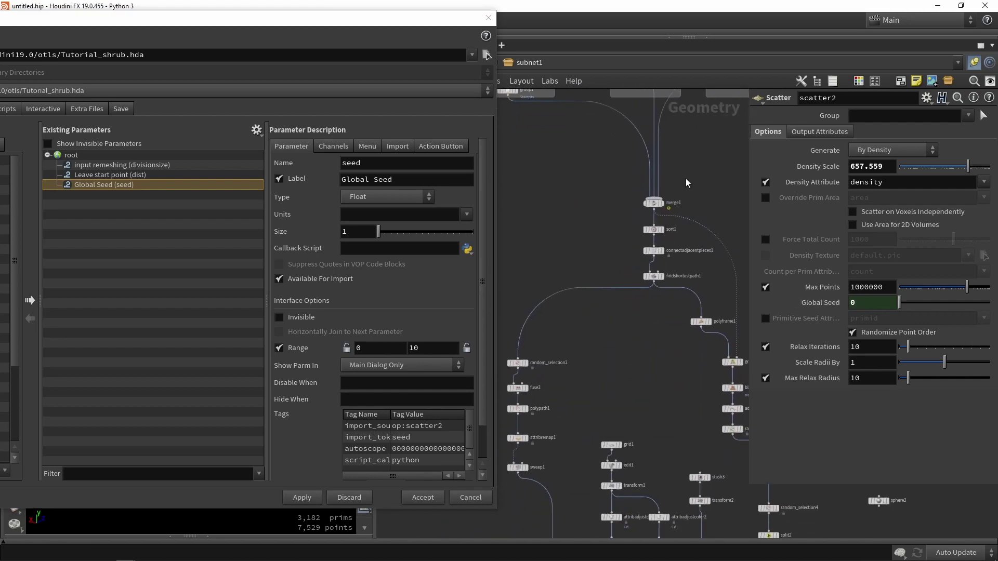
pyautogui.scroll(1, 664, 261)
pyautogui.scroll(3, 656, 280)
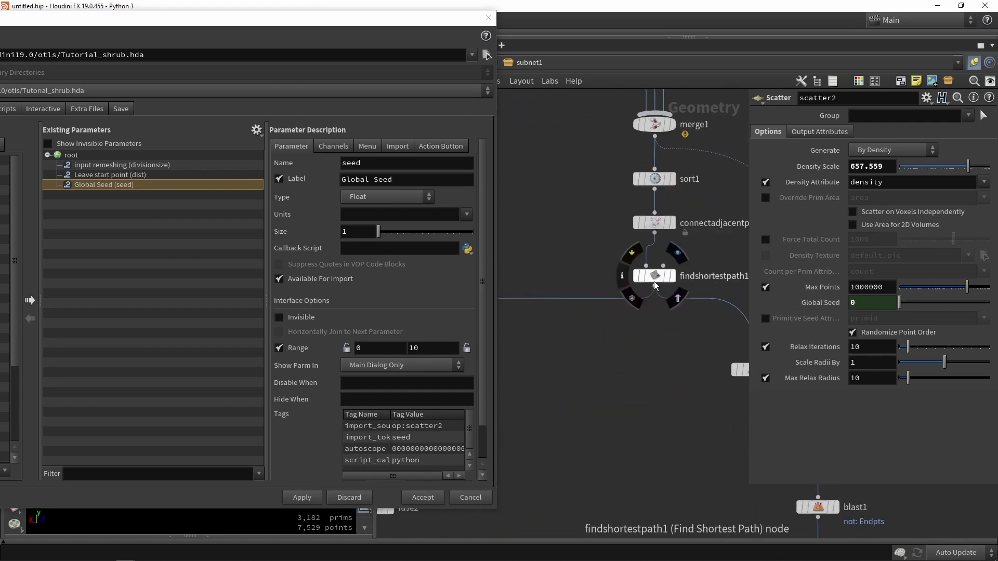
# Inspect the branch node chain and select random_selection2
pyautogui.click(665, 282)
pyautogui.scroll(-5, 666, 273)
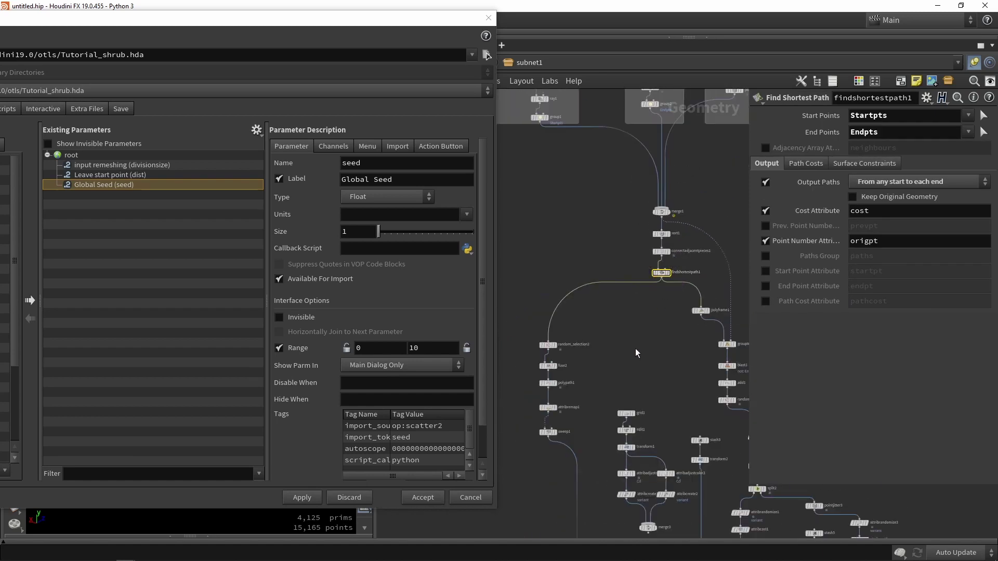
pyautogui.moveTo(581, 351); pyautogui.dragTo(611, 192, button='middle')
pyautogui.scroll(2, 530, 161)
pyautogui.moveTo(529, 154); pyautogui.dragTo(659, 380)
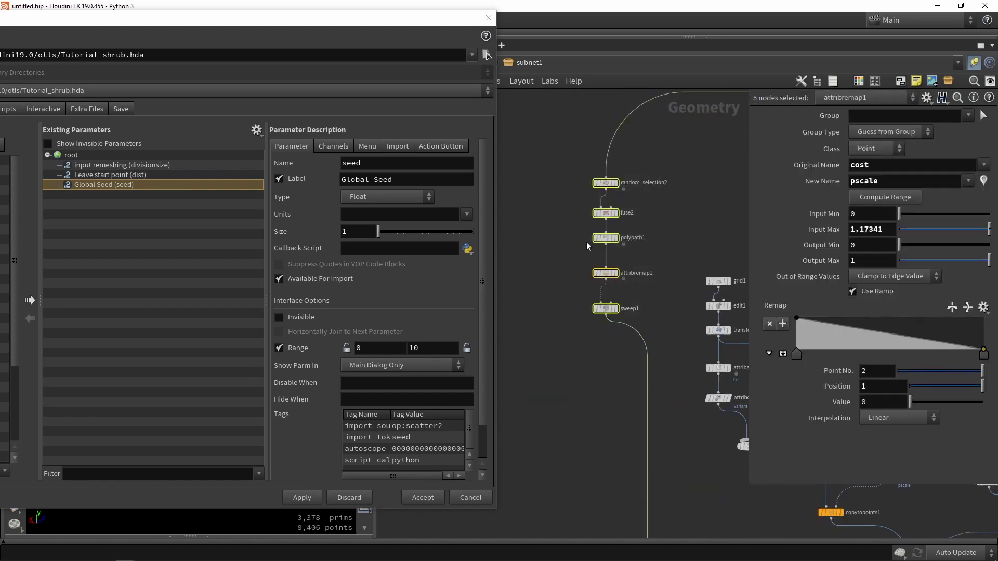
pyautogui.scroll(2, 591, 345)
pyautogui.click(611, 241)
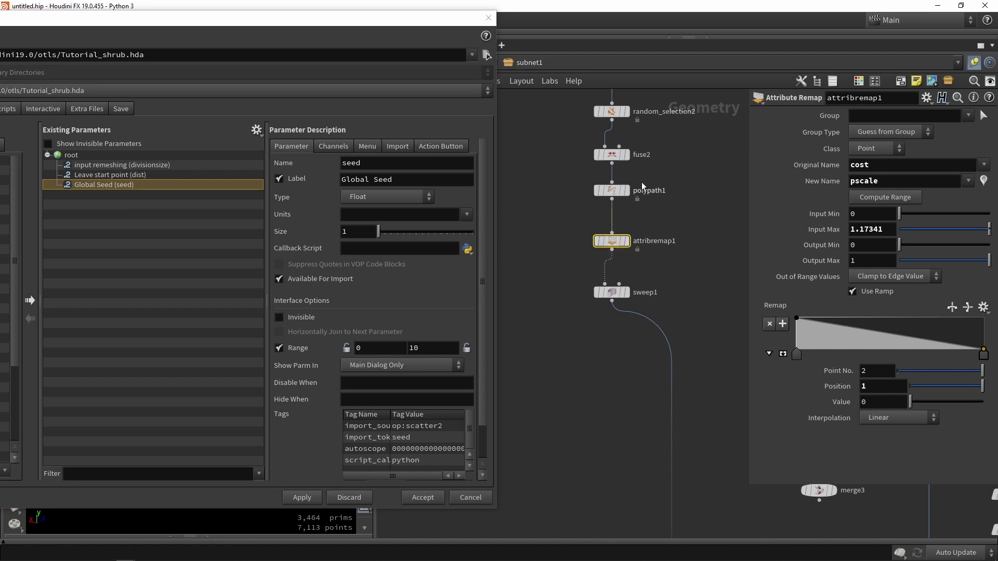
pyautogui.moveTo(644, 144); pyautogui.dragTo(652, 218, button='middle')
pyautogui.moveTo(639, 200); pyautogui.dragTo(641, 202)
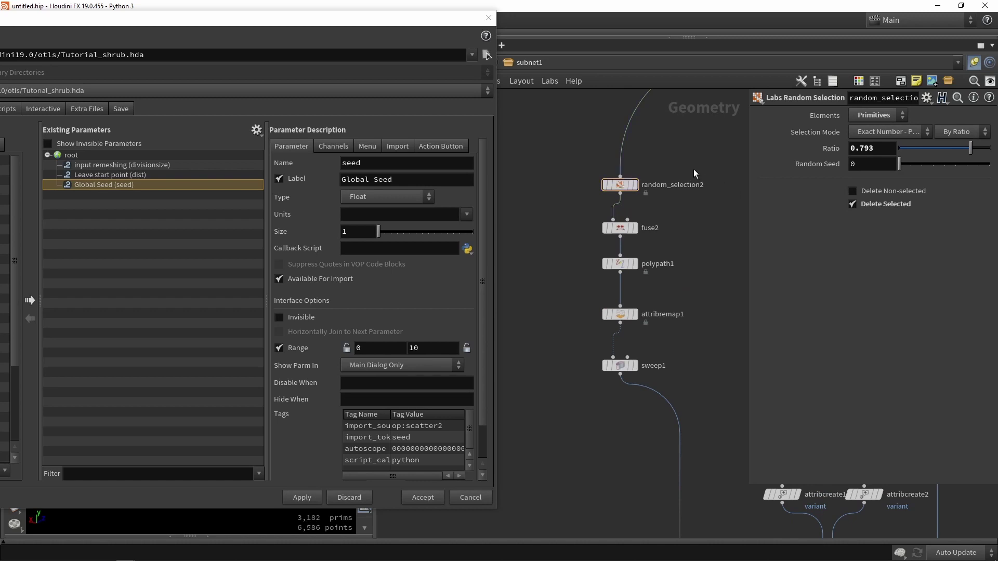
# Promote random_selection2's Ratio labelled 'Delete branches', then select sweep1
pyautogui.moveTo(831, 151); pyautogui.dragTo(94, 210)
pyautogui.doubleClick(350, 182)
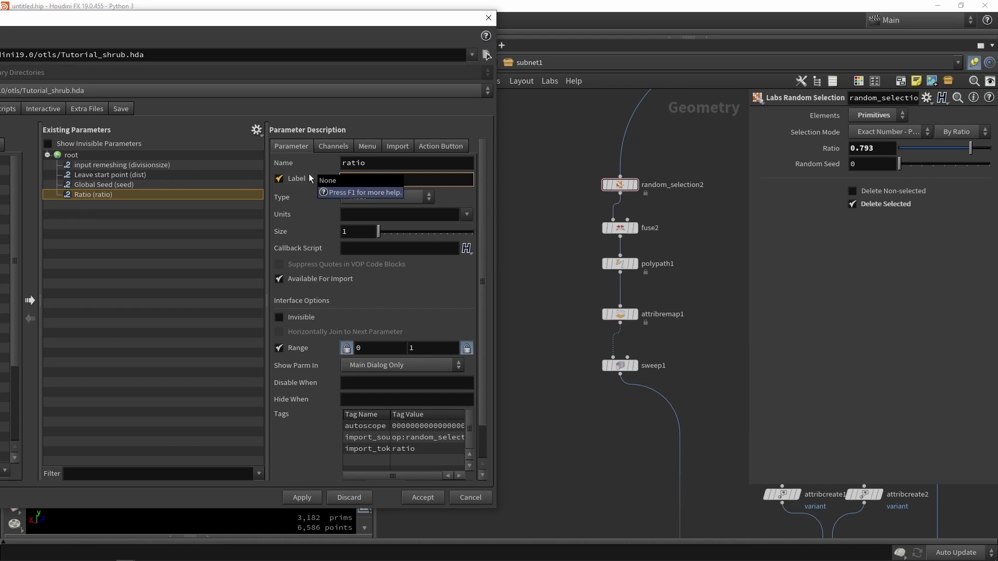
pyautogui.write('Delete')
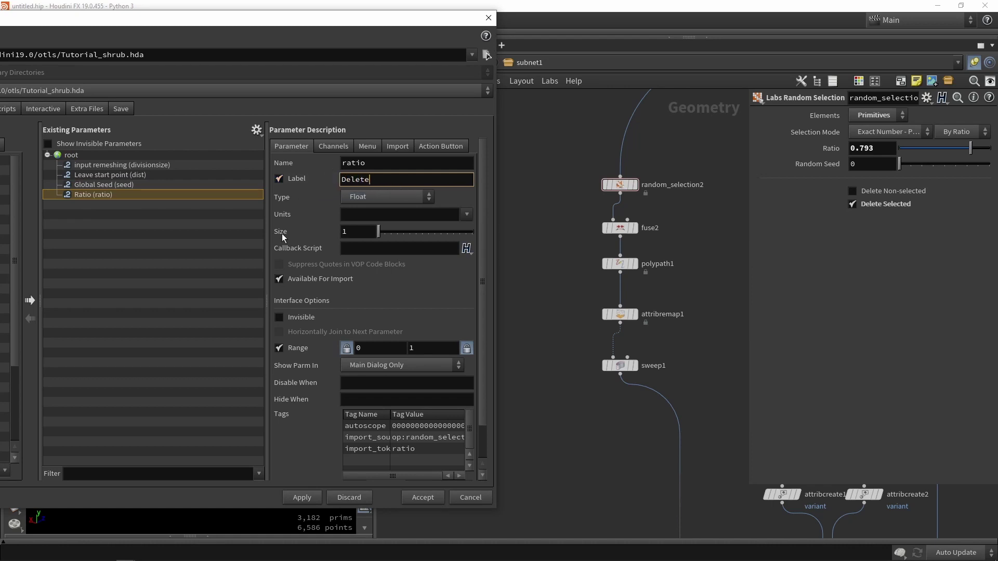
pyautogui.write(' branches')
pyautogui.press('Return')
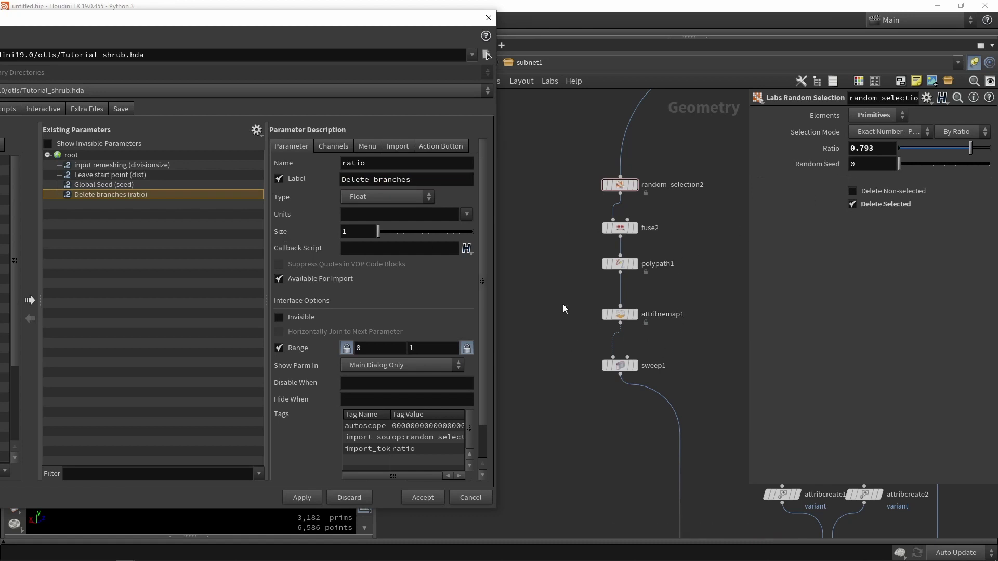
pyautogui.click(620, 314)
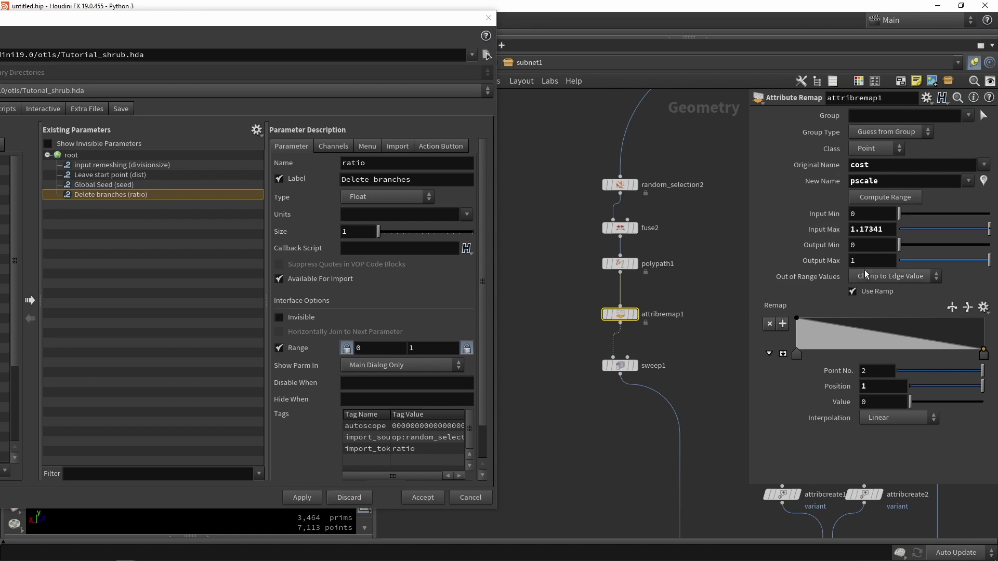
pyautogui.click(621, 366)
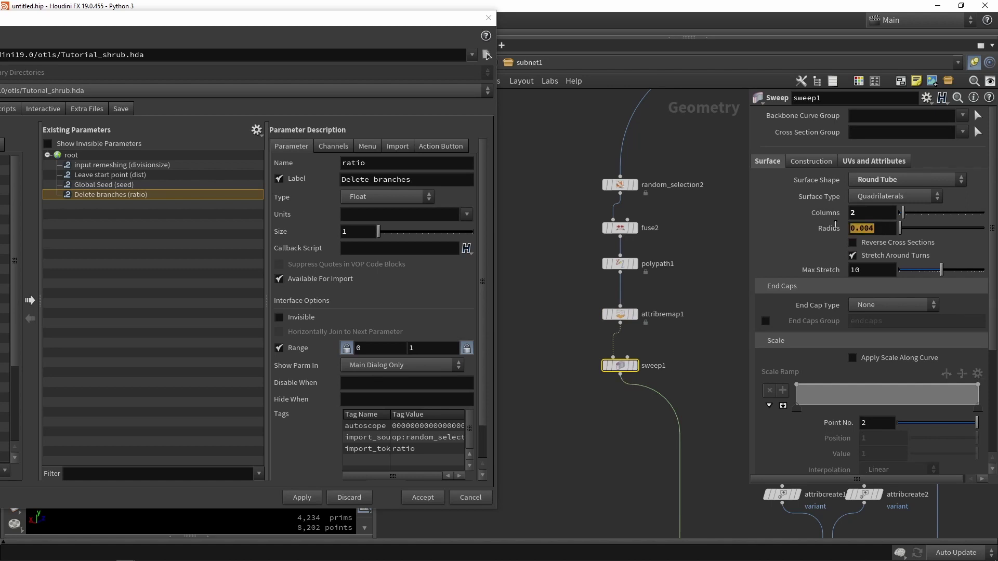
# Promote sweep1's Radius as 'Scale branches' with default 1, and apply
pyautogui.moveTo(832, 228); pyautogui.dragTo(101, 204)
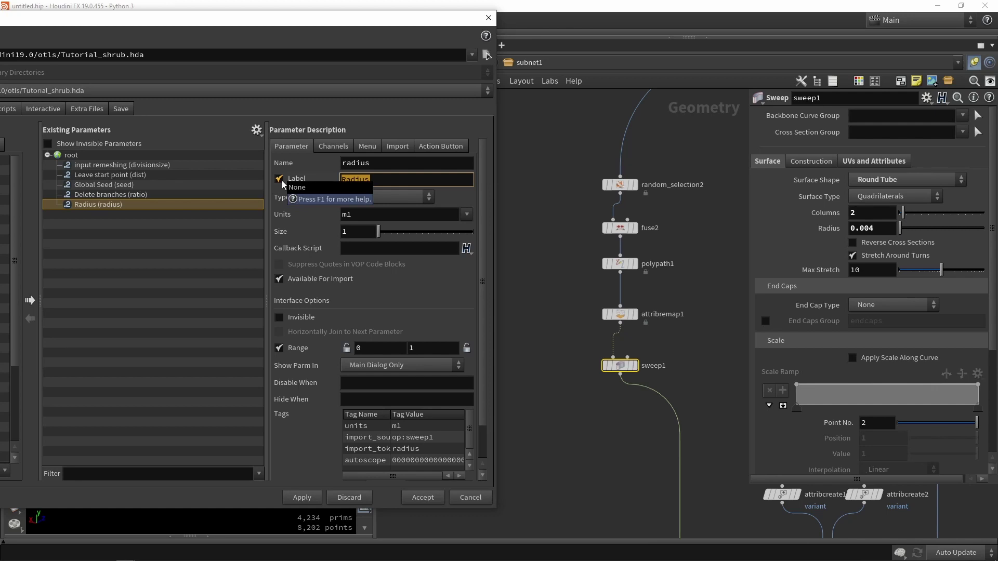
pyautogui.write('Scale branches')
pyautogui.press('Return')
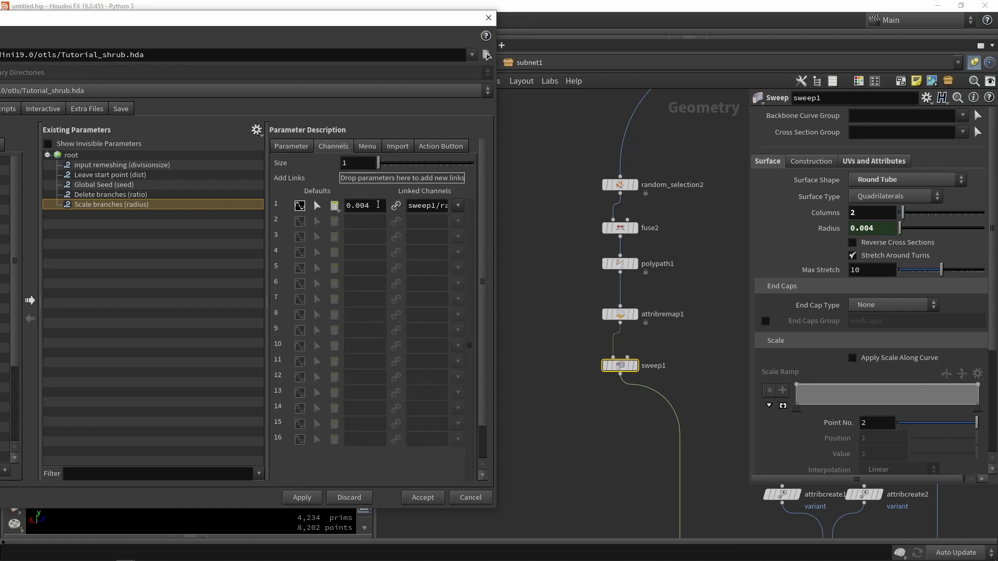
pyautogui.doubleClick(378, 205)
pyautogui.write('1')
pyautogui.click(302, 497)
# Set sweep1's Radius to ch("../radius") * 0.004 and the parameter range max to 2
pyautogui.click(832, 230)
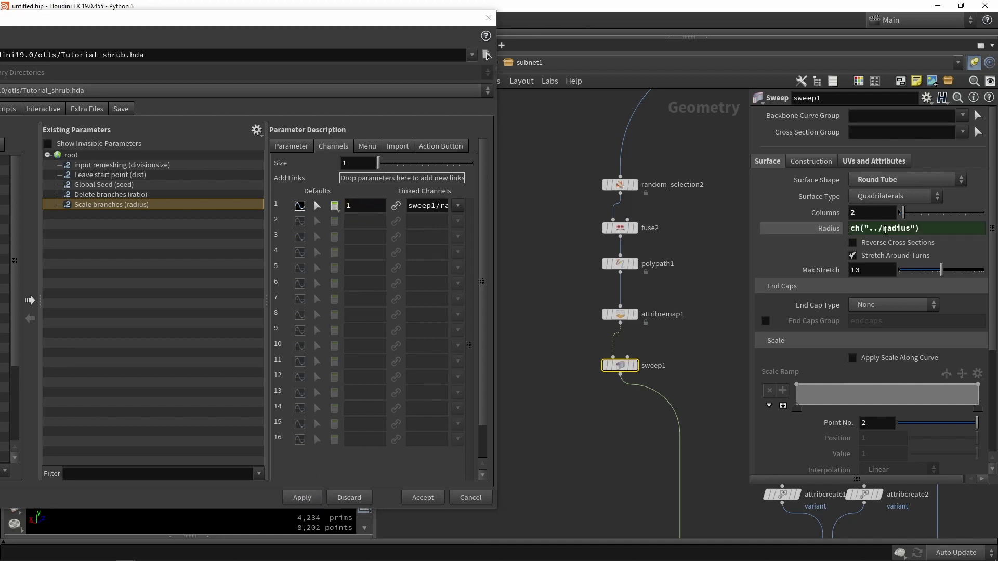
pyautogui.click(947, 227)
pyautogui.write('* 0.004')
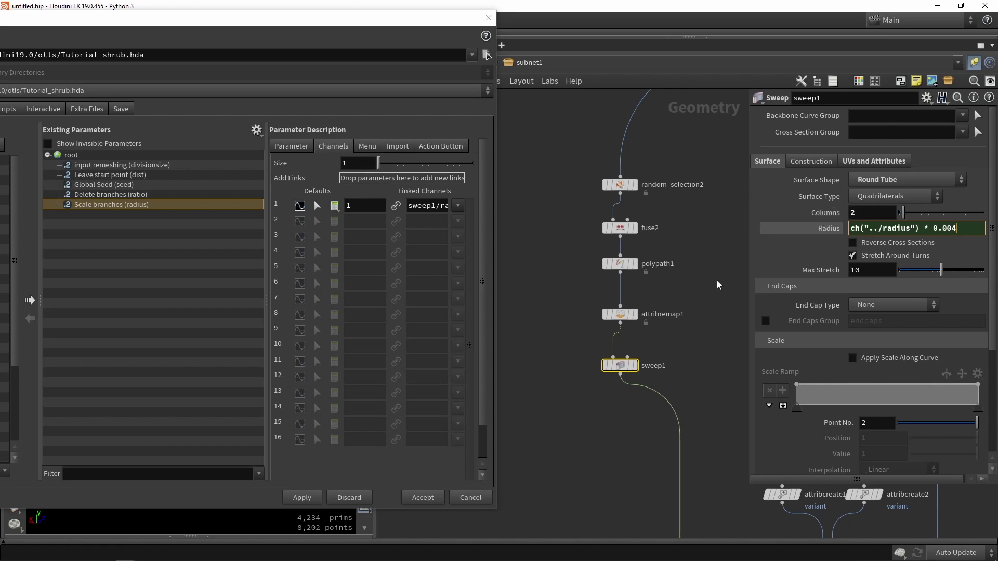
pyautogui.click(291, 146)
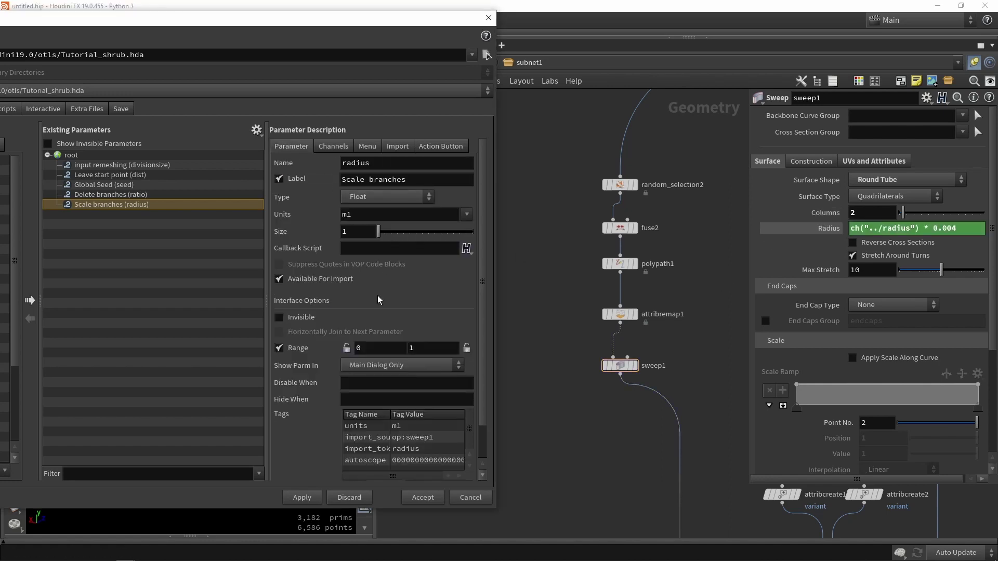
pyautogui.write('2')
# Select random_selection3 and promote its Ratio, labelled 'Coverage leaves'
pyautogui.scroll(-5, 602, 303)
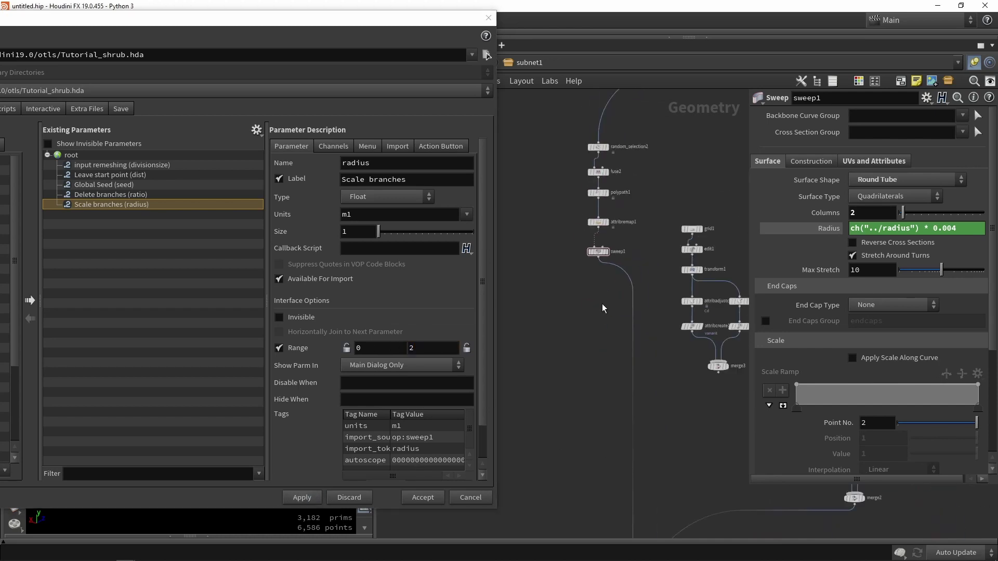
pyautogui.click(870, 216)
pyautogui.click(609, 387)
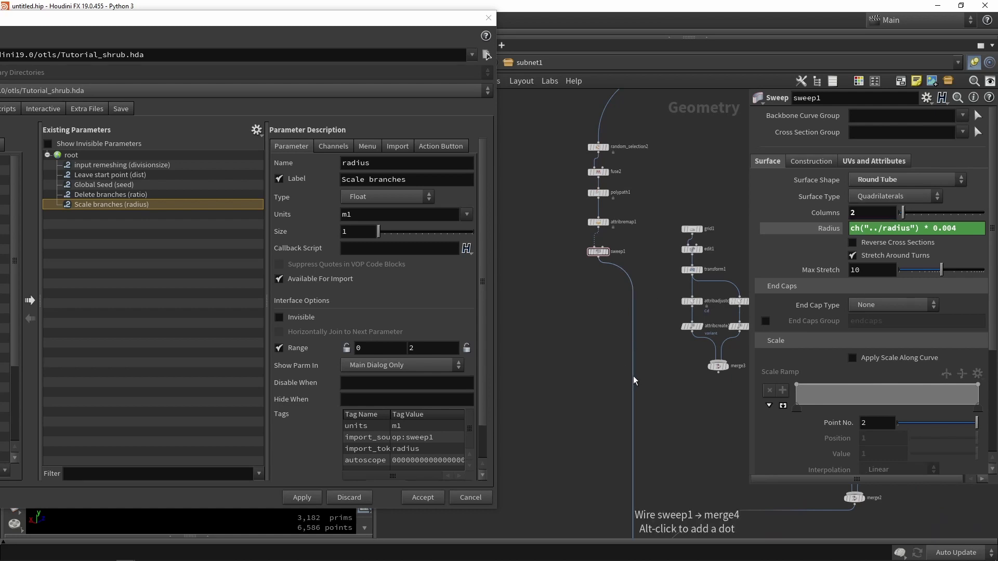
pyautogui.scroll(-2, 633, 376)
pyautogui.moveTo(634, 376); pyautogui.dragTo(587, 289, button='middle')
pyautogui.scroll(-1, 586, 289)
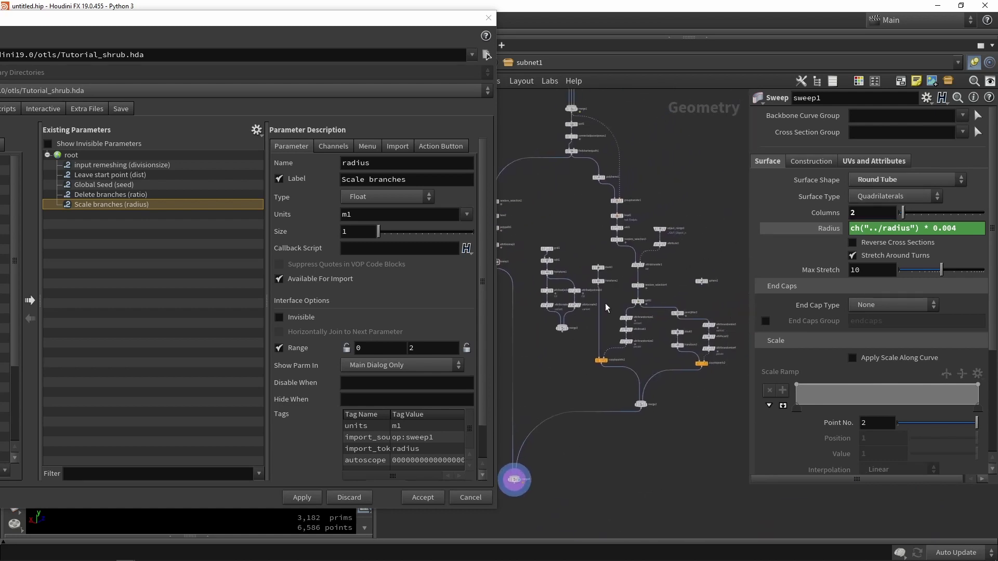
pyautogui.scroll(5, 603, 167)
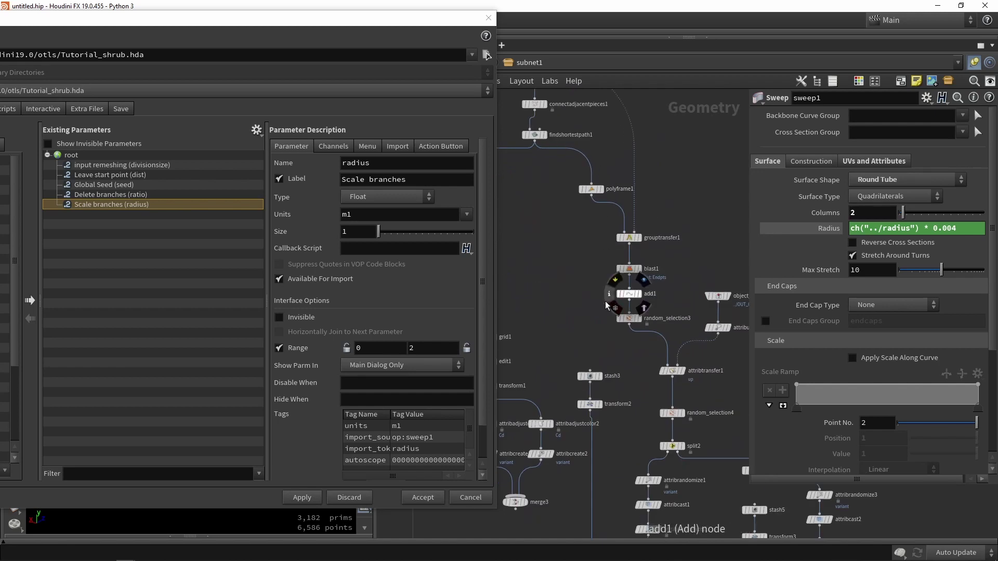
pyautogui.moveTo(589, 286); pyautogui.dragTo(564, 204, button='middle')
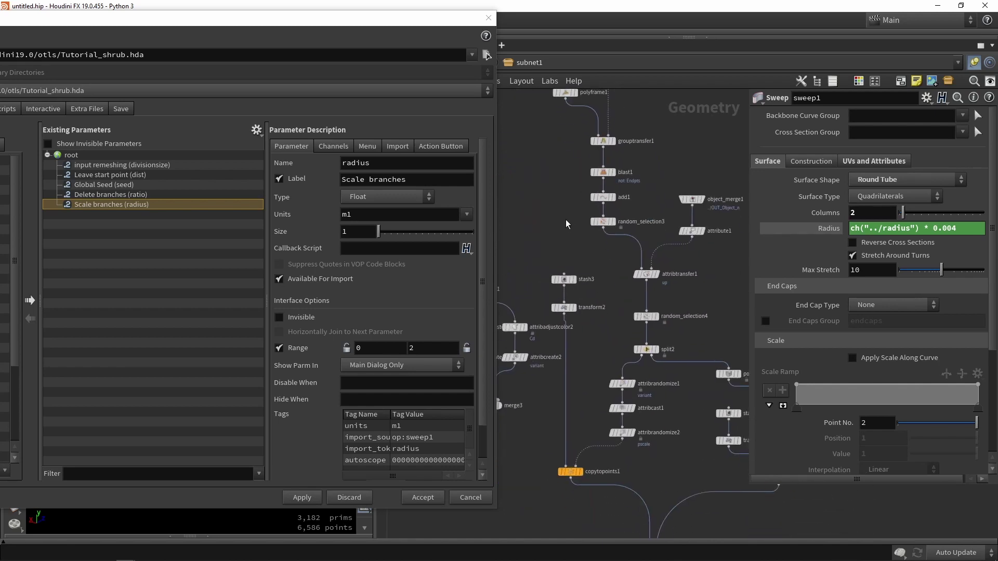
pyautogui.click(603, 222)
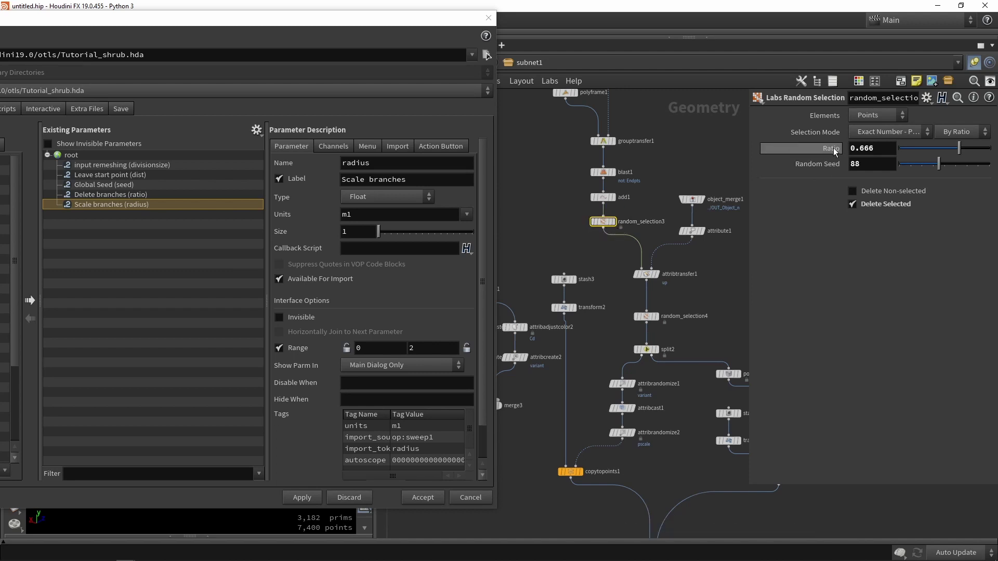
pyautogui.moveTo(832, 149); pyautogui.dragTo(218, 258)
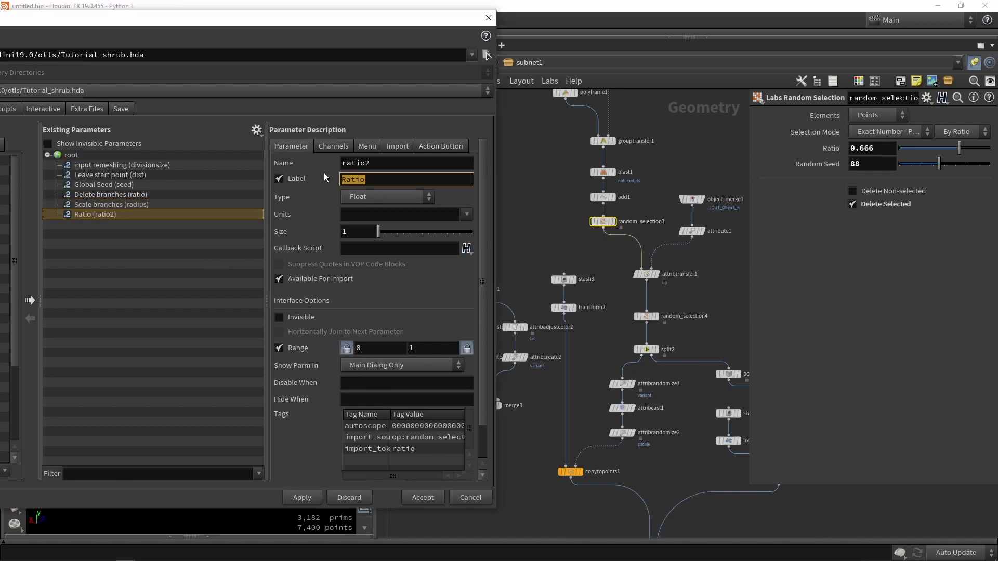
pyautogui.write('Covarage leaves')
pyautogui.press('Return')
# Promote random_selection4's Ratio and label it 'Dry leaves amount'
pyautogui.click(121, 165)
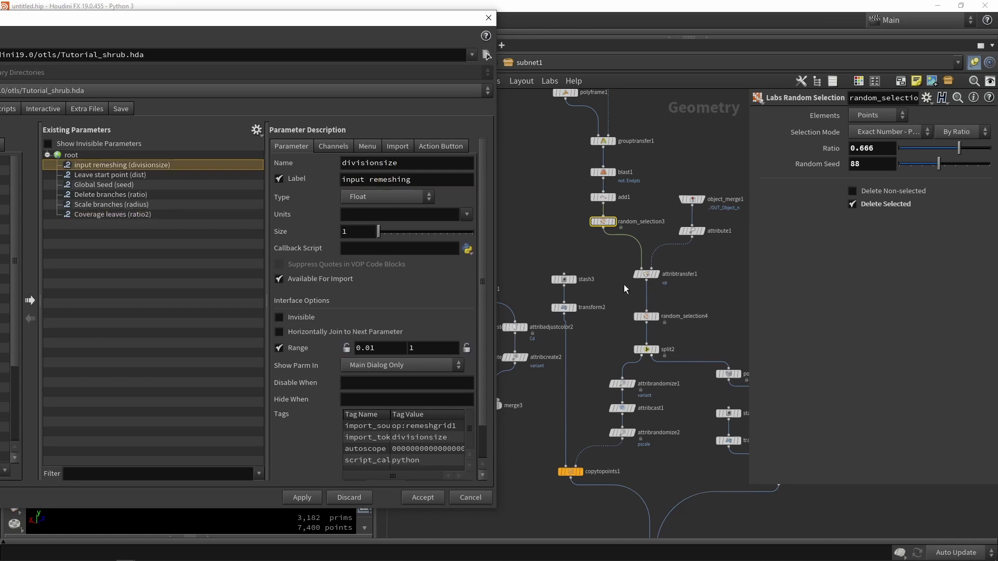
pyautogui.moveTo(619, 345); pyautogui.dragTo(598, 234, button='middle')
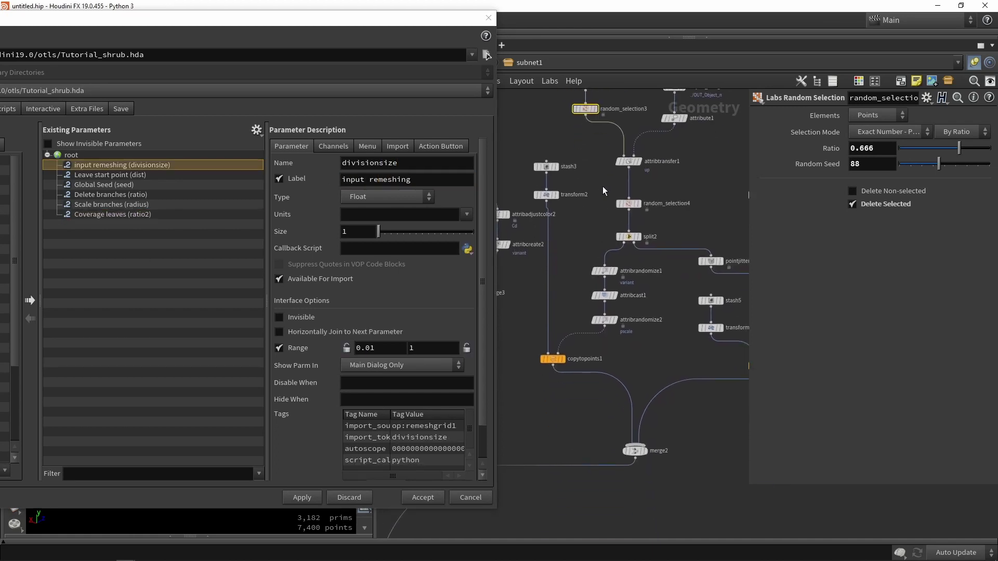
pyautogui.click(627, 204)
pyautogui.moveTo(663, 221); pyautogui.dragTo(635, 228, button='middle')
pyautogui.scroll(-3, 634, 228)
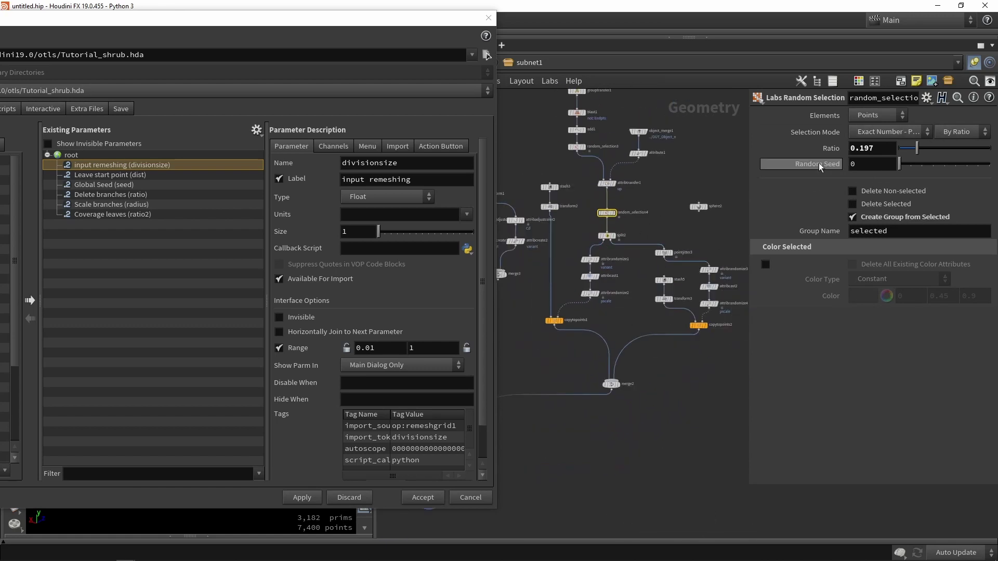
pyautogui.moveTo(832, 151); pyautogui.dragTo(108, 235)
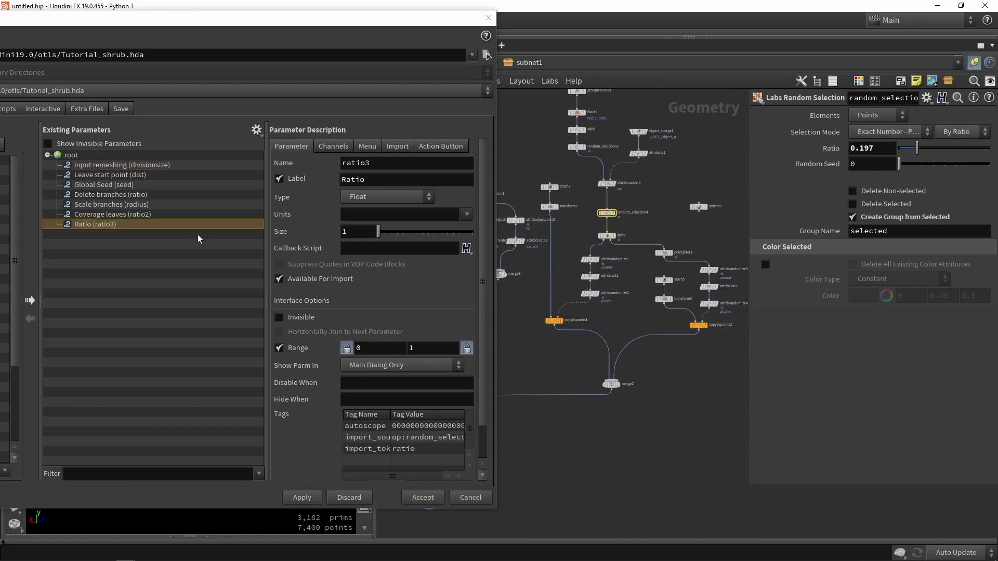
pyautogui.write('Dry le')
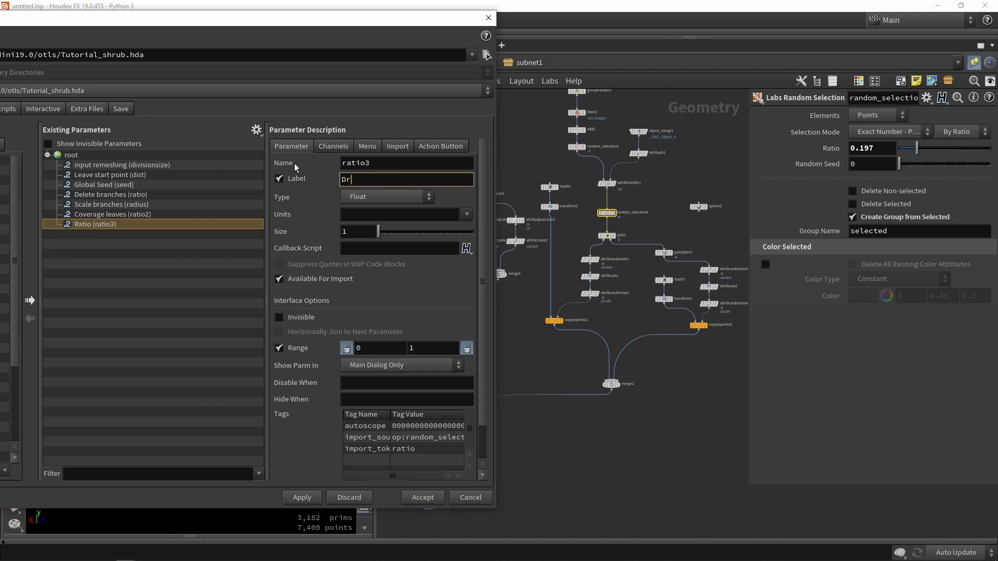
pyautogui.write('aves amount')
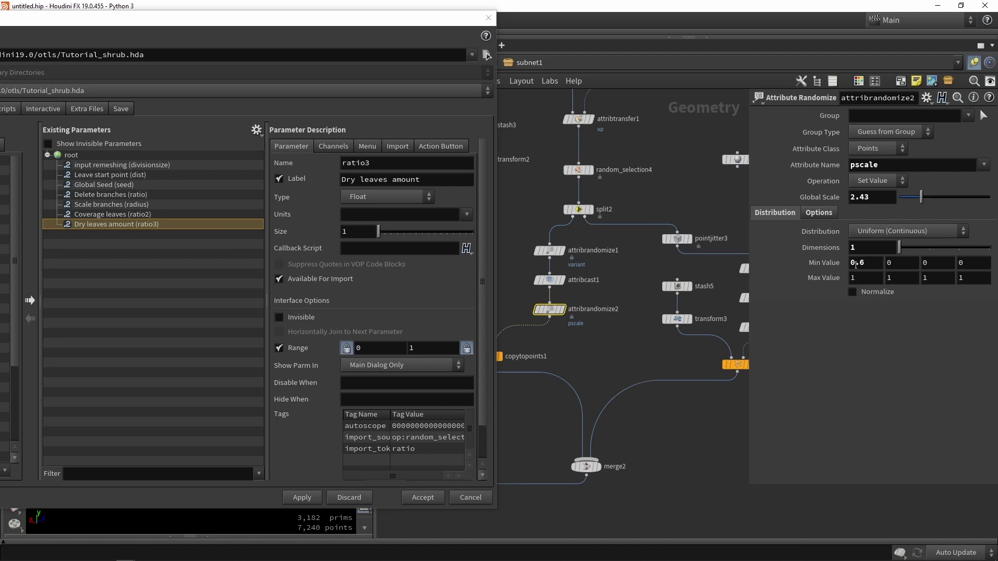
# Promote attribrandomize2's Min Value and Max Value to the asset
pyautogui.click(858, 262)
pyautogui.moveTo(858, 262); pyautogui.dragTo(212, 294)
pyautogui.click(858, 278)
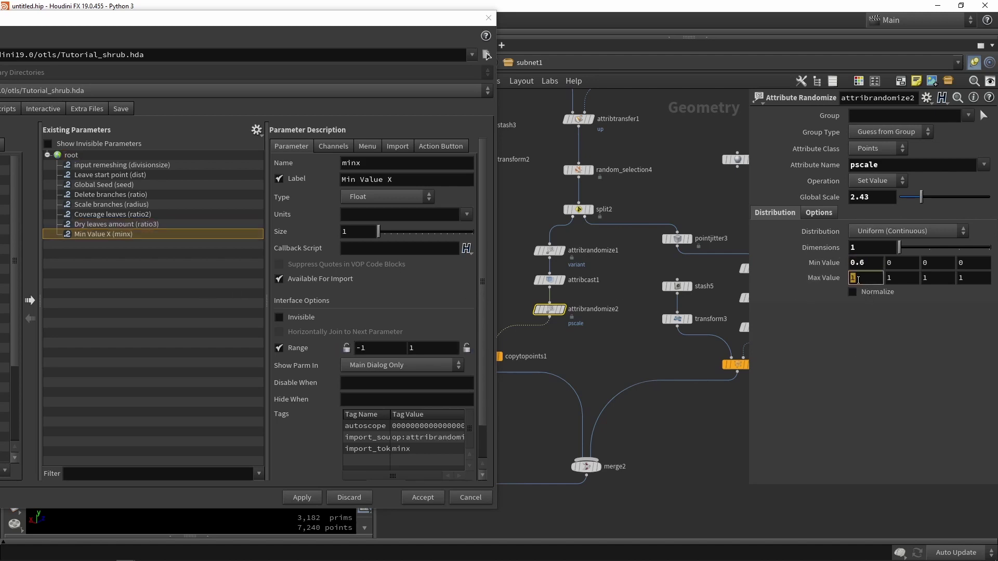
pyautogui.moveTo(746, 289); pyautogui.dragTo(209, 294)
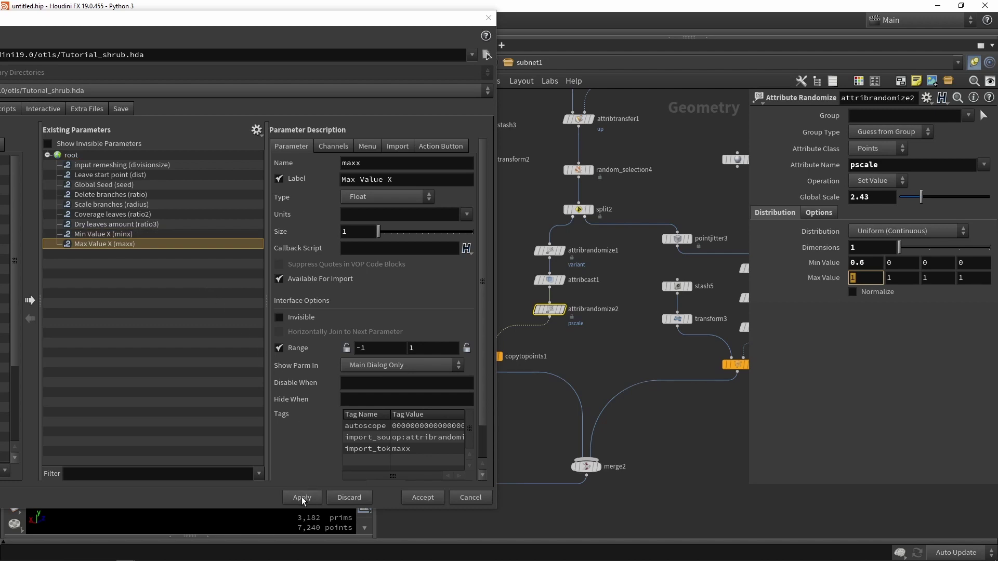
# Relabel the two parameters 'Min scale' and 'Max scale', then apply
pyautogui.click(128, 235)
pyautogui.moveTo(390, 180); pyautogui.dragTo(360, 180)
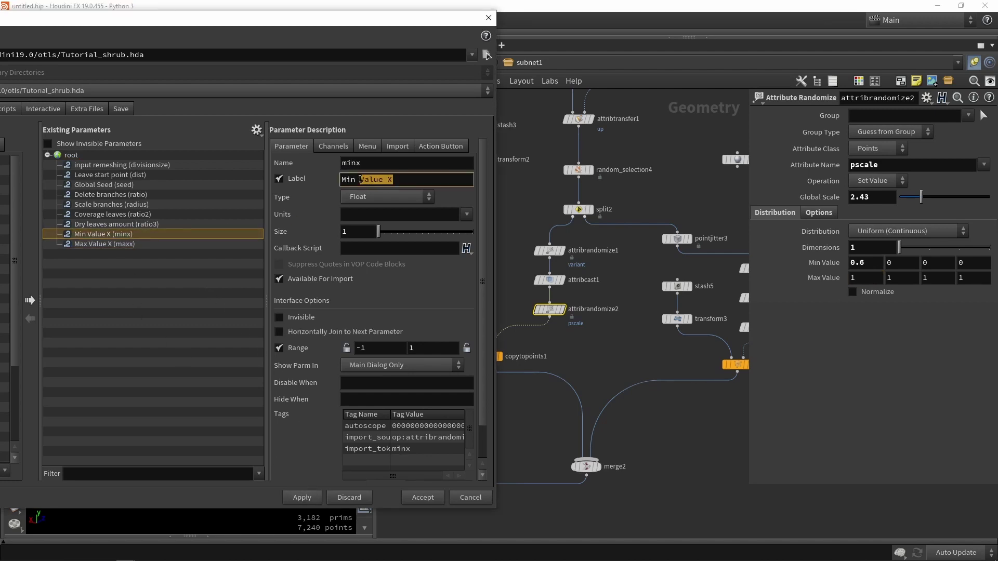
pyautogui.write('scale')
pyautogui.press('Return')
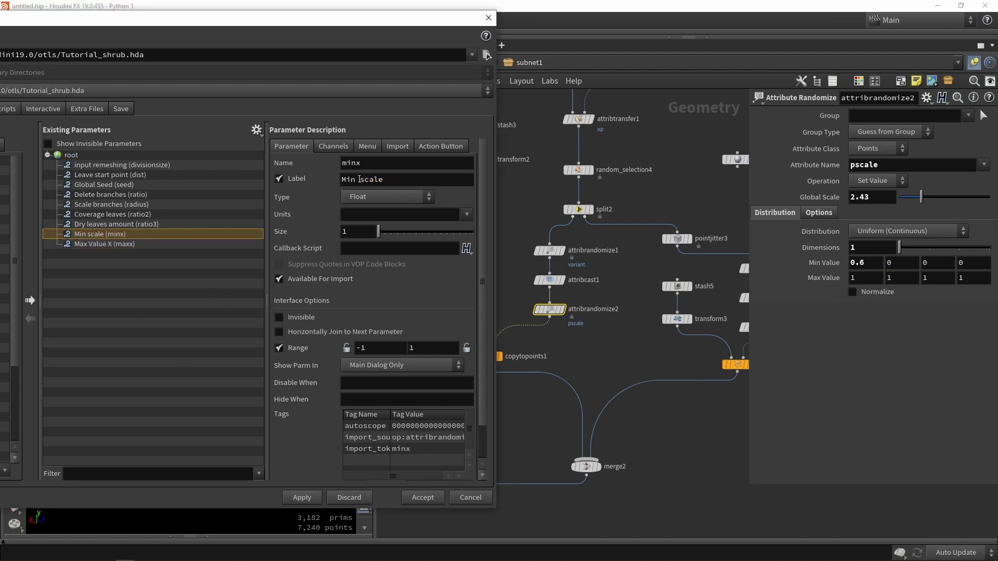
pyautogui.click(78, 244)
pyautogui.moveTo(392, 179); pyautogui.dragTo(361, 183)
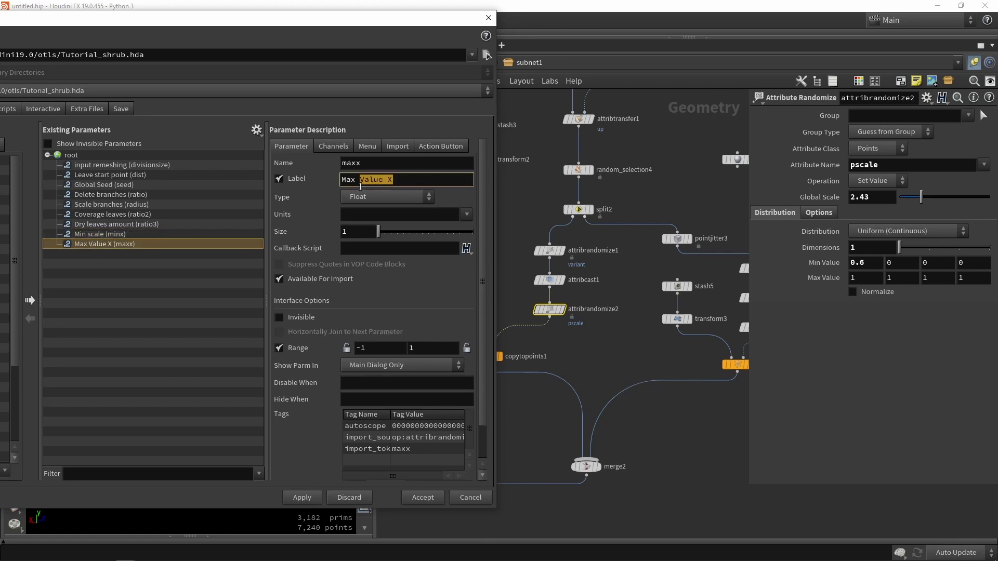
pyautogui.write('scale')
pyautogui.press('Return')
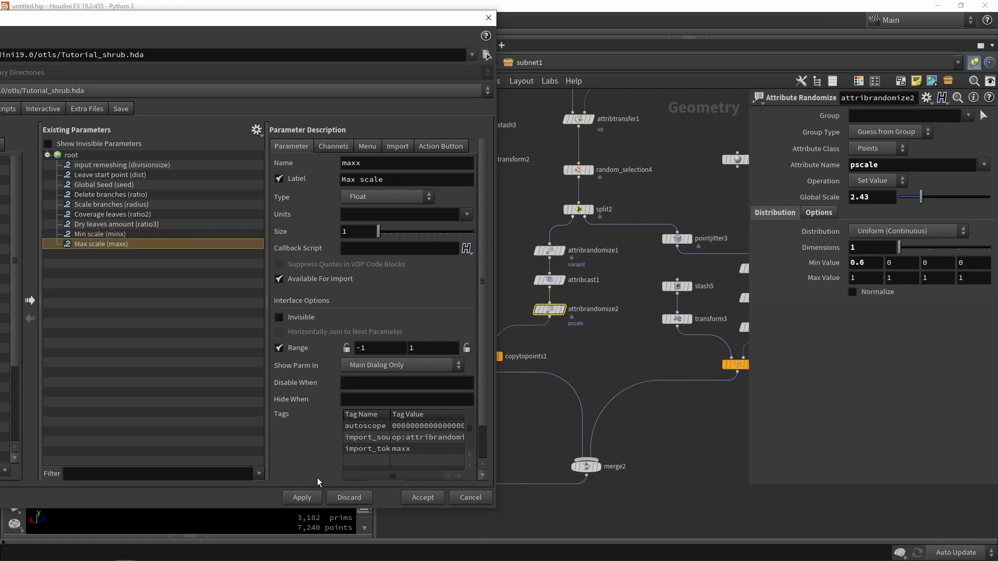
pyautogui.click(301, 498)
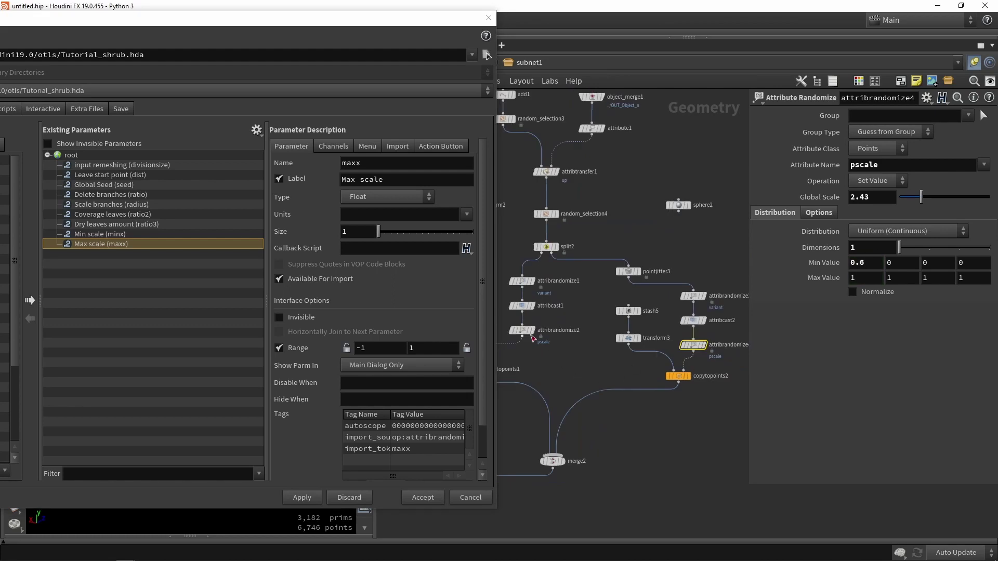
# Copy the pscale randomiser below copytopoints2 and delete the old attribrandomize4 node
pyautogui.keyDown('alt'); pyautogui.moveTo(532, 336); pyautogui.dragTo(693, 355); pyautogui.keyUp('alt')
pyautogui.click(695, 347)
pyautogui.press('Delete')
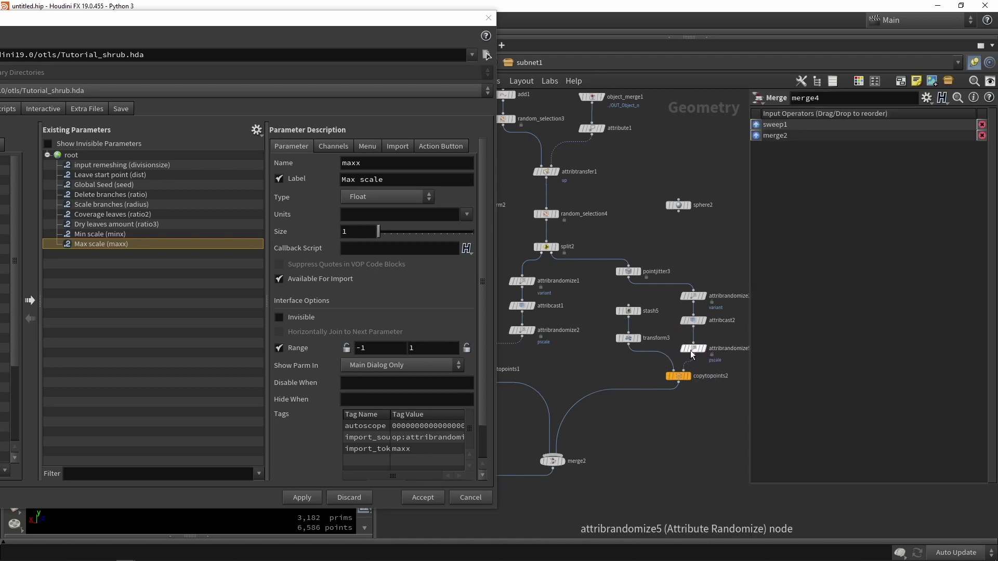
pyautogui.click(691, 352)
pyautogui.scroll(-3, 683, 371)
pyautogui.moveTo(566, 478); pyautogui.dragTo(646, 385, button='middle')
pyautogui.scroll(-4, 647, 384)
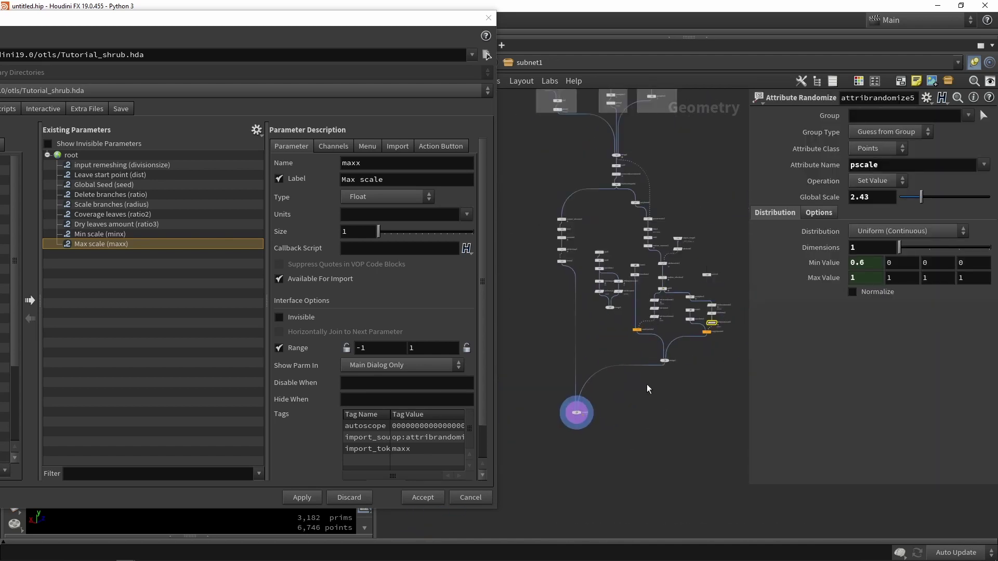
pyautogui.scroll(-2, 646, 385)
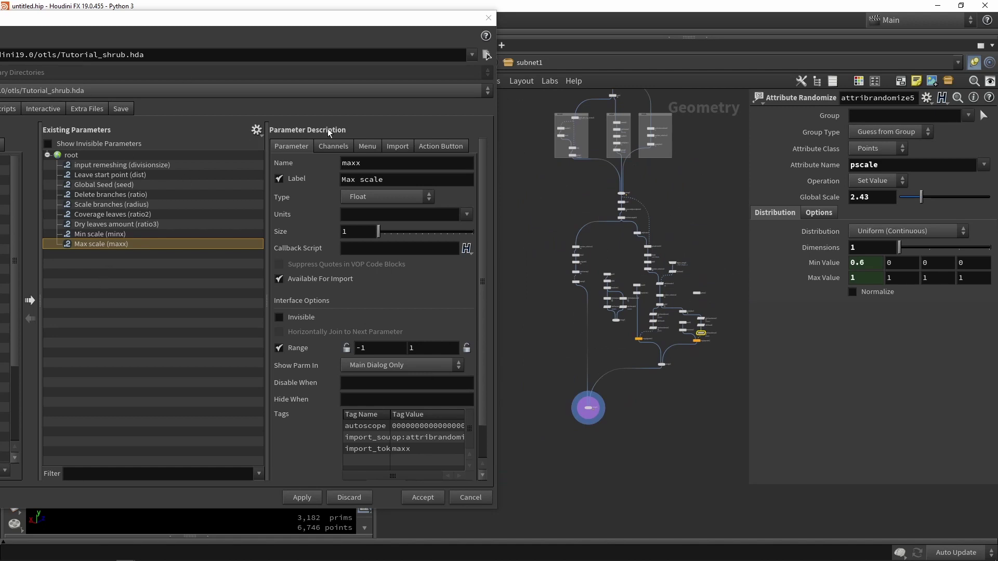
pyautogui.scroll(2, 571, 406)
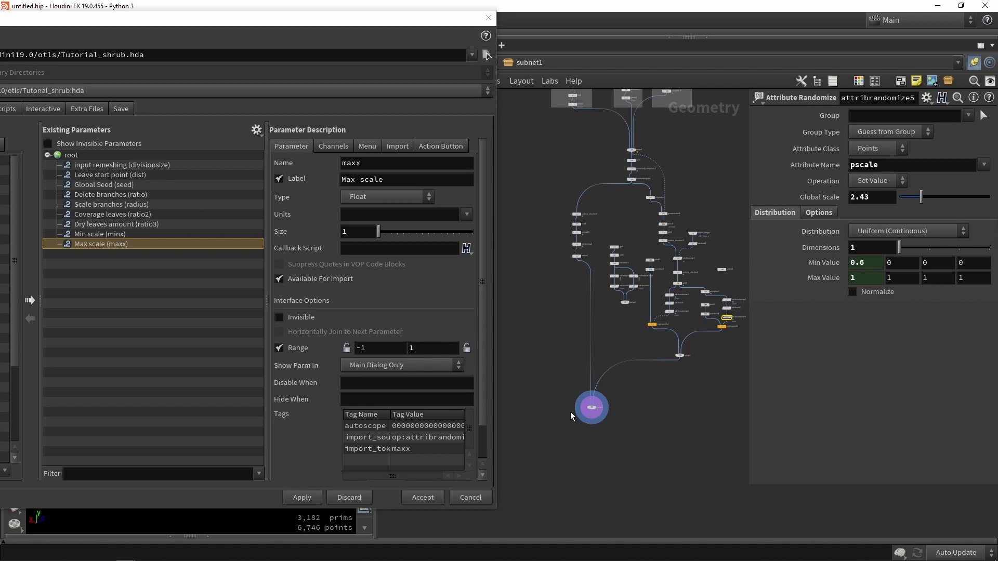
pyautogui.scroll(3, 582, 425)
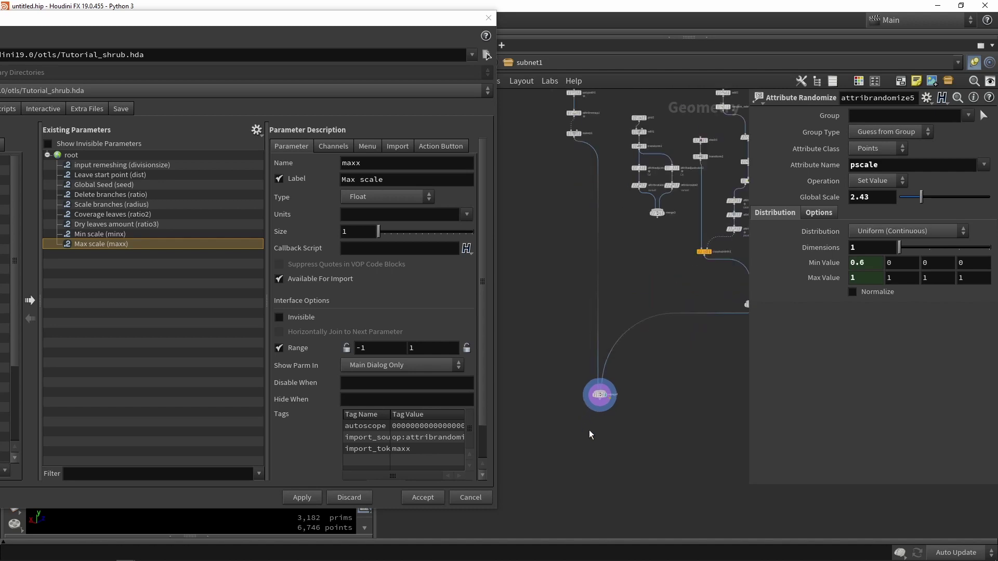
# Add an output0 node aligned directly under merge4, then accept the parameter interface changes
pyautogui.press('Tab')
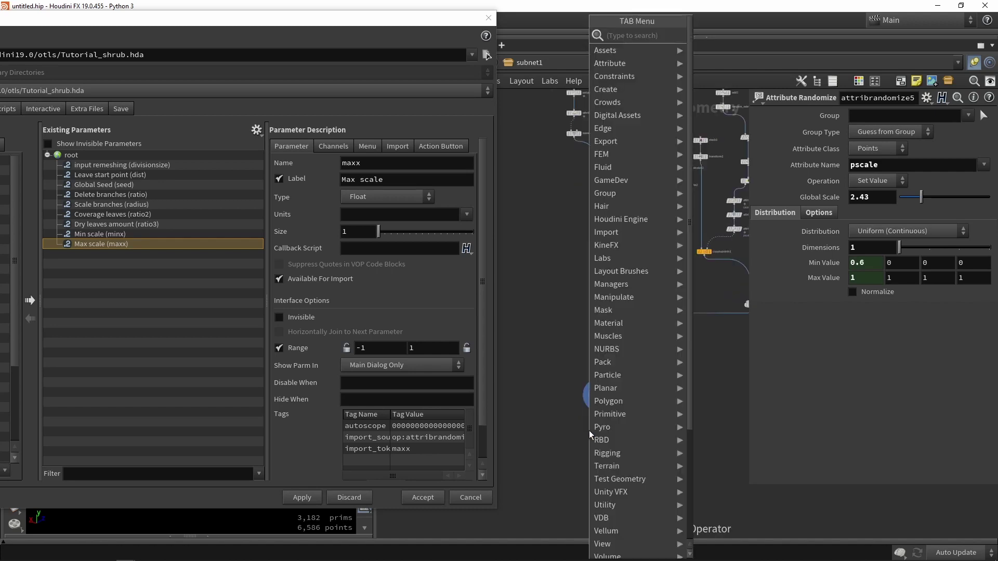
pyautogui.write('out')
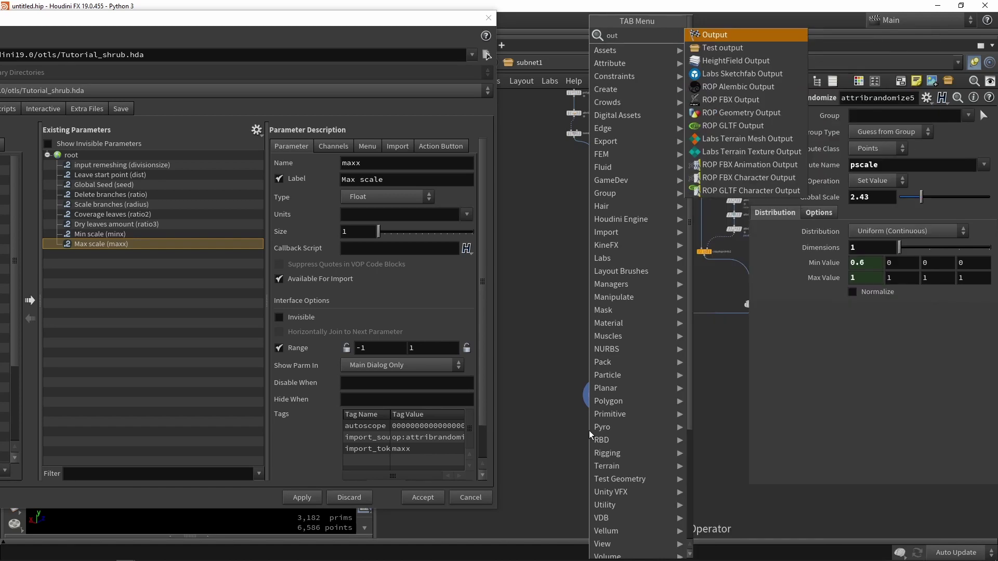
pyautogui.press('Return')
pyautogui.click(588, 428)
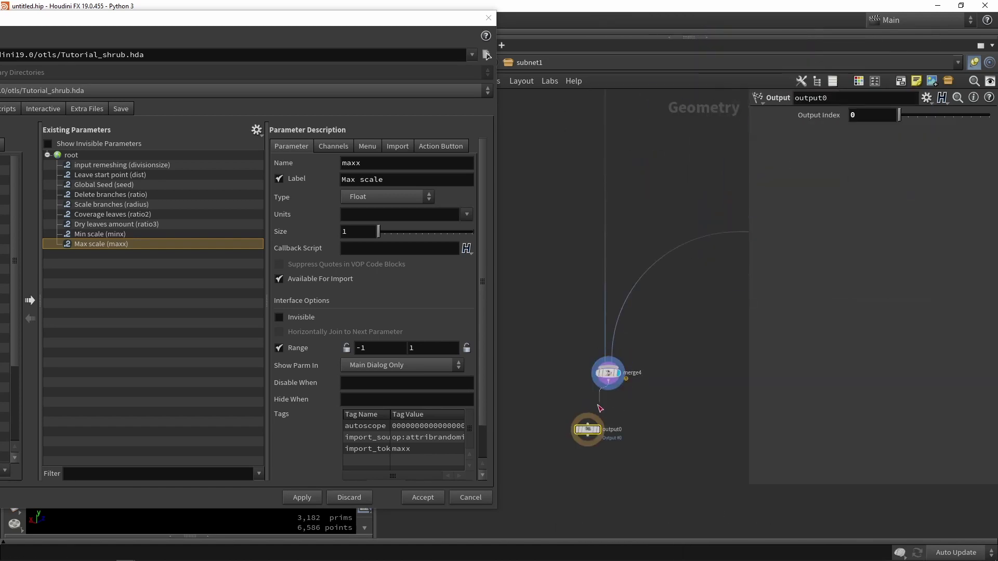
pyautogui.scroll(2, 592, 432)
pyautogui.moveTo(598, 435); pyautogui.dragTo(628, 433)
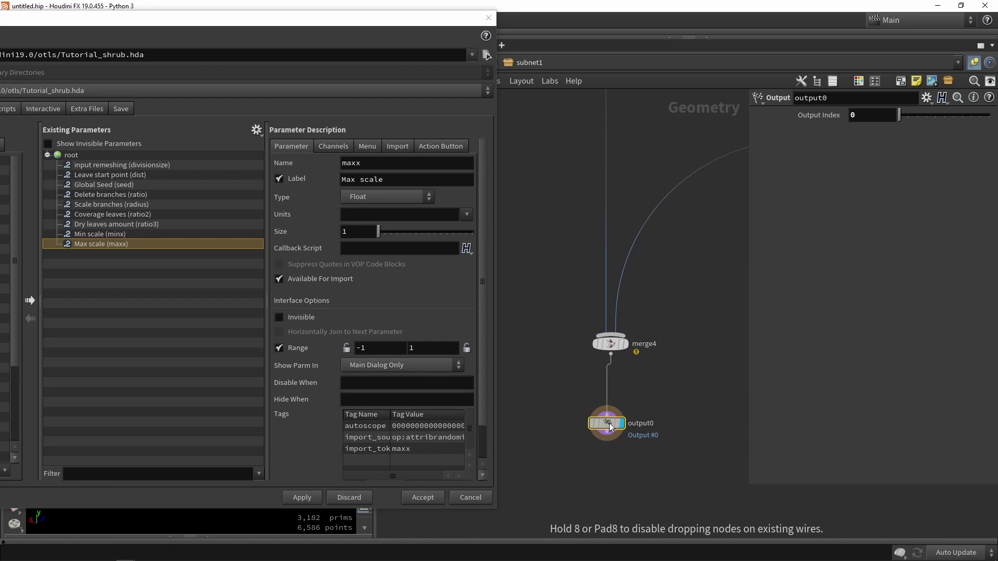
pyautogui.scroll(-5, 621, 253)
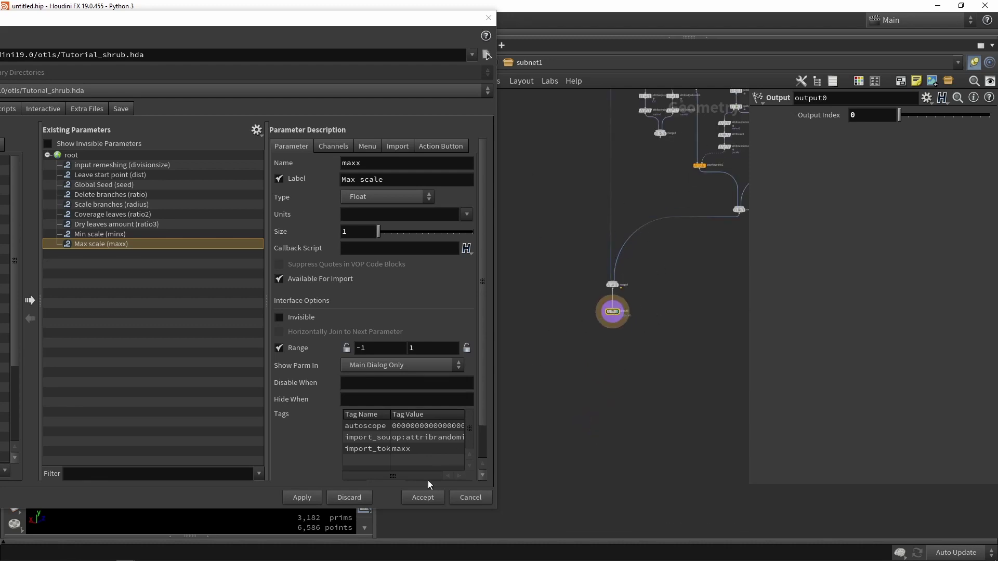
pyautogui.click(420, 498)
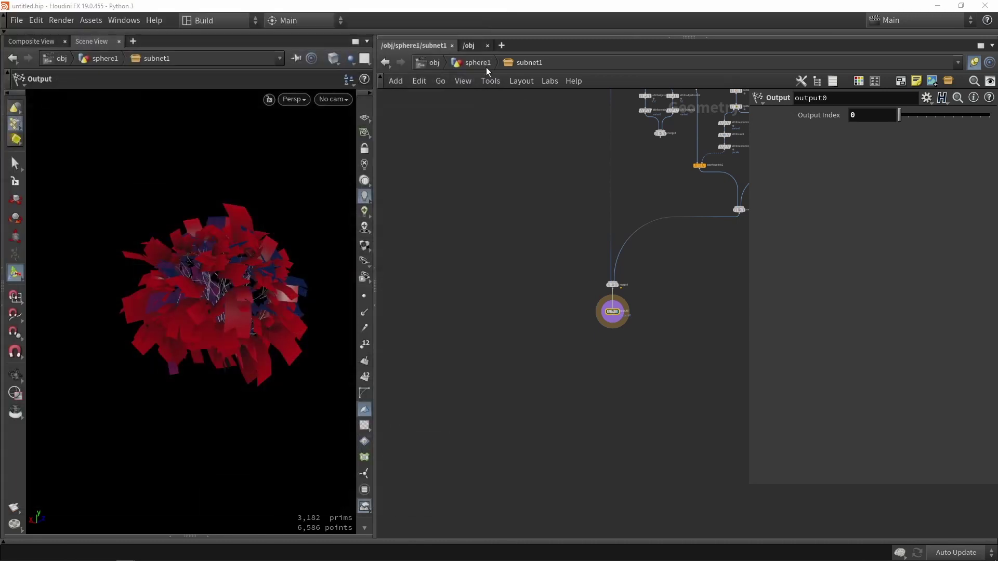
# Go up from subnet1 to the sphere1 network and clear the node selection
pyautogui.click(479, 63)
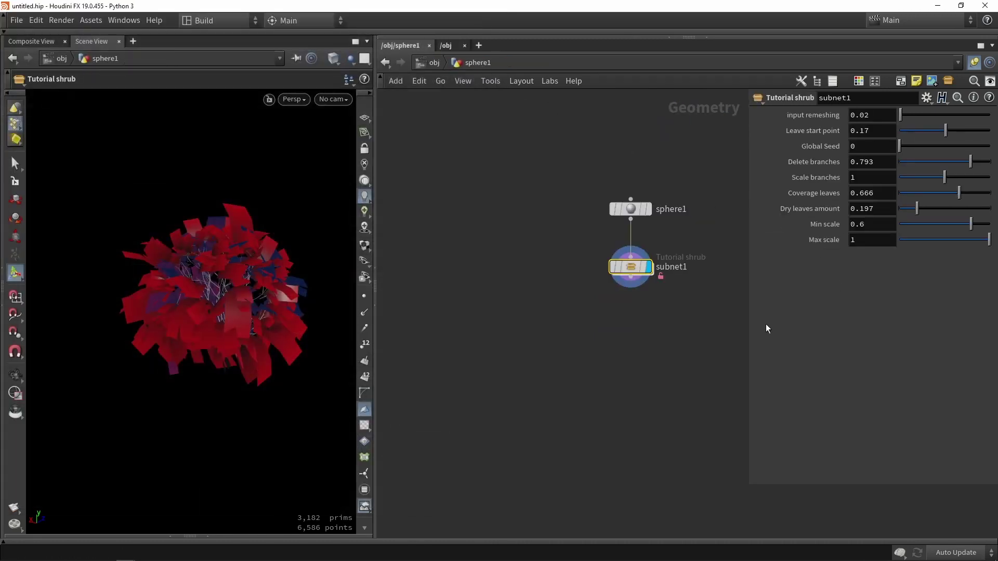
pyautogui.click(678, 370)
pyautogui.click(91, 20)
# Open the Tutorial shrub type properties and add a tab folder labelled 'base settings'
pyautogui.moveTo(156, 108)
pyautogui.click(277, 108)
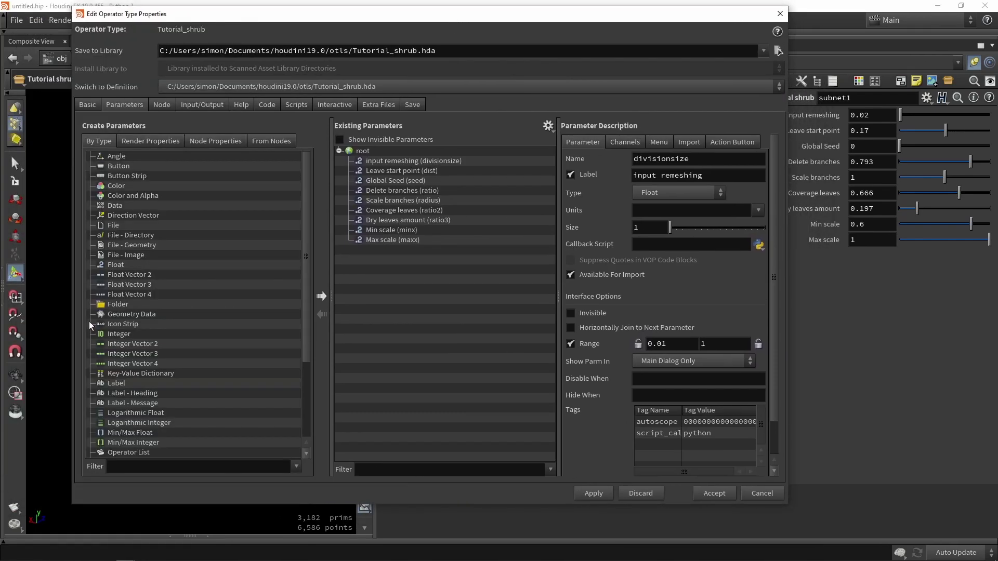
pyautogui.moveTo(121, 307); pyautogui.dragTo(359, 306)
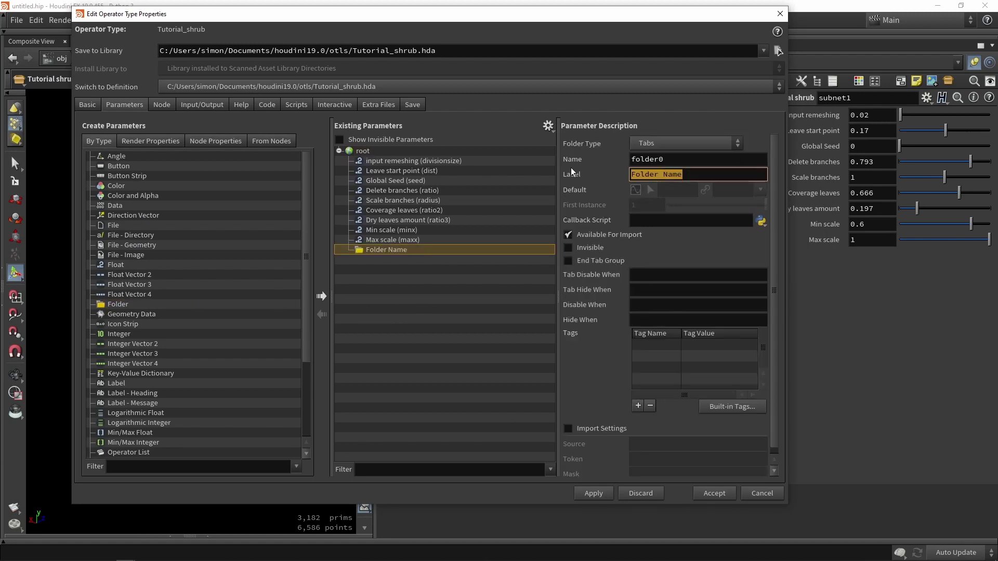
pyautogui.write('base sett')
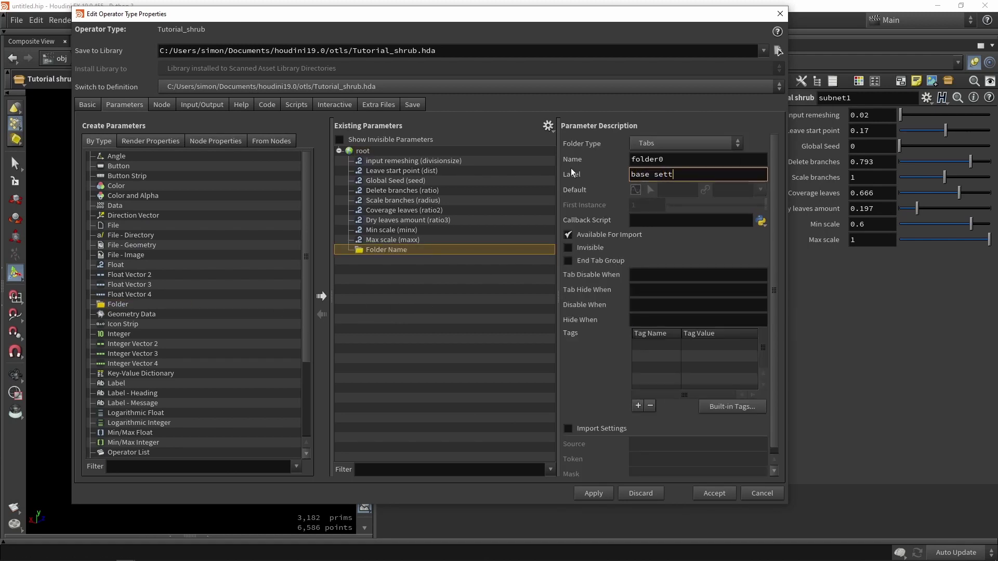
pyautogui.write('ings')
pyautogui.press('Return')
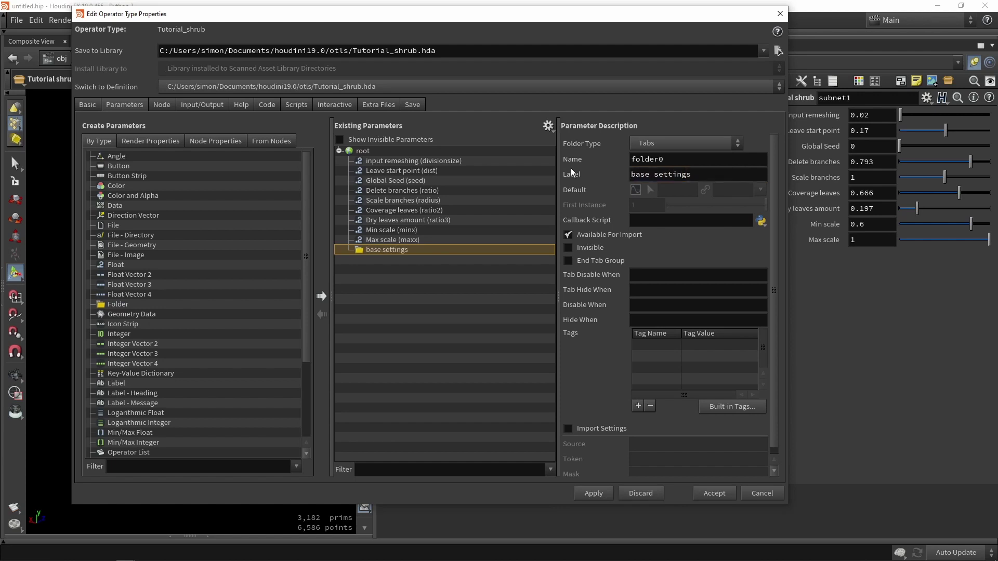
# Add two more tab folders labelled 'branches' and 'leaves'
pyautogui.moveTo(134, 307); pyautogui.dragTo(364, 152)
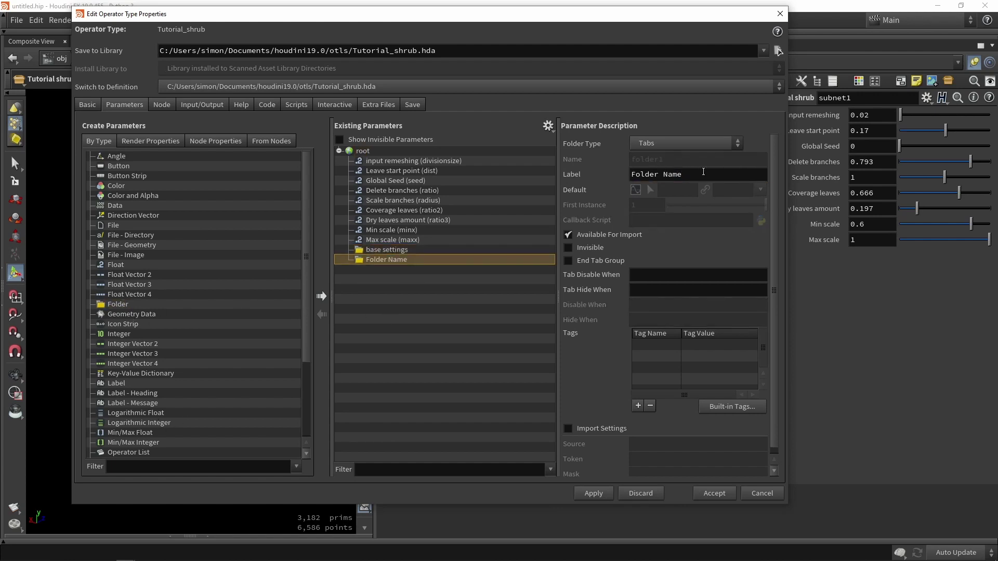
pyautogui.click(703, 171)
pyautogui.write('bran')
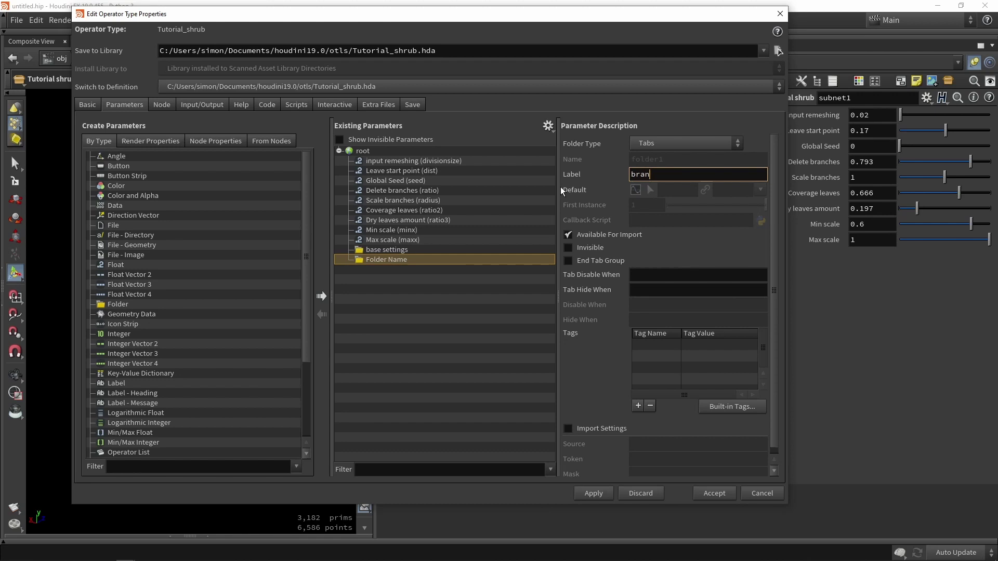
pyautogui.write('ches')
pyautogui.press('Return')
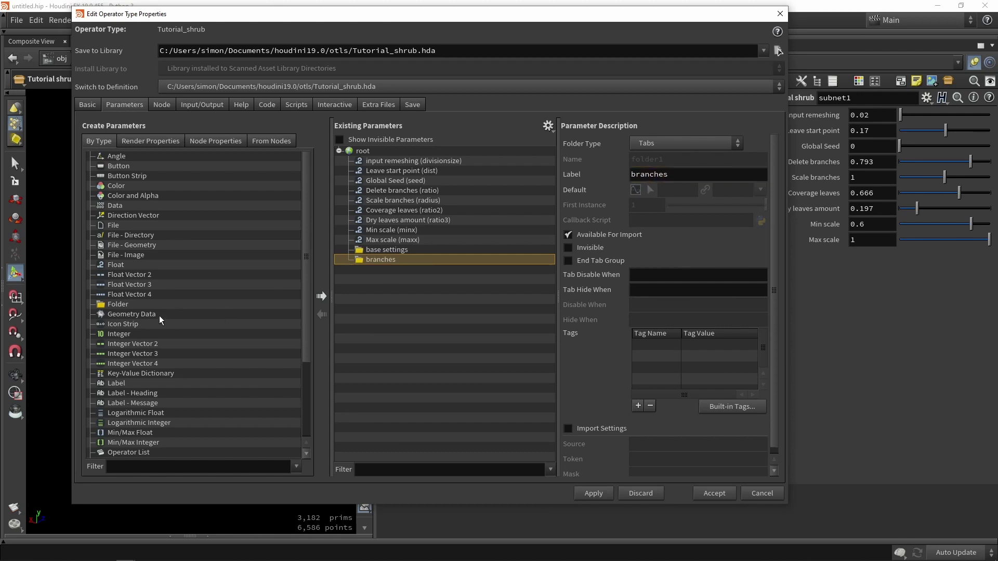
pyautogui.moveTo(118, 304); pyautogui.dragTo(364, 318)
pyautogui.tripleClick(695, 177)
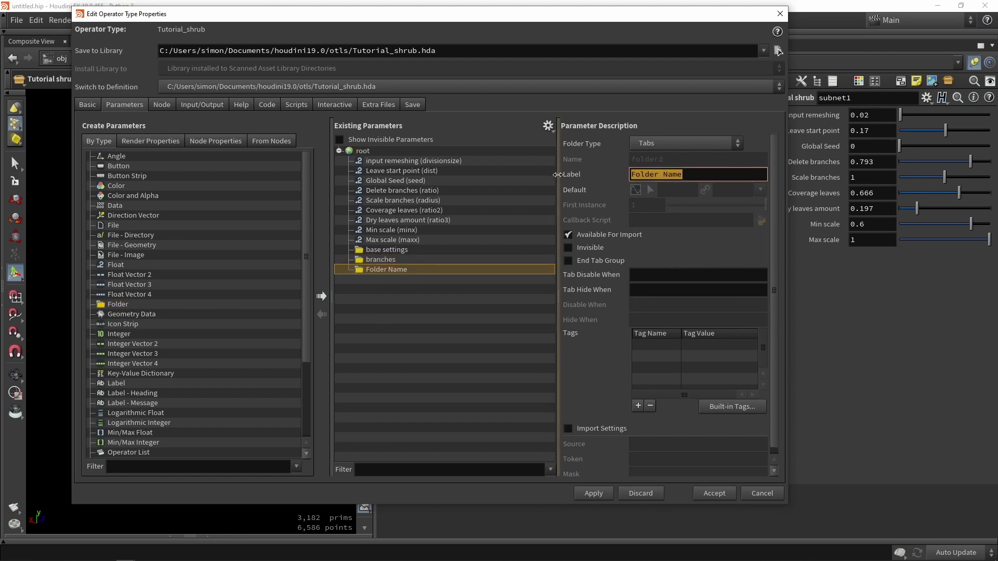
pyautogui.write('leaves')
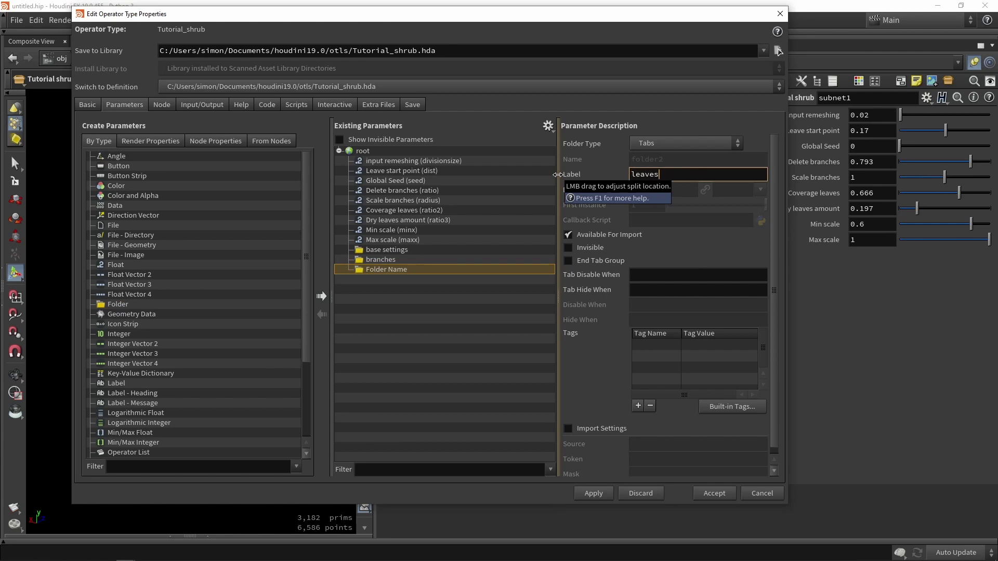
pyautogui.press('Return')
pyautogui.click(412, 161)
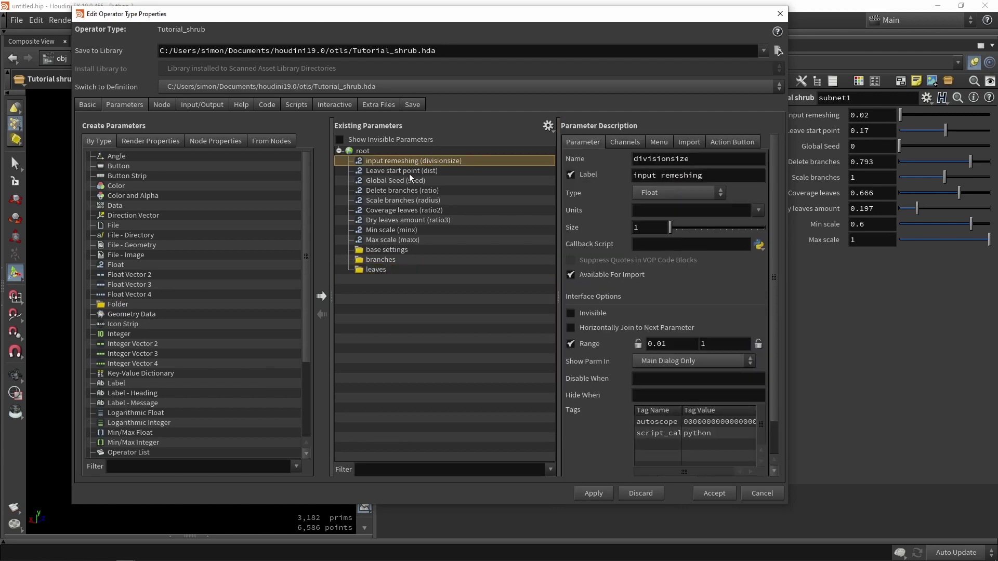
# Put input remeshing in base settings, Delete branches in branches, Leave start point in leaves, Global Seed on top
pyautogui.moveTo(411, 163); pyautogui.dragTo(386, 250)
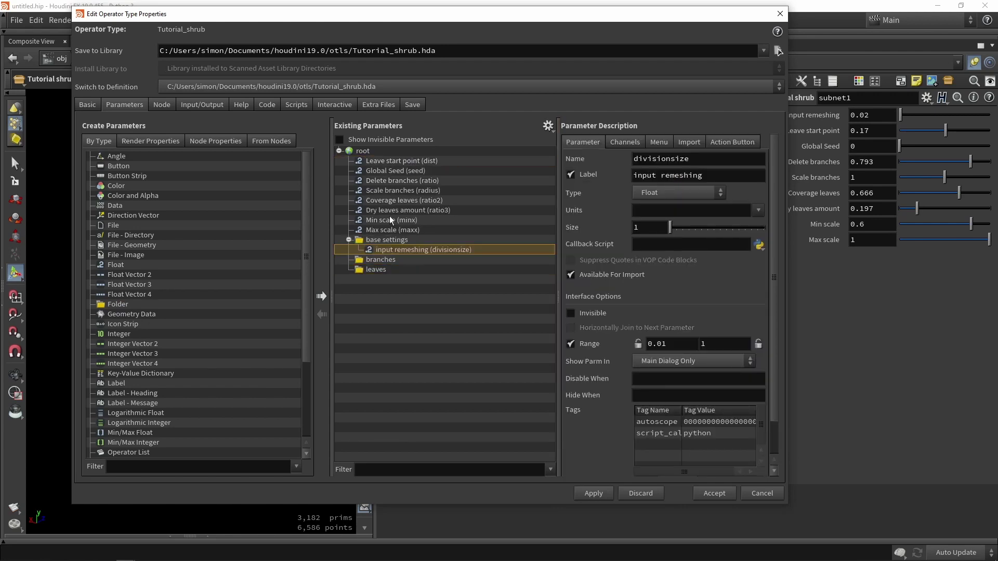
pyautogui.click(382, 172)
pyautogui.moveTo(409, 178); pyautogui.dragTo(390, 237)
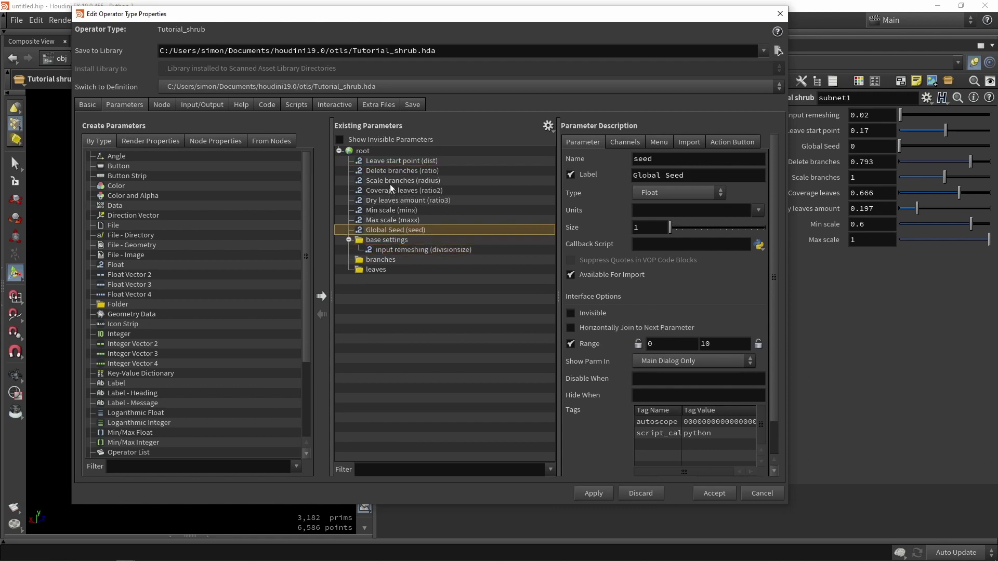
pyautogui.moveTo(387, 162); pyautogui.dragTo(376, 271)
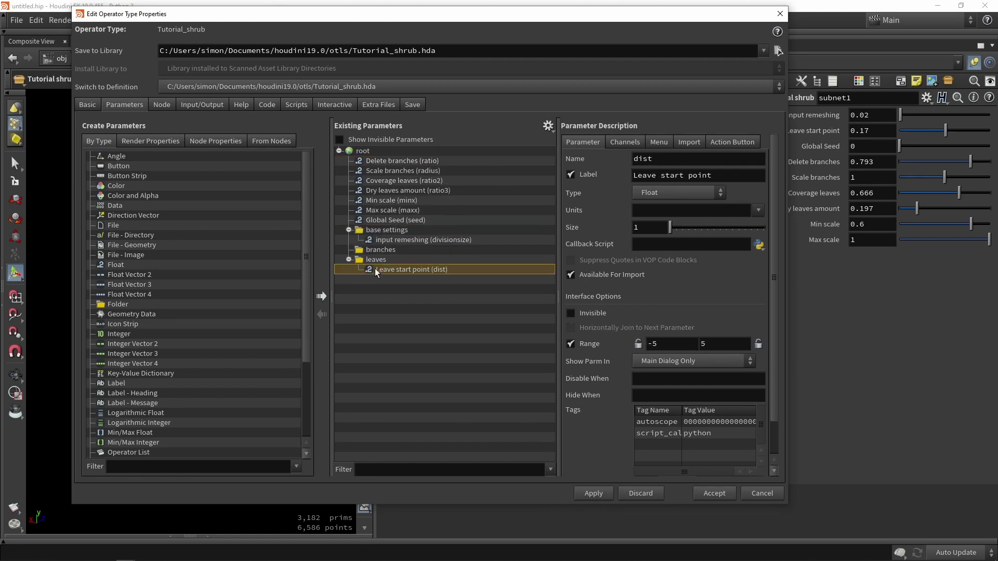
pyautogui.moveTo(379, 162); pyautogui.dragTo(378, 251)
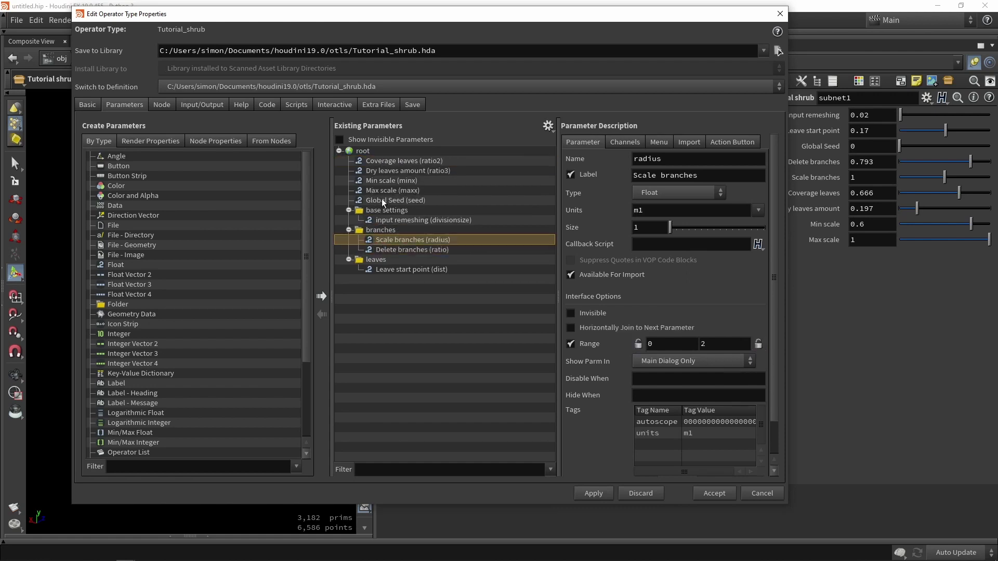
# Move Coverage leaves through Max scale into the leaves folder, then apply and accept
pyautogui.click(385, 162)
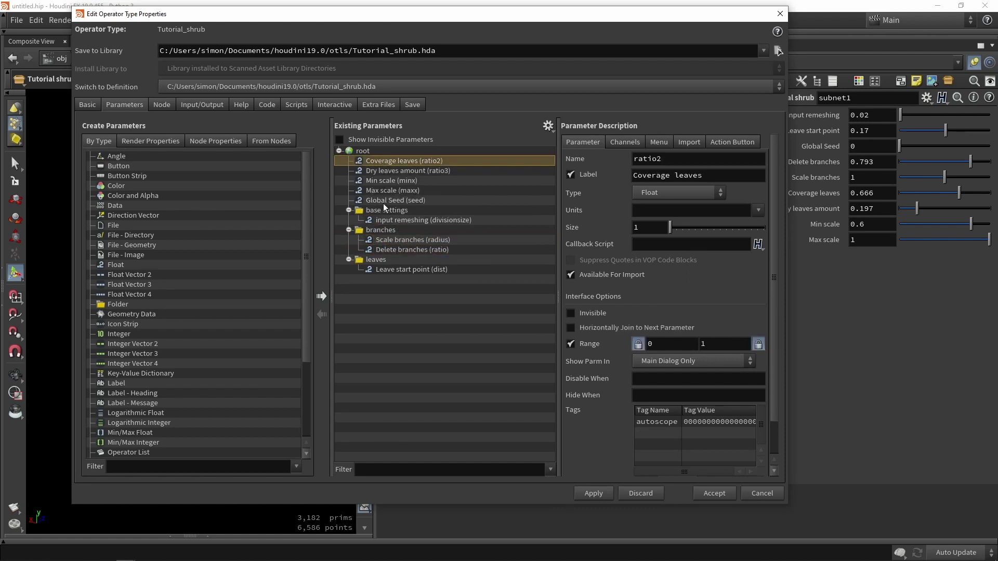
pyautogui.keyDown('shift'); pyautogui.click(385, 191); pyautogui.keyUp('shift')
pyautogui.moveTo(385, 164); pyautogui.dragTo(384, 267)
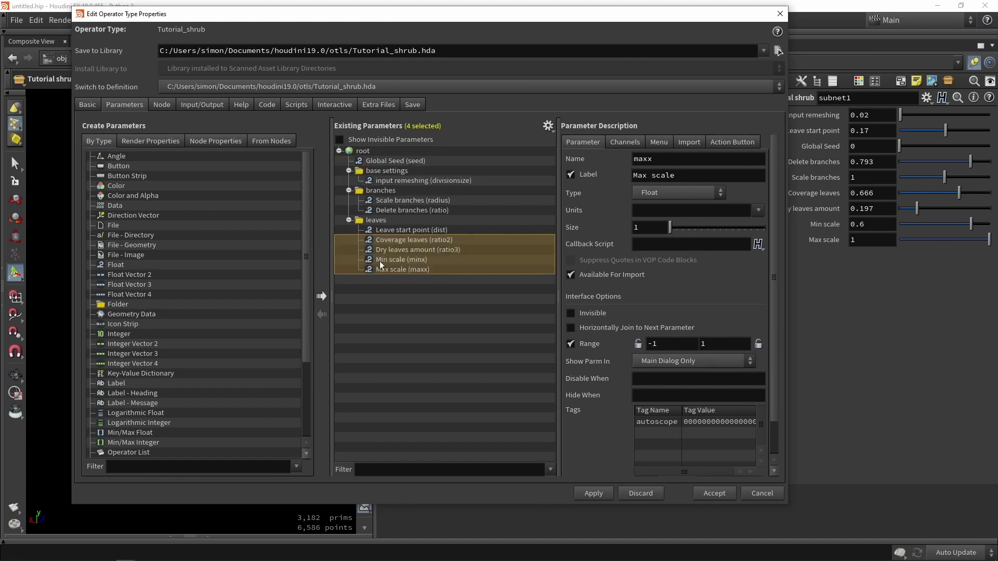
pyautogui.click(408, 301)
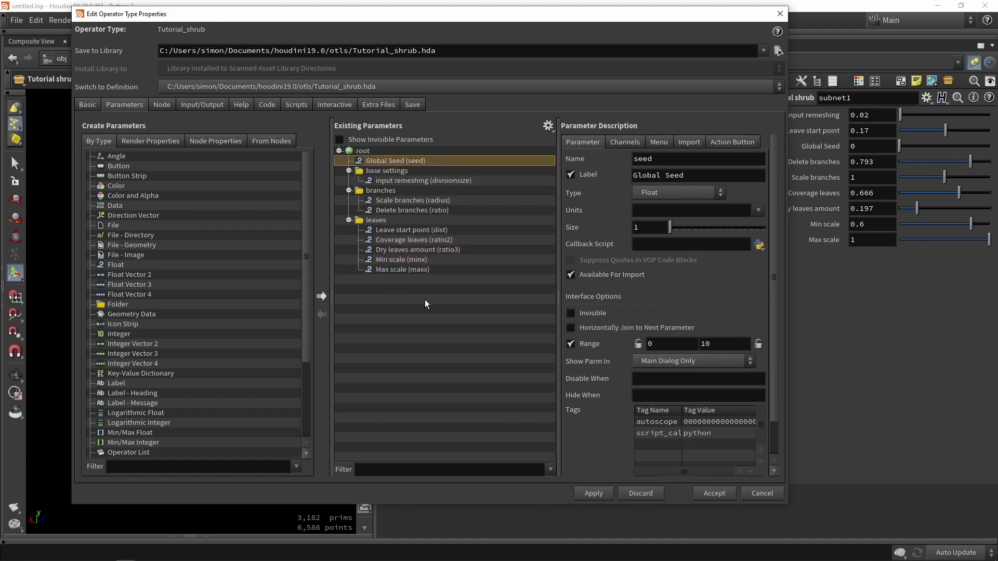
pyautogui.click(593, 493)
pyautogui.click(714, 494)
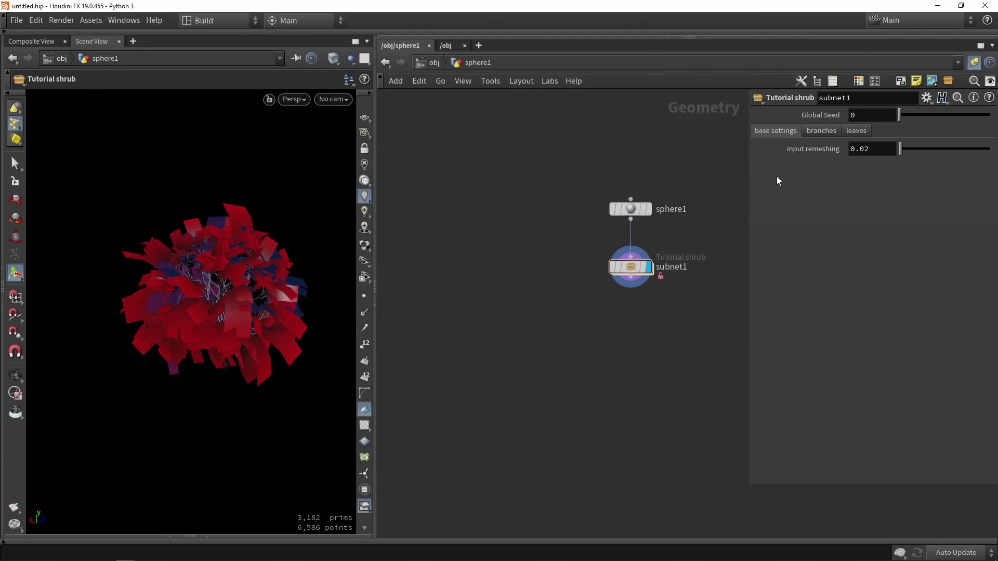
# Review the base settings, branches and leaves tabs, then set Global Seed to 6.07
pyautogui.click(821, 131)
pyautogui.click(856, 130)
pyautogui.click(775, 130)
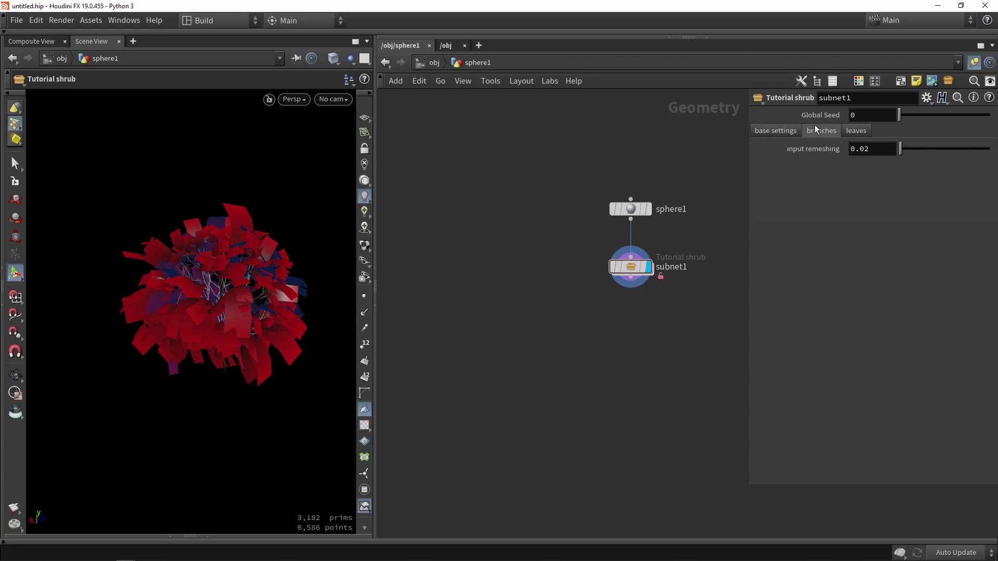
pyautogui.click(856, 131)
pyautogui.click(775, 131)
pyautogui.click(821, 130)
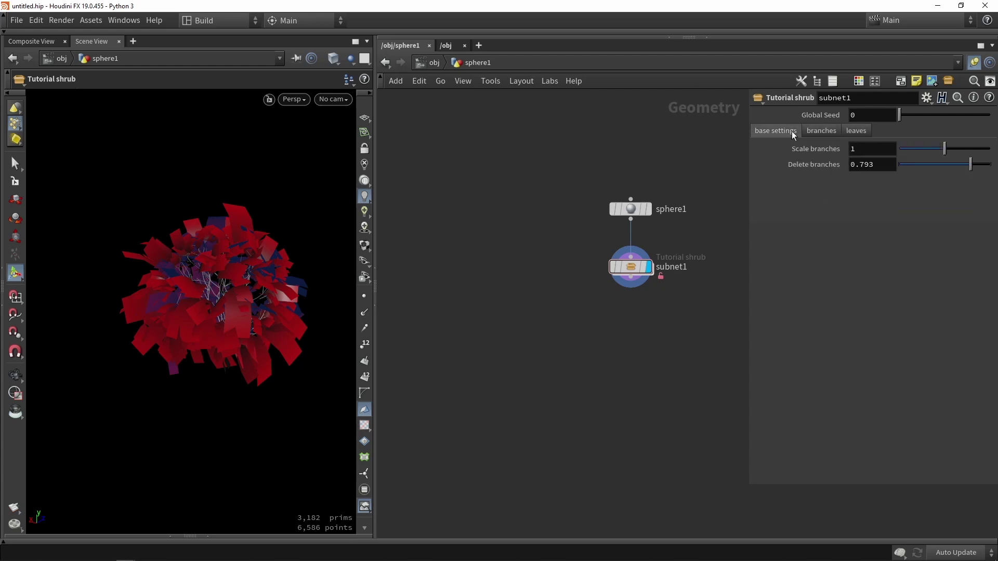
pyautogui.click(776, 130)
pyautogui.moveTo(900, 116); pyautogui.dragTo(927, 131)
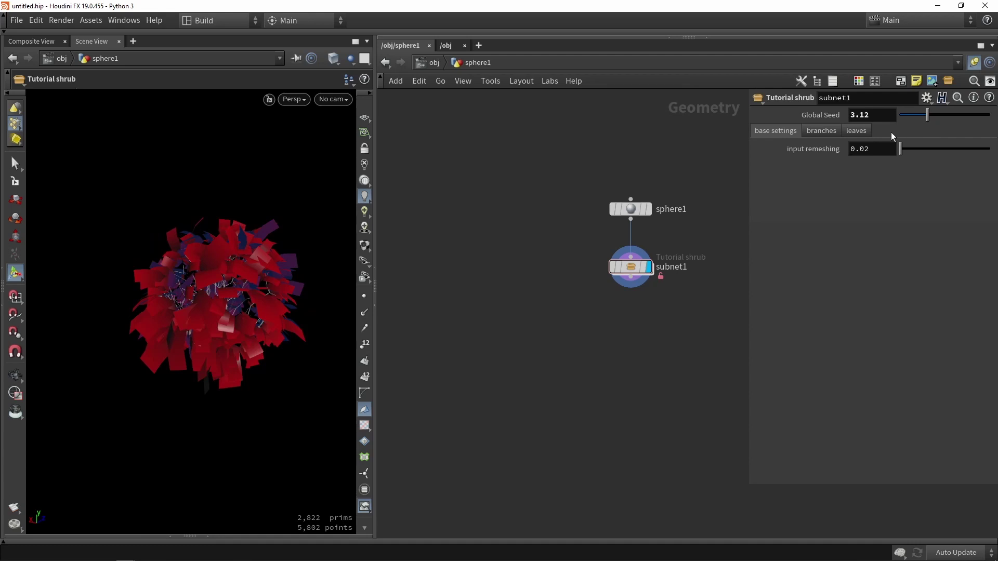
pyautogui.moveTo(927, 115); pyautogui.dragTo(954, 119)
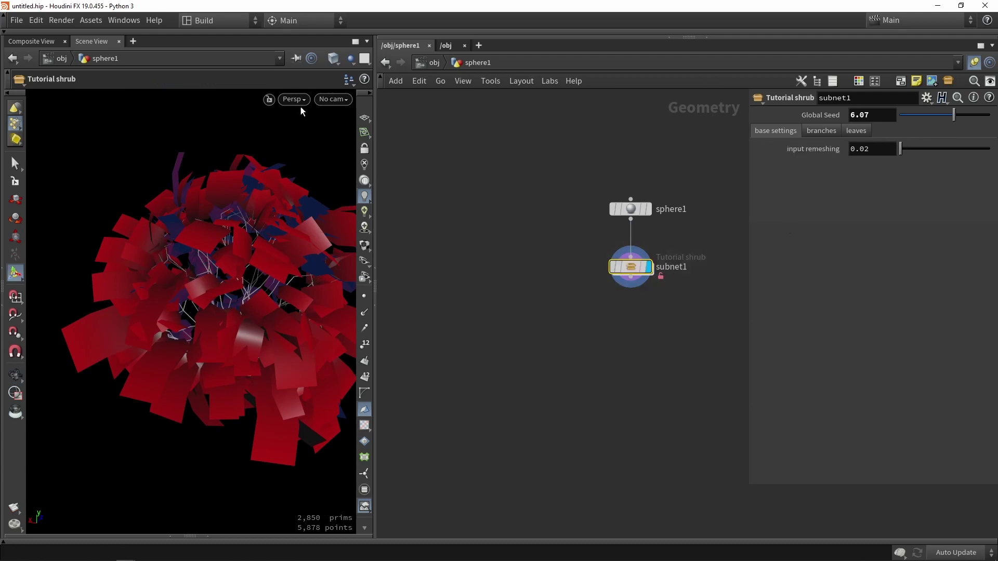
pyautogui.click(92, 20)
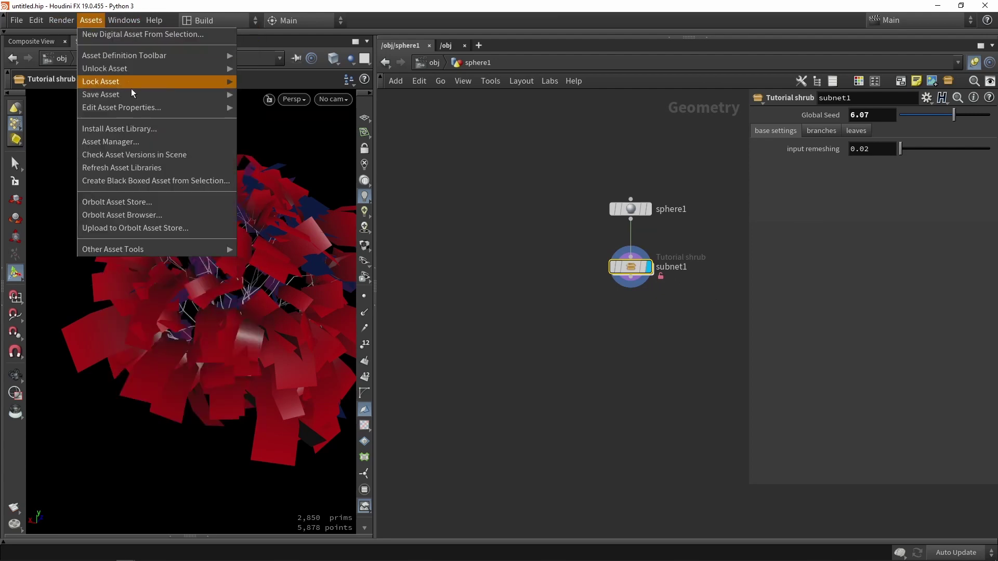
# Narrow the input remeshing range to 0.01–0.1 in the Tutorial shrub type properties
pyautogui.moveTo(218, 107)
pyautogui.click(277, 108)
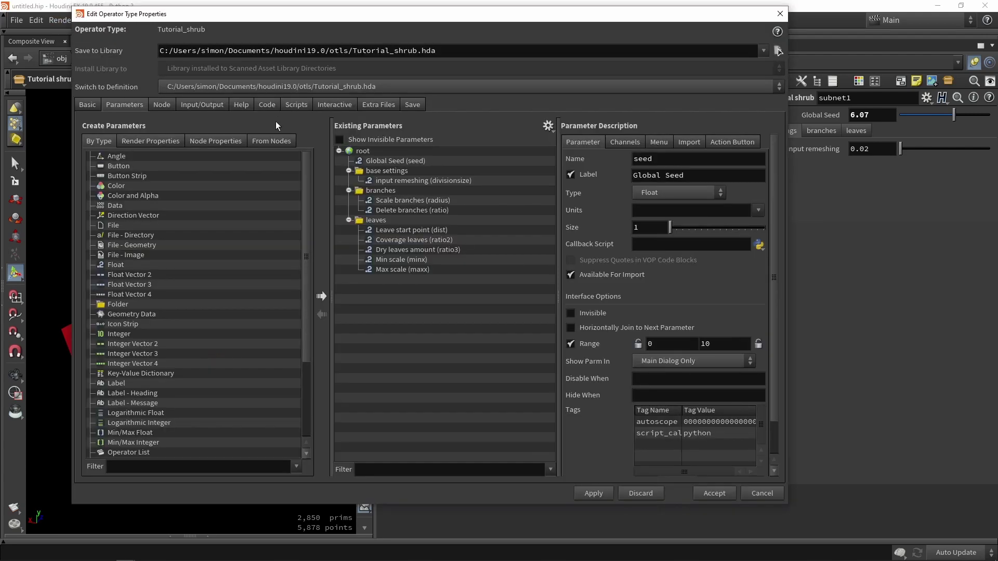
pyautogui.click(399, 182)
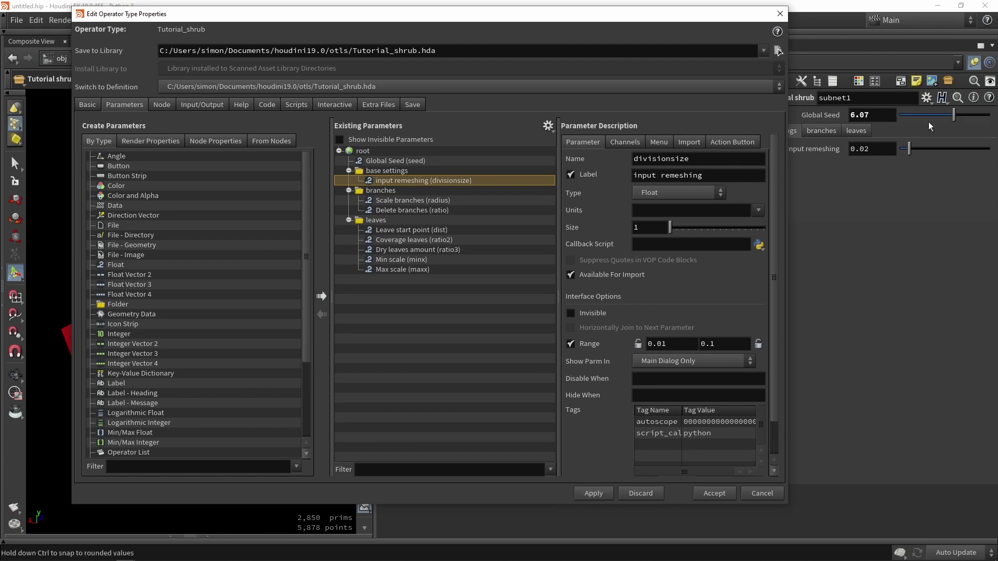
pyautogui.click(714, 494)
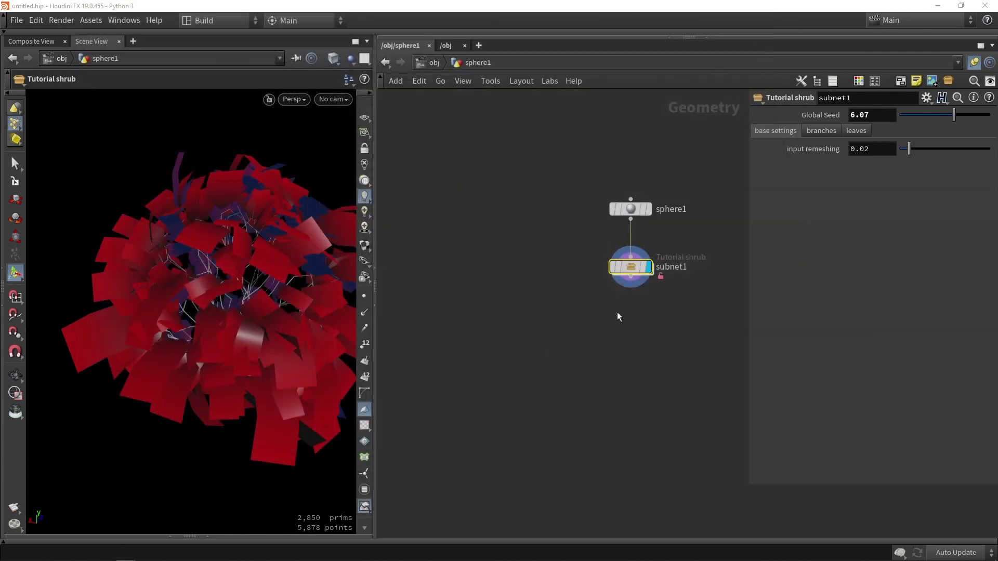
# On the branches tab, set Scale branches to 1.5 and Delete branches to 0.855
pyautogui.click(821, 131)
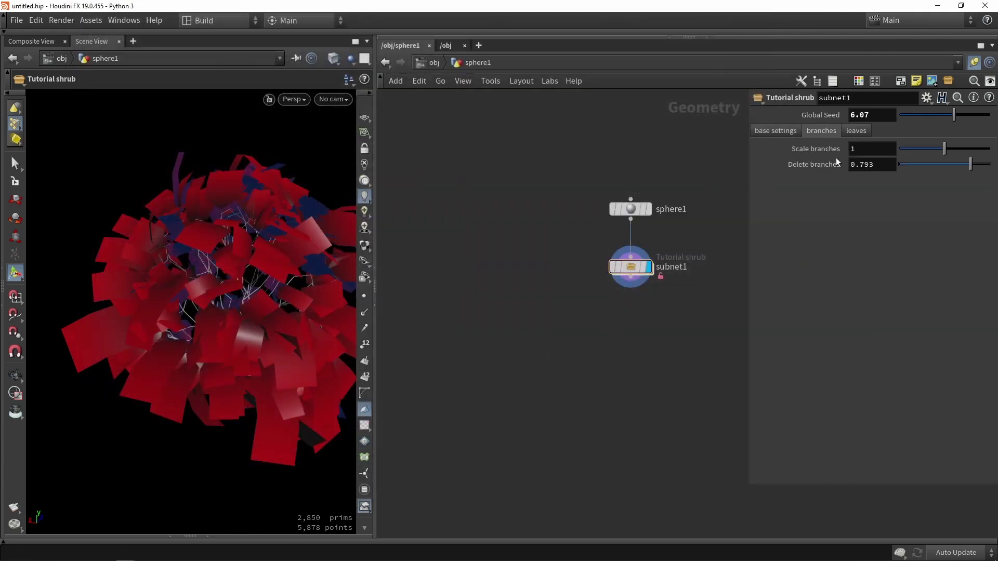
pyautogui.moveTo(944, 149); pyautogui.dragTo(976, 163)
pyautogui.press('Escape')
pyautogui.moveTo(323, 283); pyautogui.dragTo(372, 273)
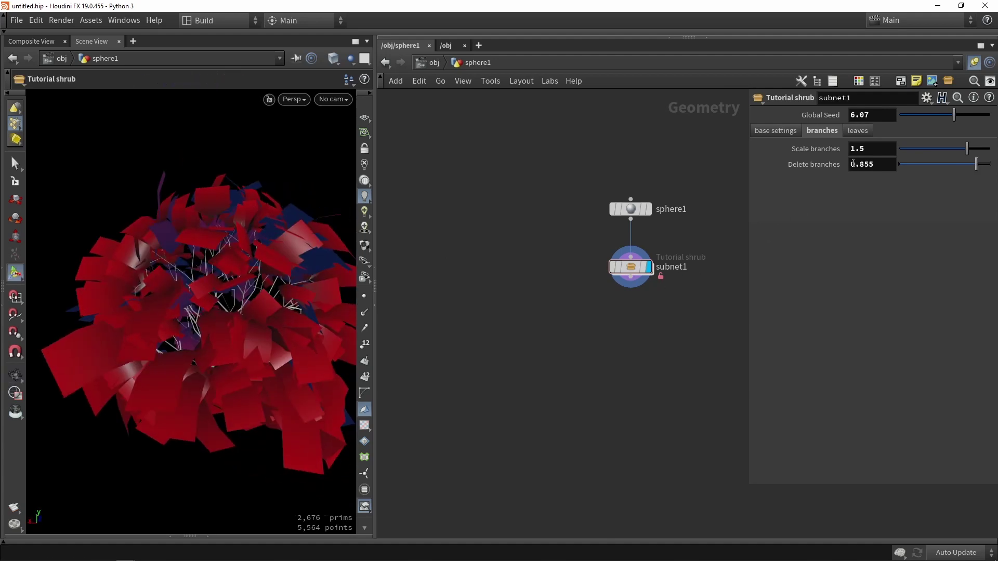
# On the leaves tab, lower Leave start point to 0.49 for a fuller shrub
pyautogui.click(859, 131)
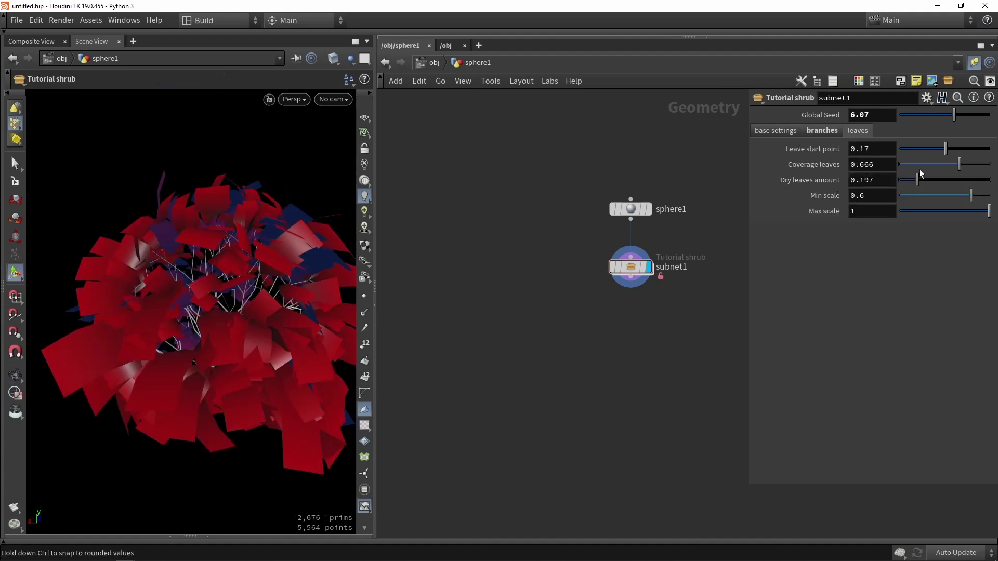
pyautogui.press('Escape')
pyautogui.moveTo(280, 307); pyautogui.dragTo(241, 342)
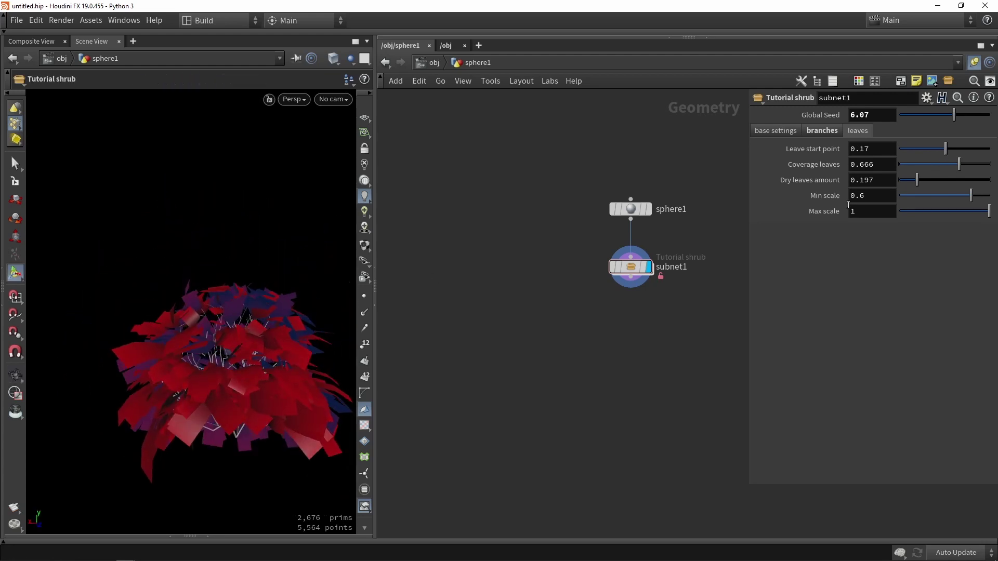
pyautogui.moveTo(947, 150)
pyautogui.mouseDown()
pyautogui.moveTo(962, 150)
pyautogui.moveTo(949, 151)
pyautogui.mouseUp()
pyautogui.keyDown('alt'); pyautogui.moveTo(218, 312); pyautogui.dragTo(250, 359); pyautogui.keyUp('alt')
pyautogui.press('Return')
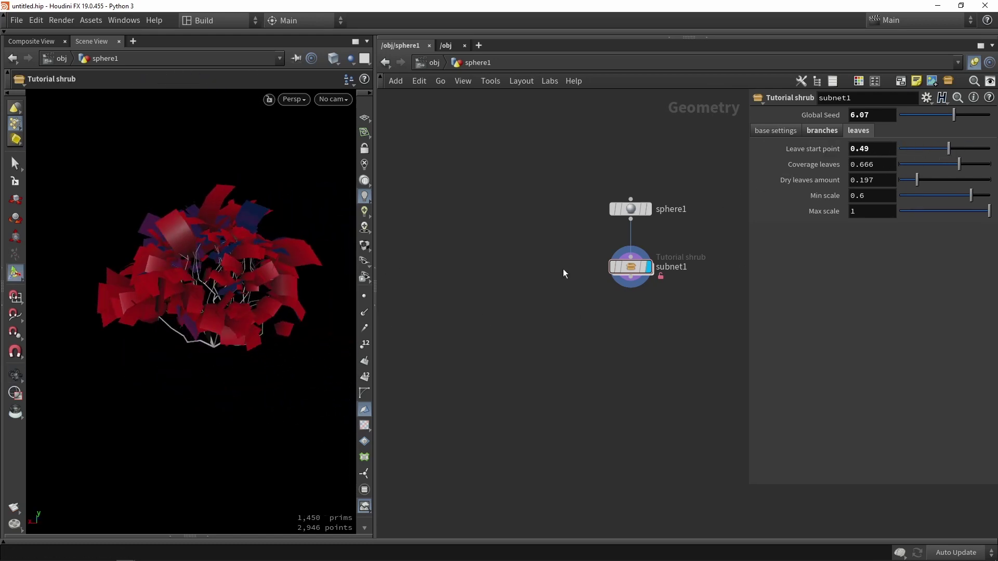
pyautogui.click(91, 20)
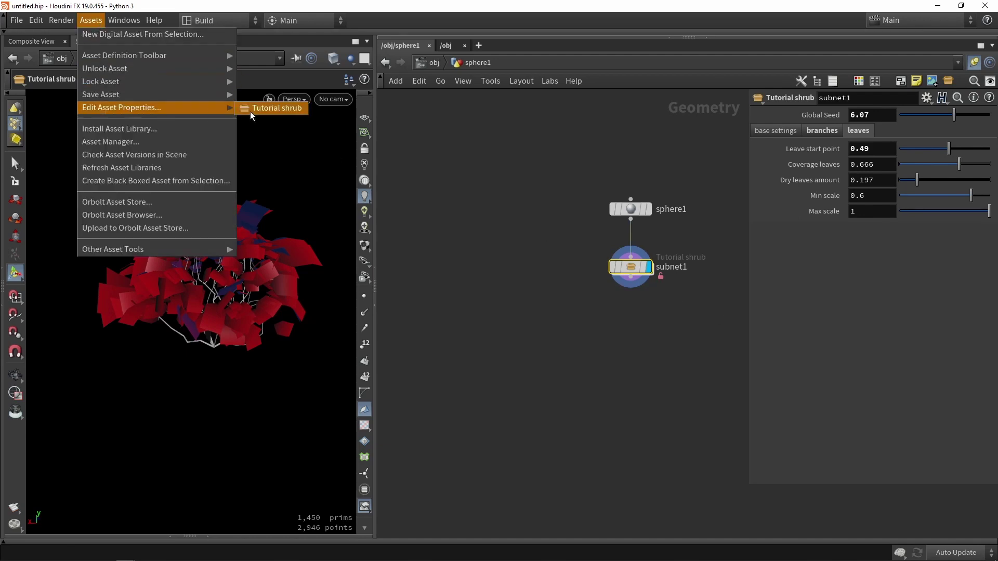
# Set the Leave start point range minimum to 0 in the Tutorial shrub properties
pyautogui.click(291, 109)
pyautogui.click(414, 229)
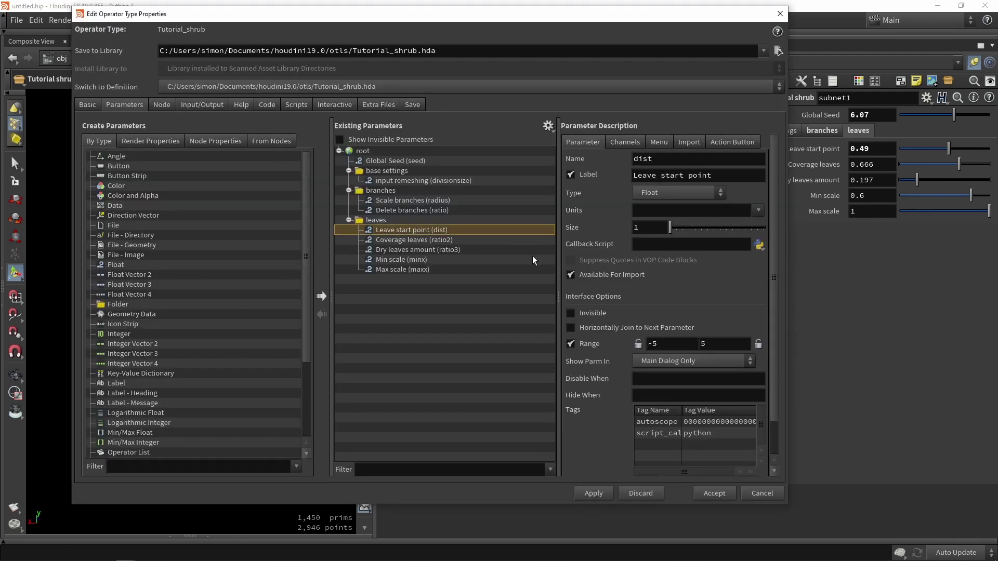
pyautogui.write('0')
pyautogui.click(720, 493)
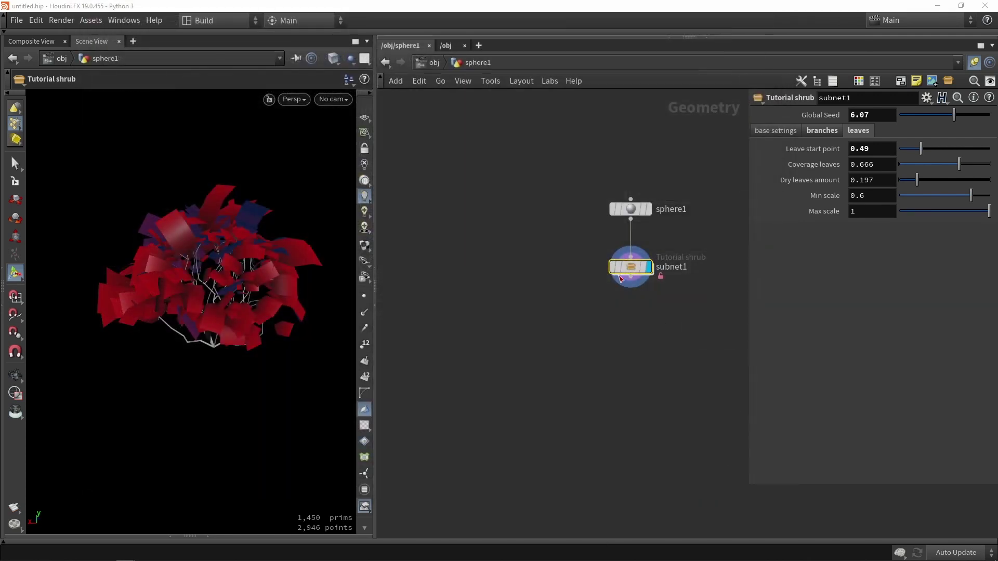
# Set Leave start point to 0.5 and orbit the shrub to inspect the leaves
pyautogui.moveTo(920, 150)
pyautogui.mouseDown()
pyautogui.moveTo(904, 148)
pyautogui.moveTo(951, 147)
pyautogui.moveTo(918, 150)
pyautogui.mouseUp()
pyautogui.keyDown('alt'); pyautogui.moveTo(255, 291); pyautogui.dragTo(216, 292); pyautogui.keyUp('alt')
pyautogui.press('Return')
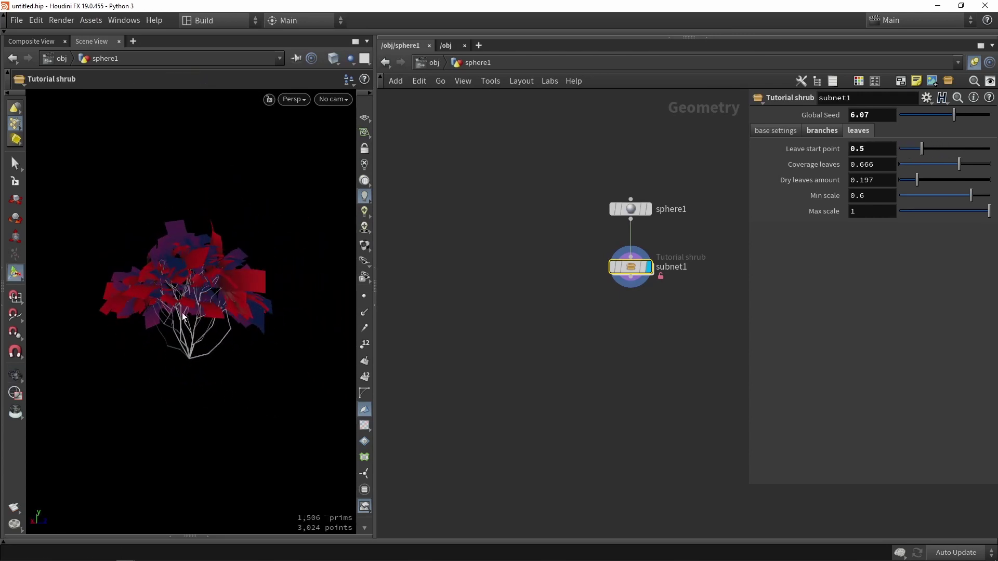
pyautogui.keyDown('alt'); pyautogui.moveTo(167, 322); pyautogui.dragTo(278, 298); pyautogui.keyUp('alt')
pyautogui.keyDown('alt'); pyautogui.scroll(3, 277, 299); pyautogui.keyUp('alt')
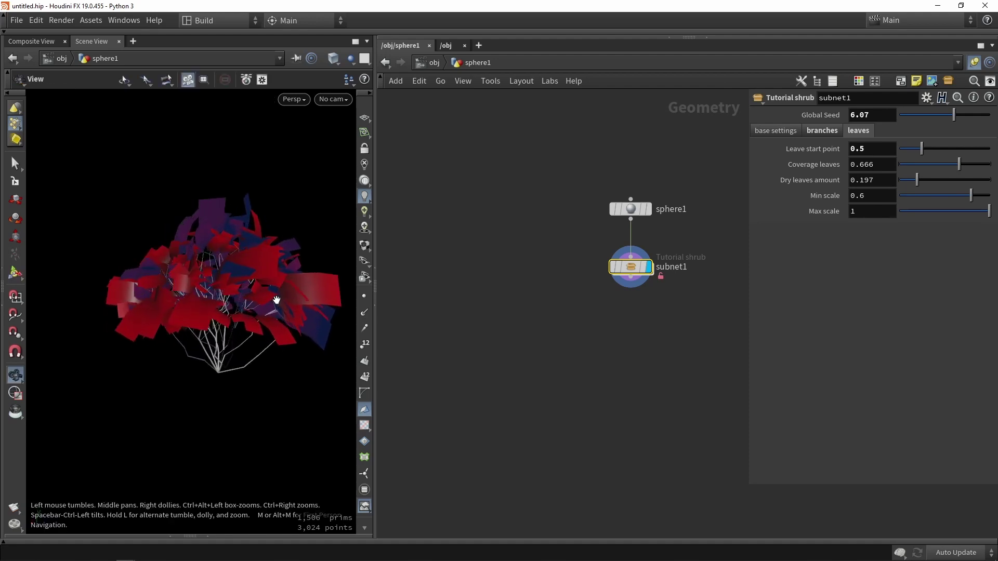
# Set Coverage leaves to 0.503 and Dry leaves amount to 0.254, then try Min scale values
pyautogui.moveTo(960, 165); pyautogui.dragTo(884, 169)
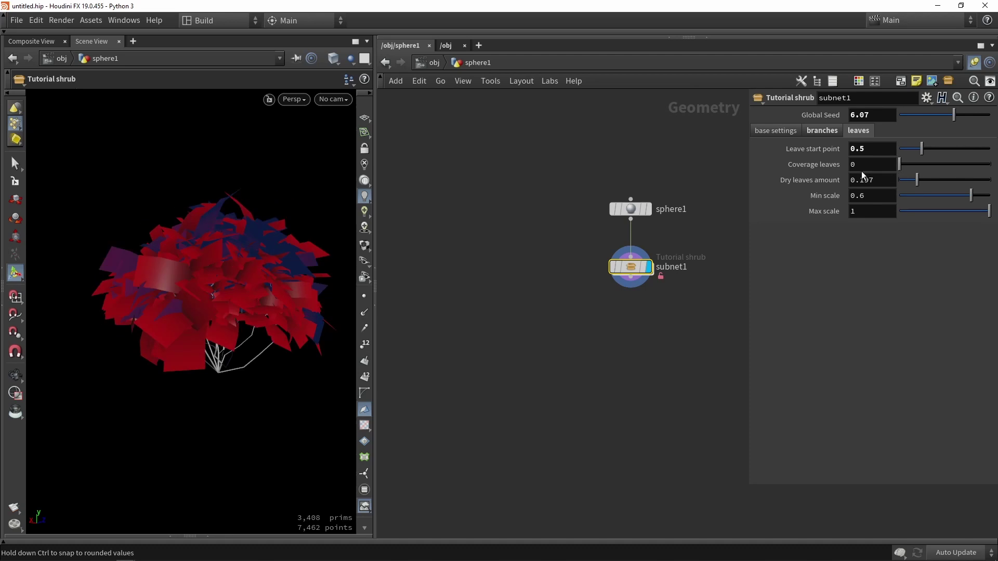
pyautogui.press('Escape')
pyautogui.keyDown('alt'); pyautogui.moveTo(231, 301); pyautogui.dragTo(243, 294); pyautogui.keyUp('alt')
pyautogui.keyDown('alt'); pyautogui.scroll(-3, 210, 260); pyautogui.keyUp('alt')
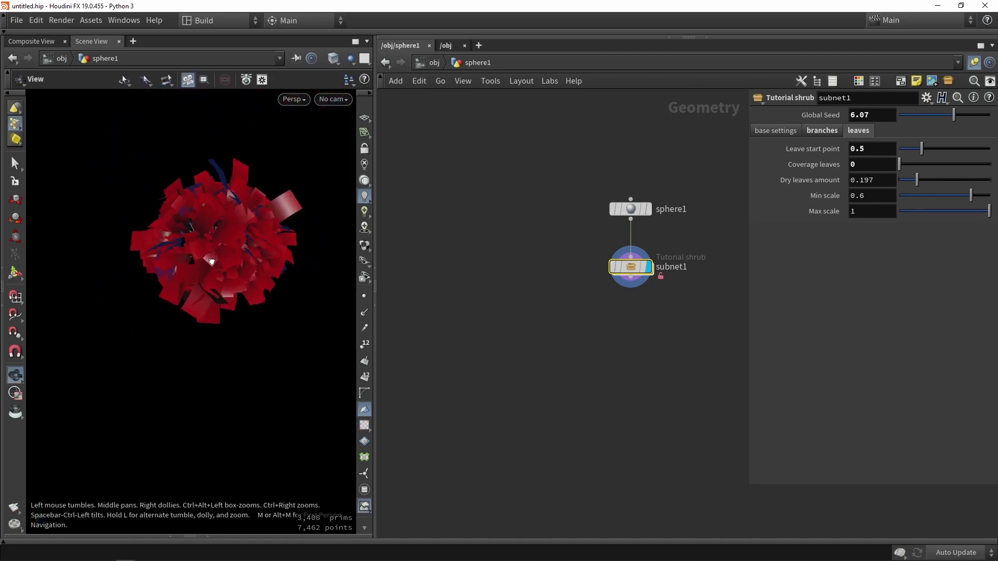
pyautogui.keyDown('alt'); pyautogui.moveTo(210, 260); pyautogui.dragTo(243, 237); pyautogui.keyUp('alt')
pyautogui.keyDown('alt'); pyautogui.scroll(3, 237, 264); pyautogui.keyUp('alt')
pyautogui.moveTo(900, 165); pyautogui.dragTo(945, 165)
pyautogui.keyDown('alt'); pyautogui.moveTo(260, 291); pyautogui.dragTo(209, 294); pyautogui.keyUp('alt')
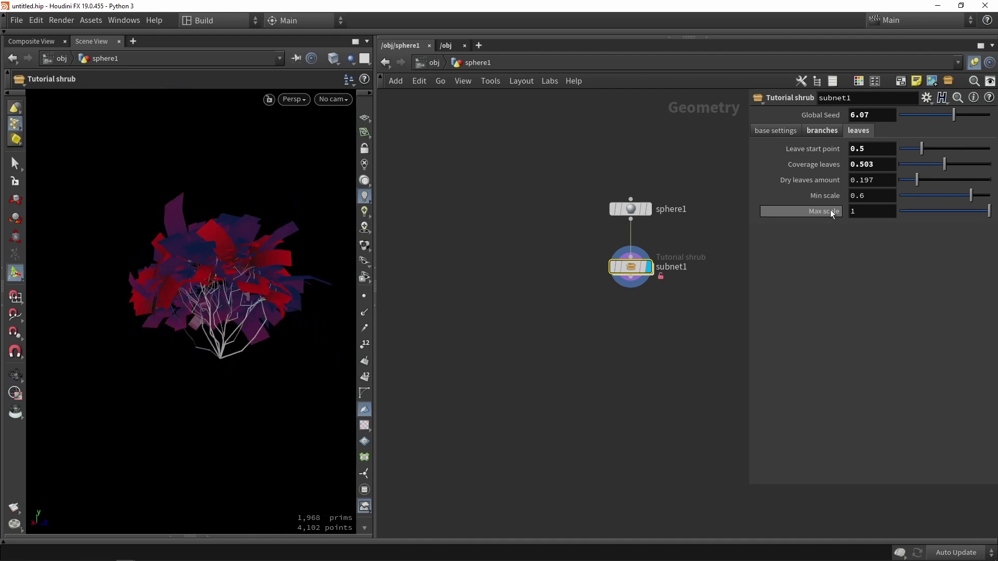
pyautogui.moveTo(923, 179)
pyautogui.mouseDown()
pyautogui.moveTo(947, 182)
pyautogui.moveTo(907, 184)
pyautogui.moveTo(922, 181)
pyautogui.mouseUp()
pyautogui.moveTo(975, 199); pyautogui.dragTo(937, 202)
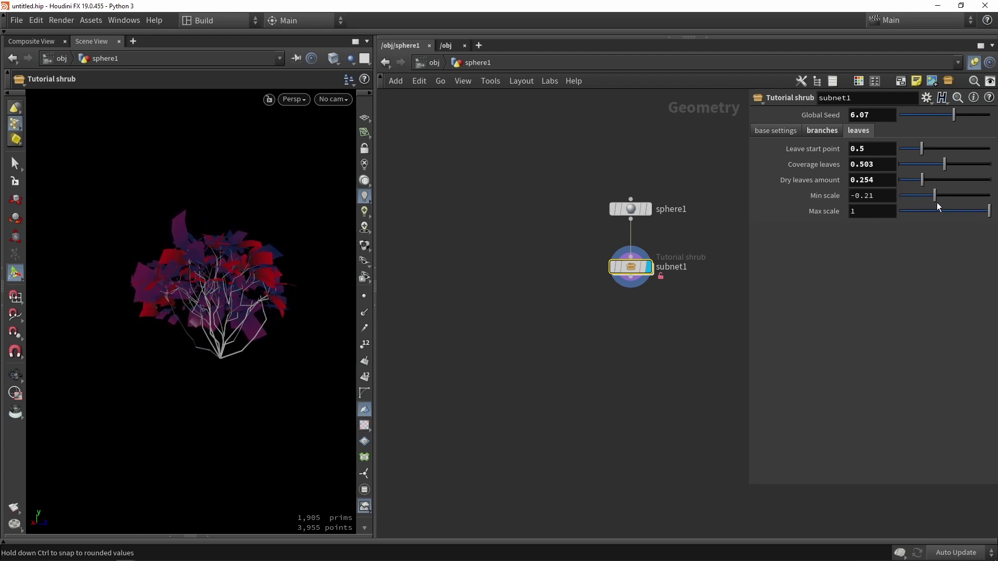
# Give Min scale and Max scale a 0.1–2 range in the Tutorial shrub type properties
pyautogui.click(91, 20)
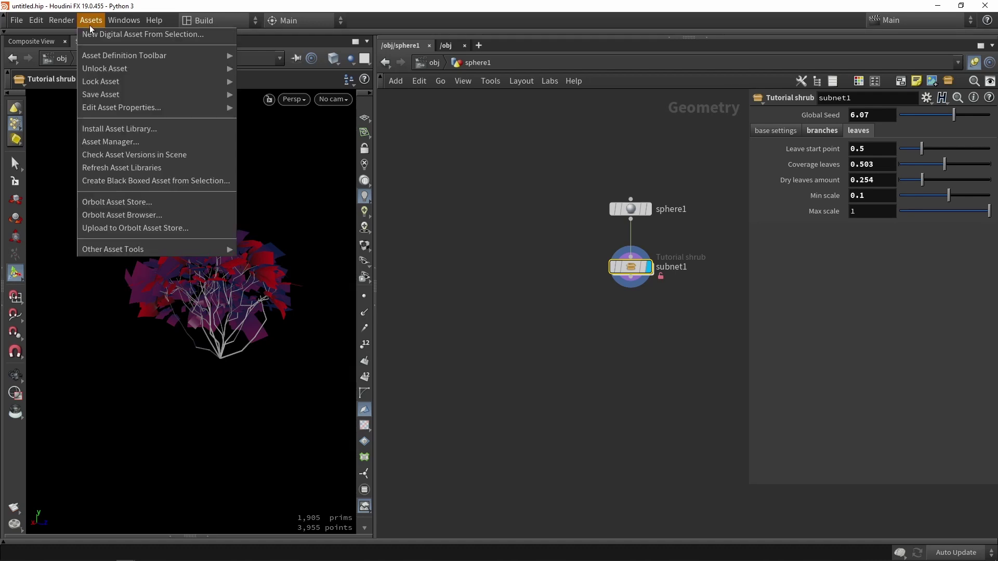
pyautogui.moveTo(216, 109)
pyautogui.click(275, 108)
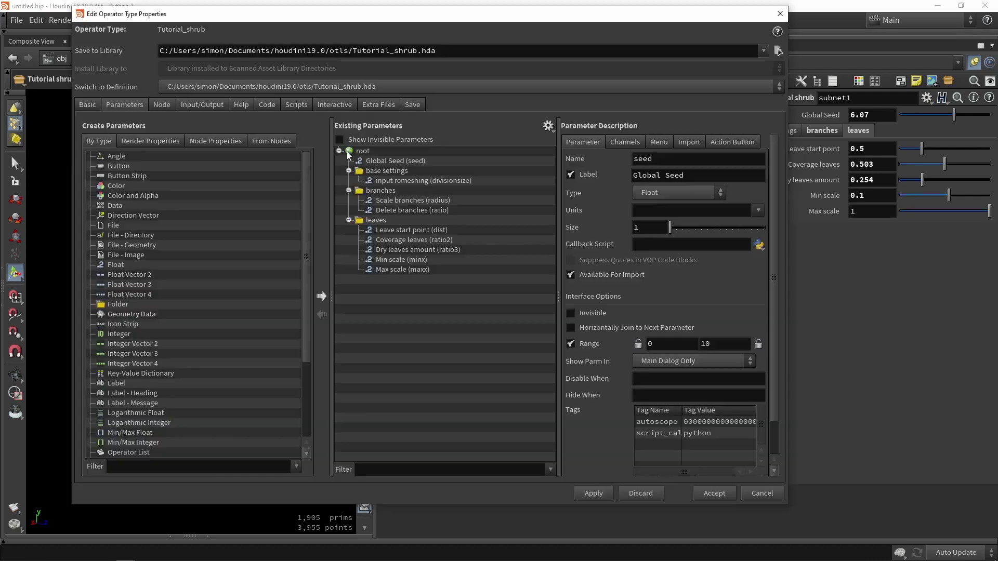
pyautogui.click(401, 261)
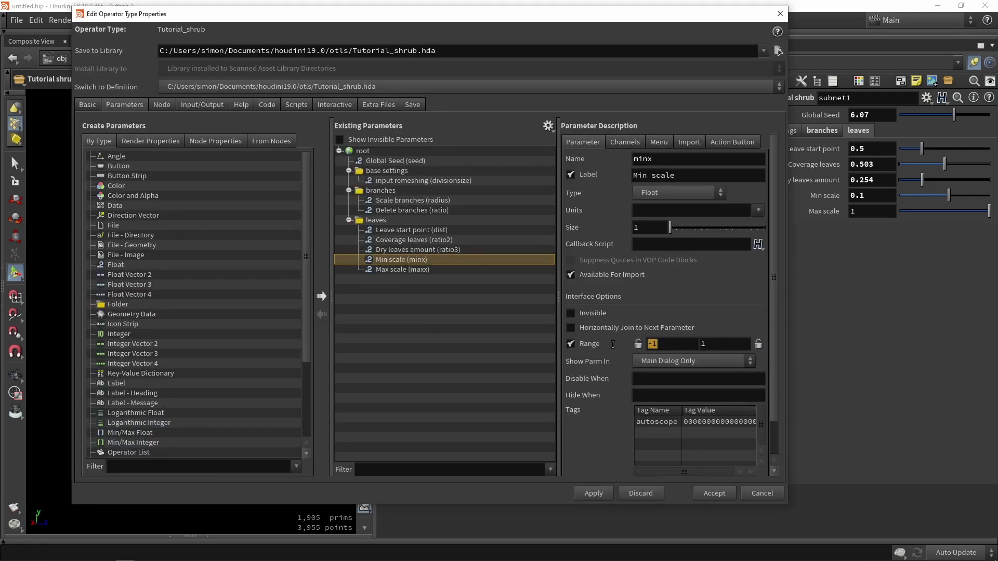
pyautogui.write('0.')
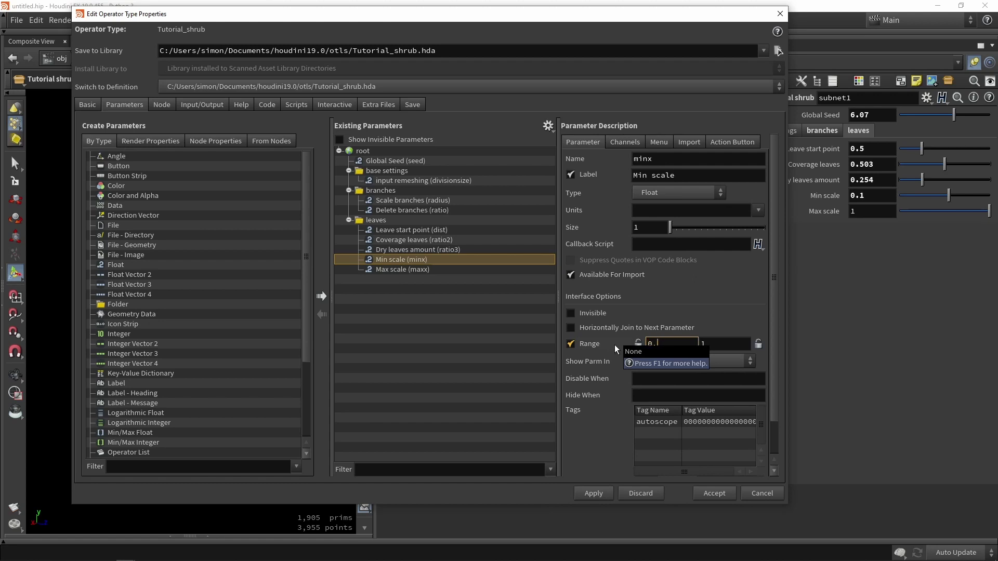
pyautogui.write('1')
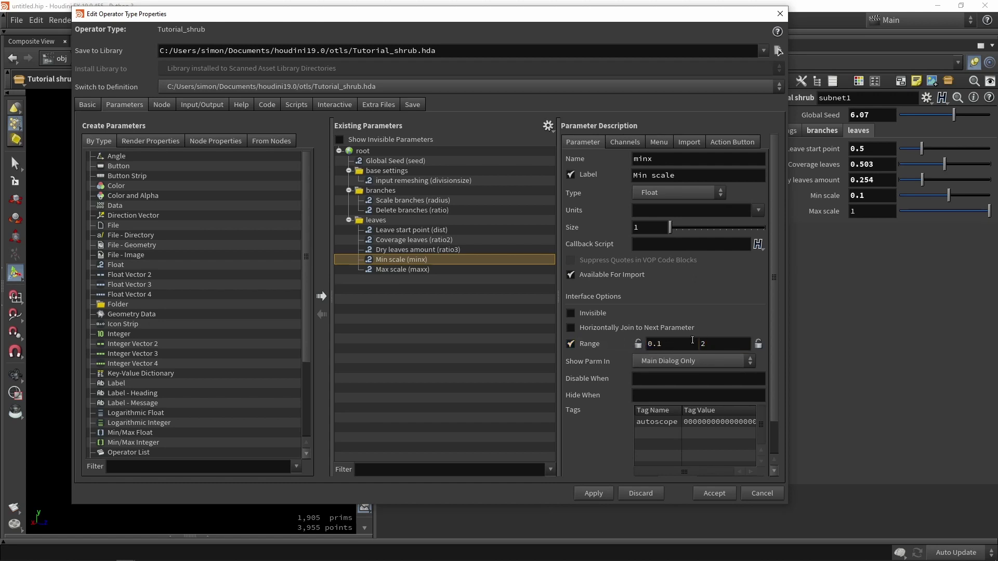
pyautogui.click(433, 271)
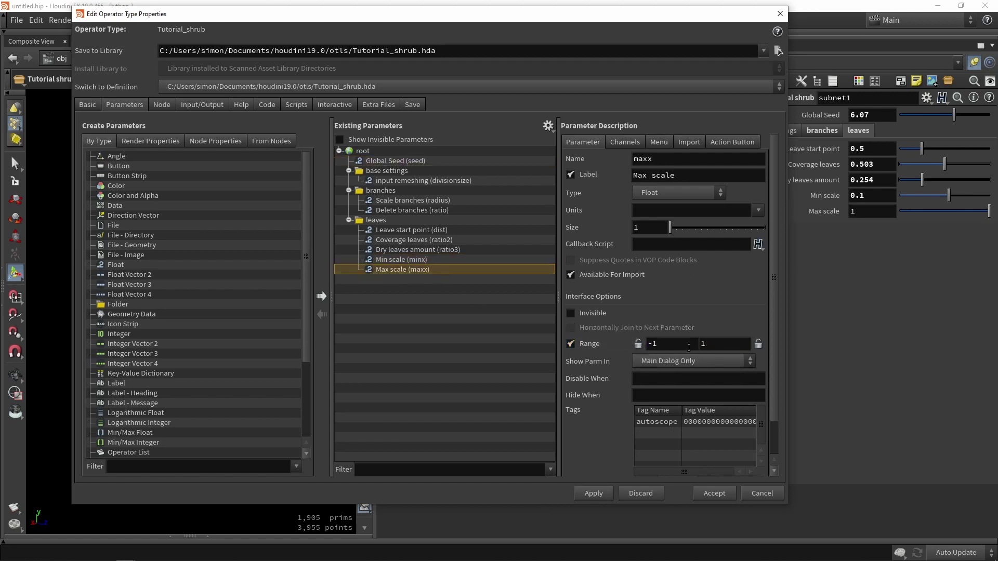
pyautogui.write('0.1')
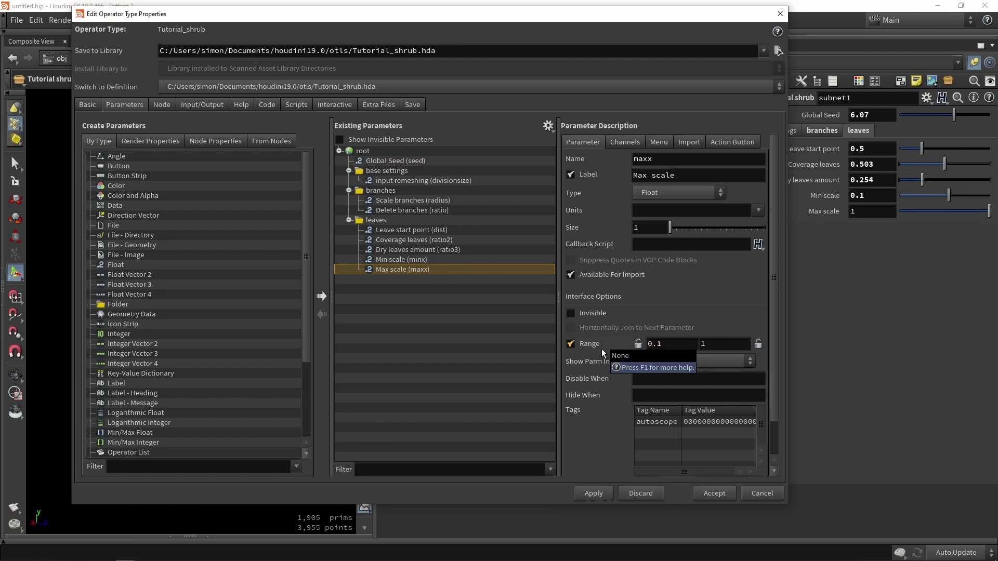
pyautogui.press('Tab')
pyautogui.write('2')
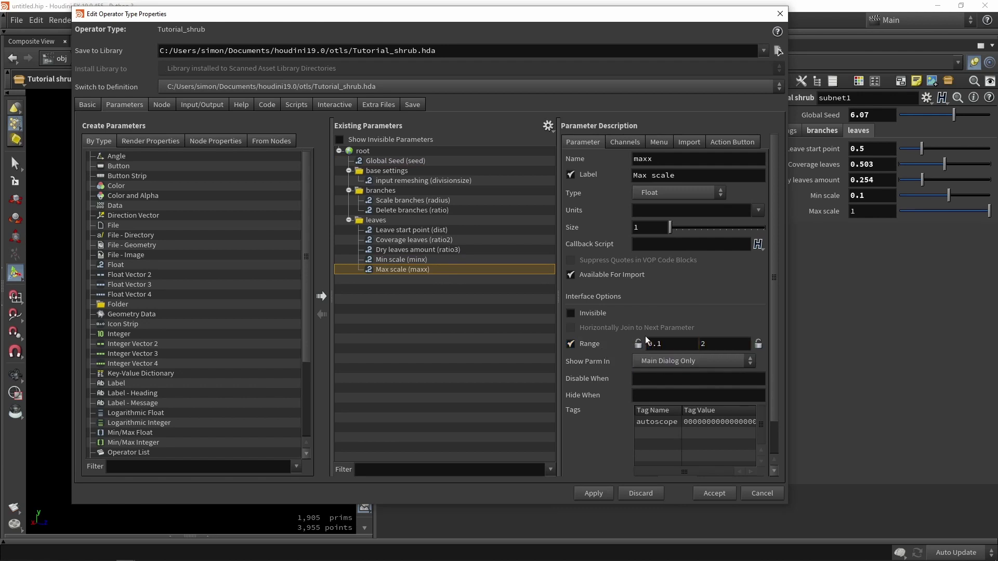
pyautogui.click(698, 495)
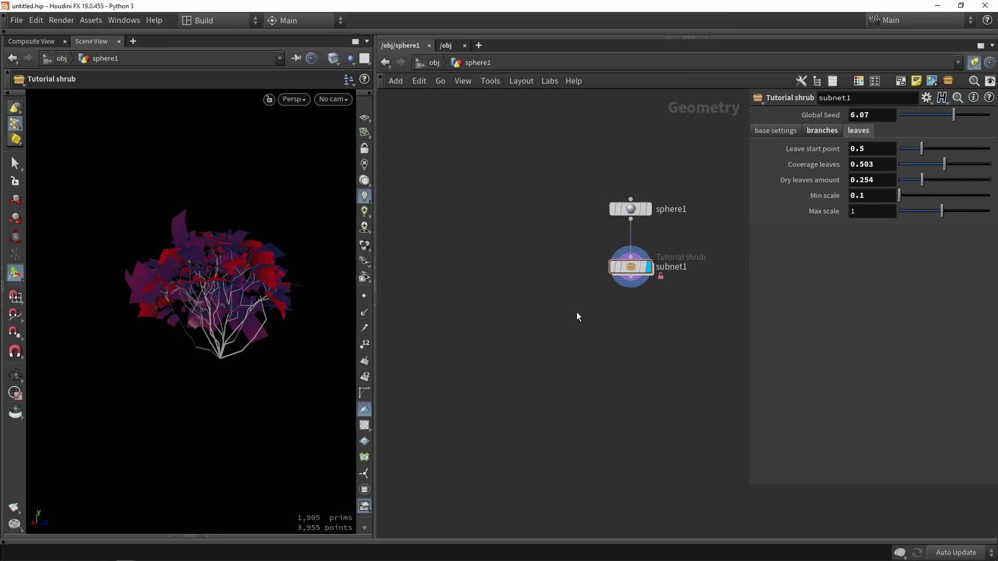
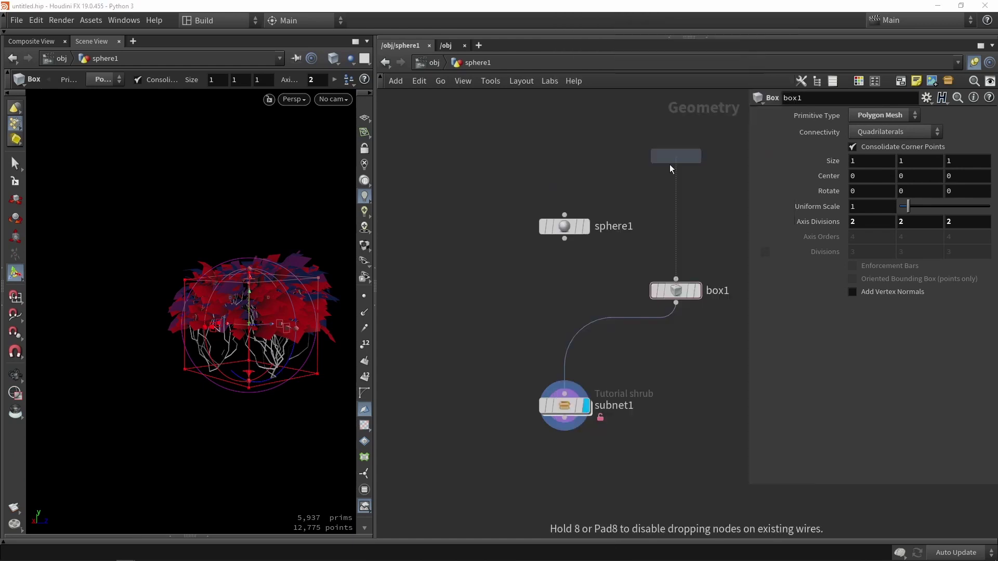
# Add a Rubber Toy test geometry and wire it into the shrub's input in place of box1
pyautogui.click(498, 291)
pyautogui.moveTo(498, 304); pyautogui.dragTo(546, 383)
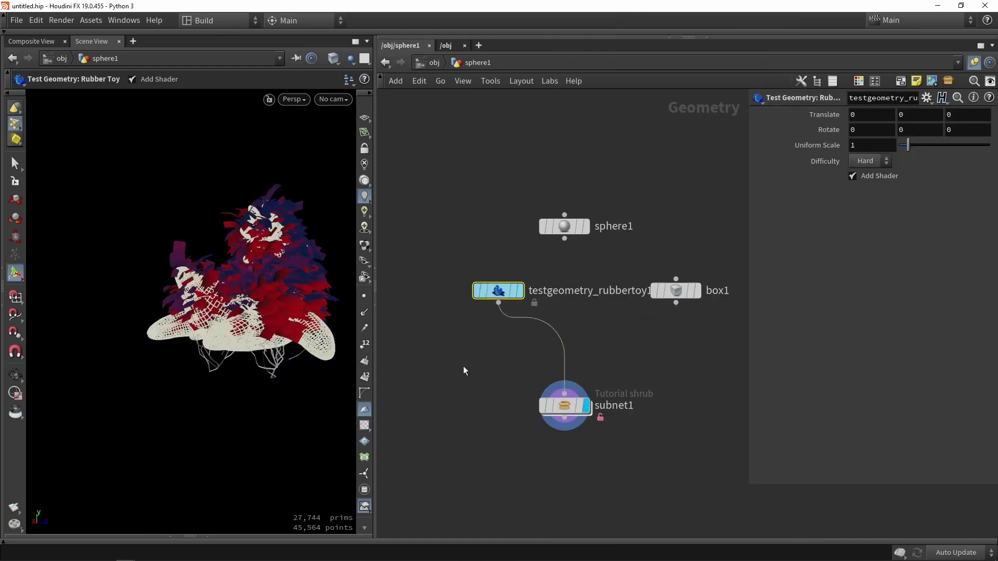
pyautogui.keyDown('alt'); pyautogui.moveTo(247, 329); pyautogui.dragTo(206, 336); pyautogui.keyUp('alt')
pyautogui.press('Return')
pyautogui.click(516, 290)
pyautogui.press('Escape')
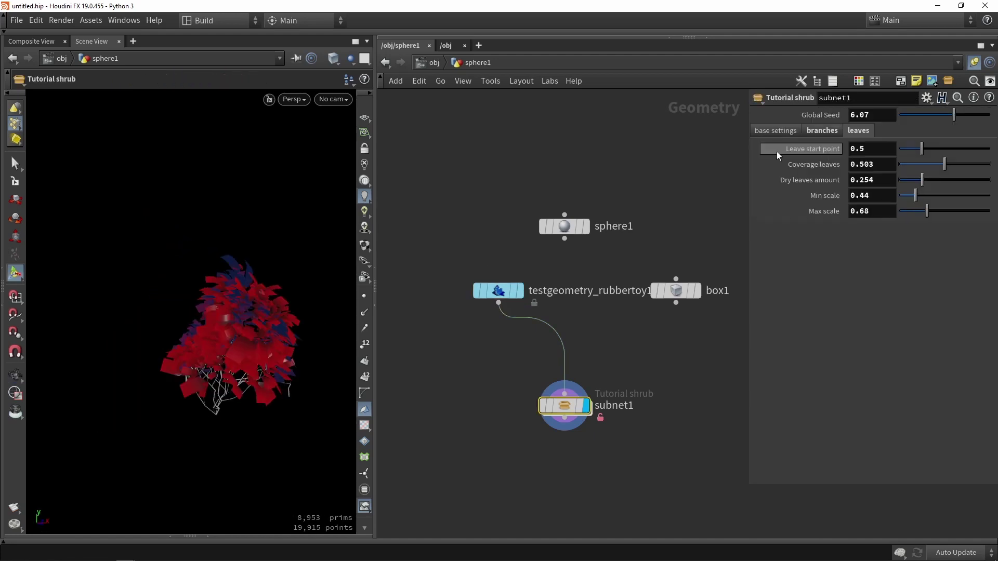
# Lower Leave start point to 0.22 and orbit around the leafy shrub
pyautogui.moveTo(921, 148); pyautogui.dragTo(909, 148)
pyautogui.press('Escape')
pyautogui.moveTo(181, 340)
pyautogui.mouseDown()
pyautogui.moveTo(341, 365)
pyautogui.moveTo(246, 381)
pyautogui.moveTo(189, 319)
pyautogui.moveTo(274, 285)
pyautogui.moveTo(229, 325)
pyautogui.moveTo(171, 351)
pyautogui.mouseUp()
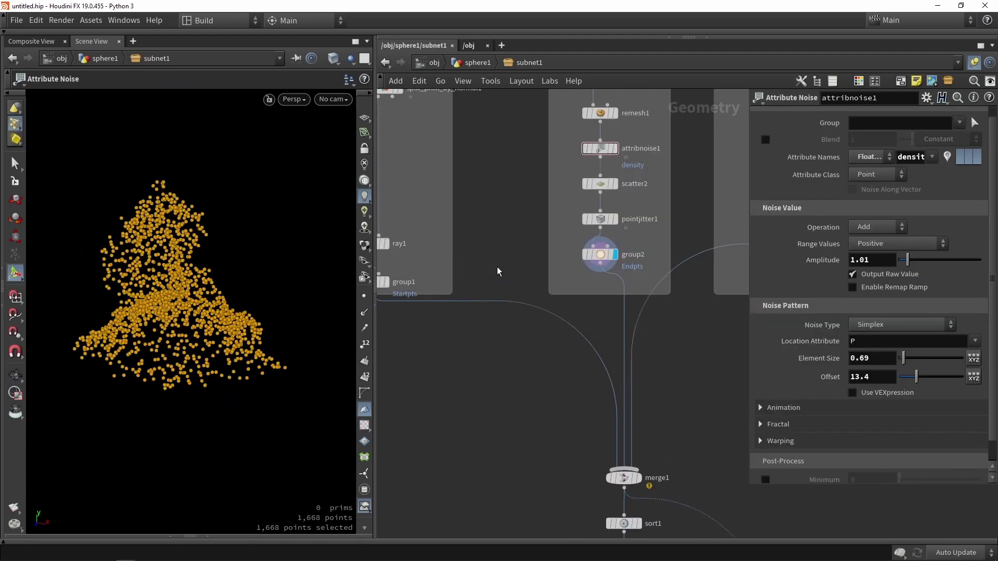
# Bypass pointjitter1 and display findshortestpath1 to view the branch wireframe
pyautogui.click(569, 230)
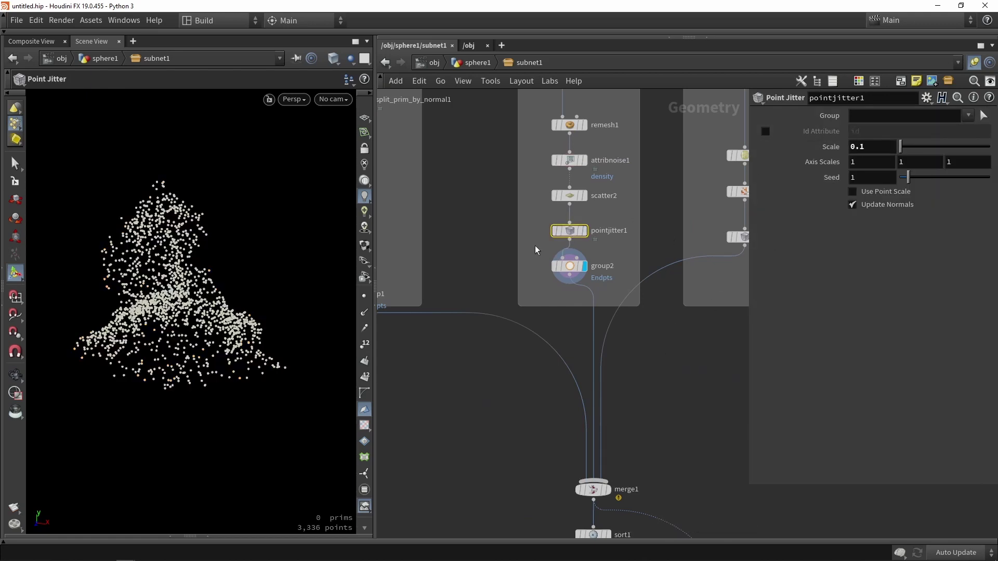
pyautogui.click(555, 232)
pyautogui.moveTo(506, 435); pyautogui.dragTo(490, 256, button='middle')
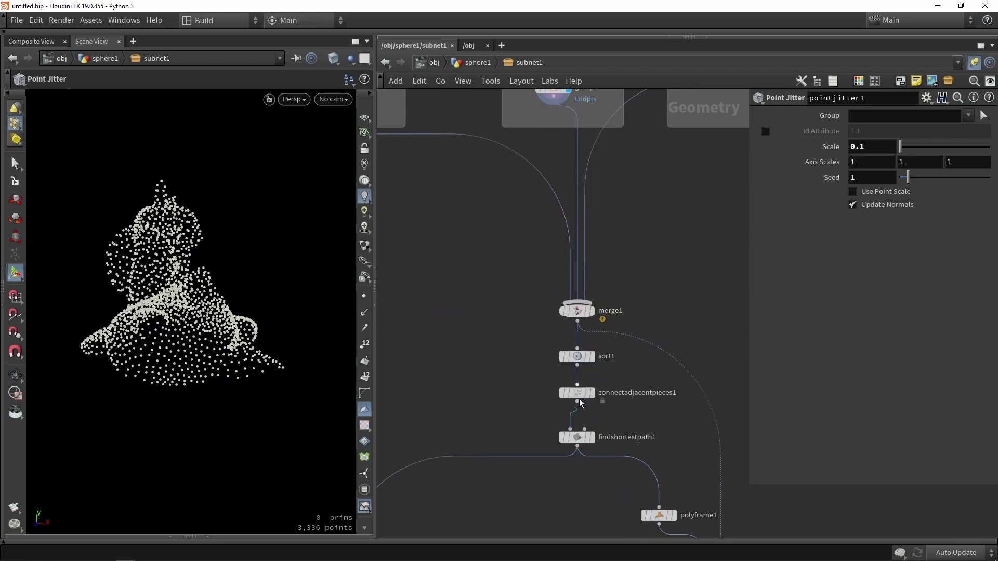
pyautogui.click(591, 437)
pyautogui.moveTo(276, 327); pyautogui.dragTo(338, 296)
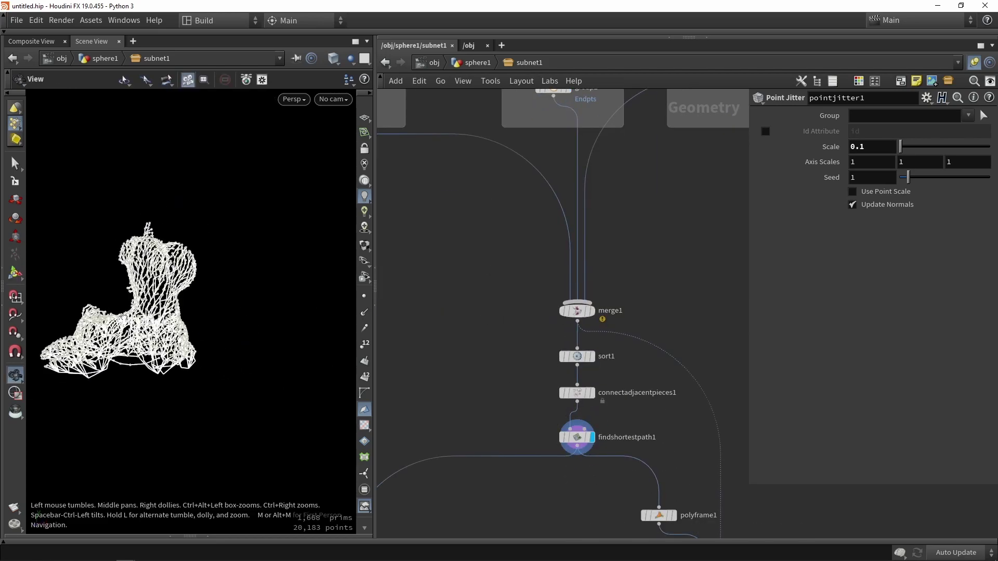
pyautogui.moveTo(124, 317); pyautogui.dragTo(316, 289)
pyautogui.scroll(6, 208, 296)
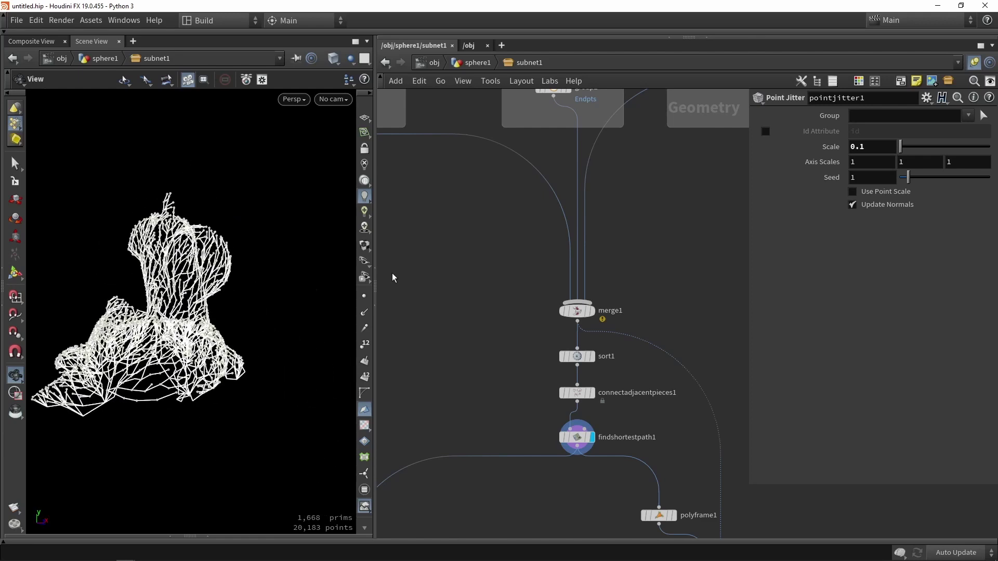
# Toggle pointjitter1's bypass repeatedly to compare branch shapes with and without jitter
pyautogui.moveTo(545, 143); pyautogui.dragTo(564, 223, button='middle')
pyautogui.scroll(3, 560, 145)
pyautogui.click(560, 141)
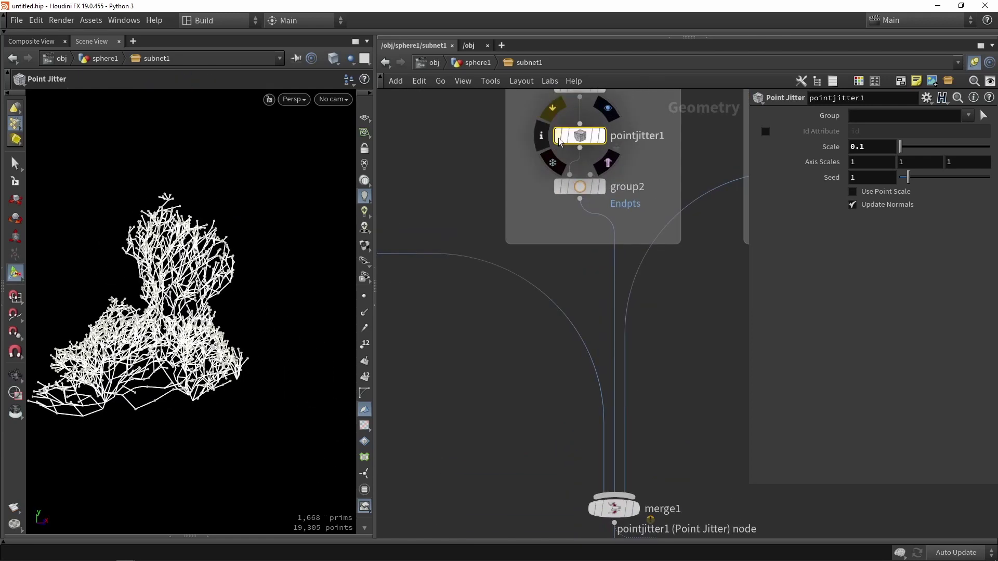
pyautogui.click(560, 141)
pyautogui.click(560, 141)
pyautogui.click(560, 141)
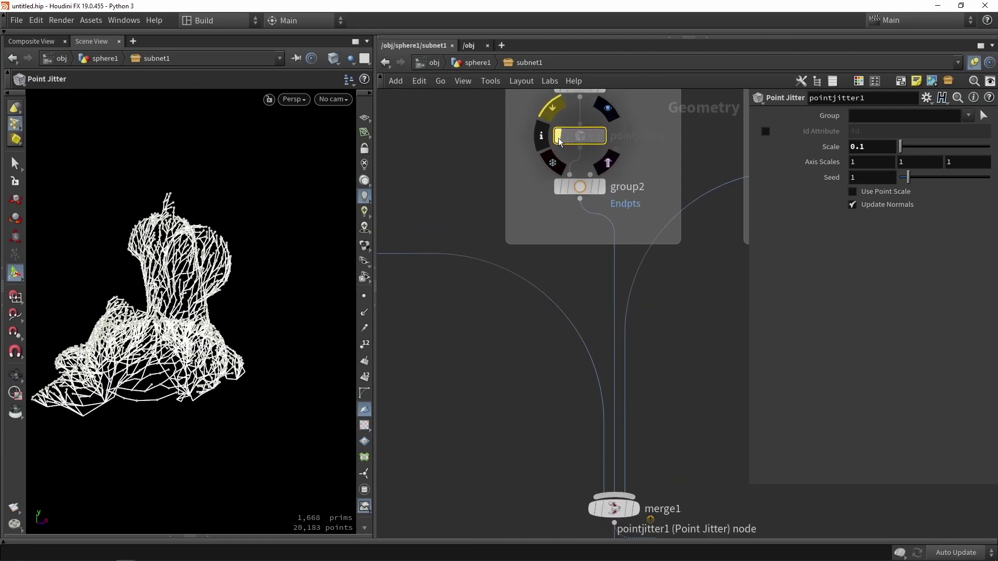
pyautogui.click(560, 141)
pyautogui.scroll(-5, 497, 317)
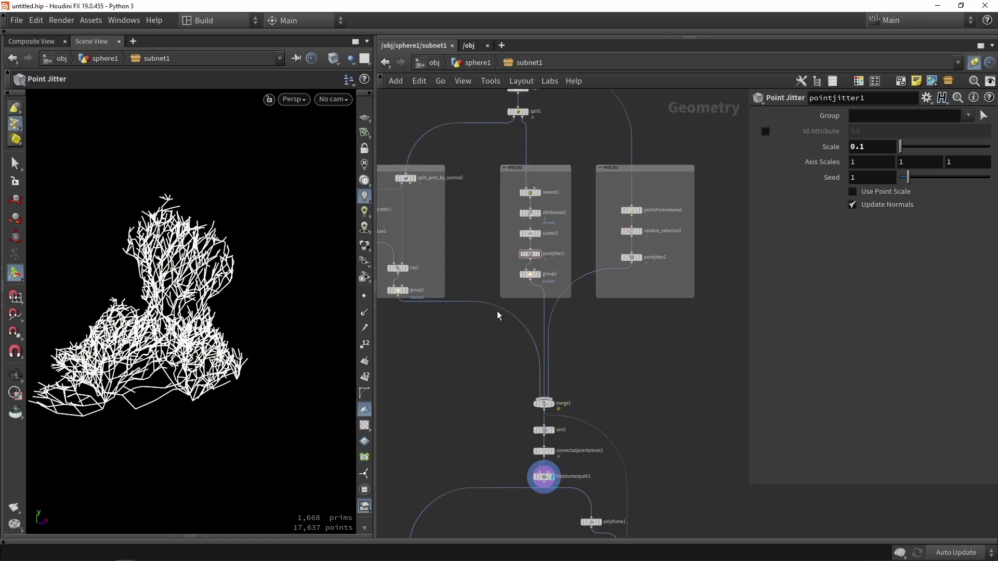
# Select pointjitter1 and open the Tutorial shrub asset's type properties
pyautogui.moveTo(543, 264); pyautogui.dragTo(544, 263)
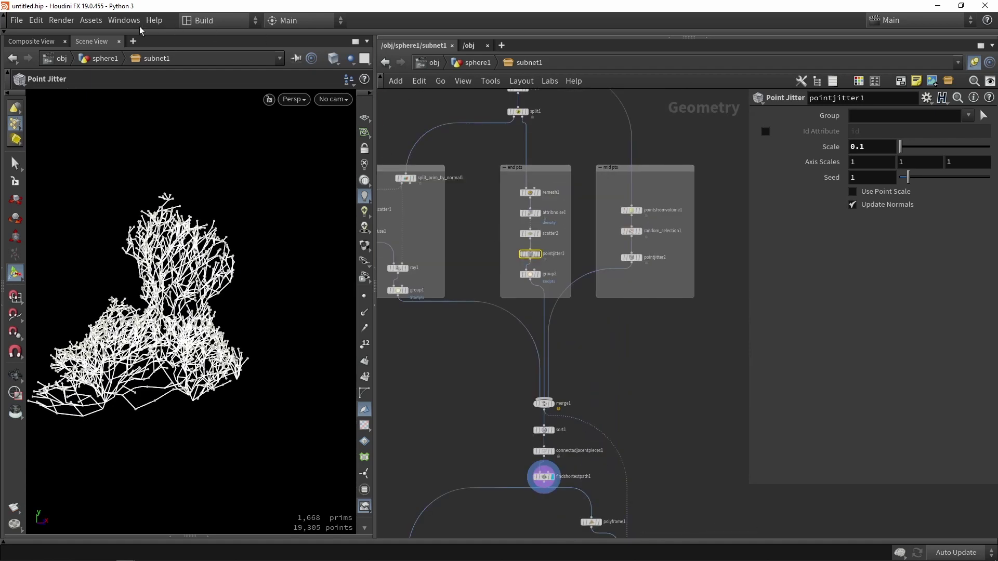
pyautogui.click(91, 20)
pyautogui.moveTo(126, 109)
pyautogui.click(253, 121)
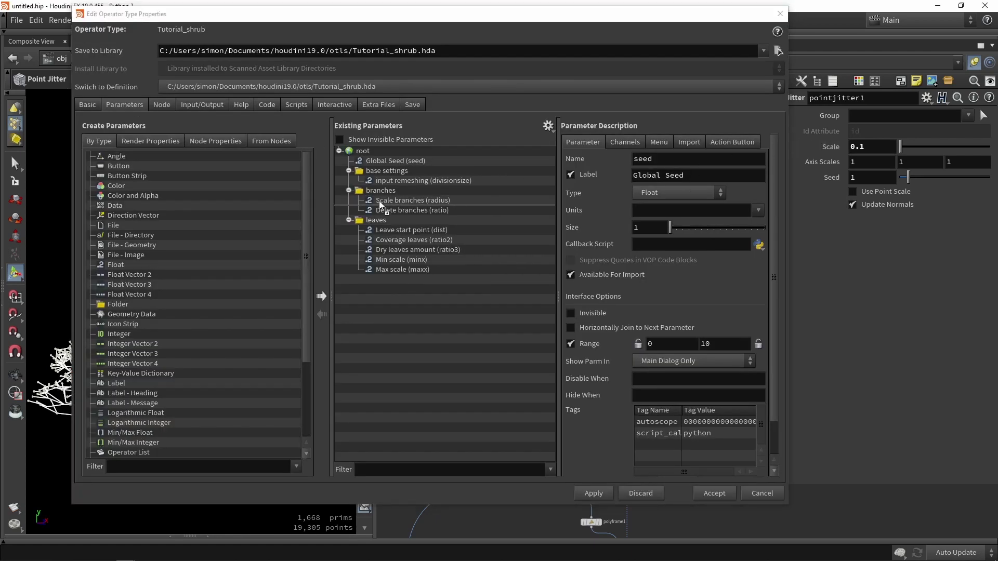
# Add pointjitter1's Scale to the branches folder as 'variation' with a 0–0.2 range, and apply
pyautogui.moveTo(380, 204); pyautogui.dragTo(381, 193)
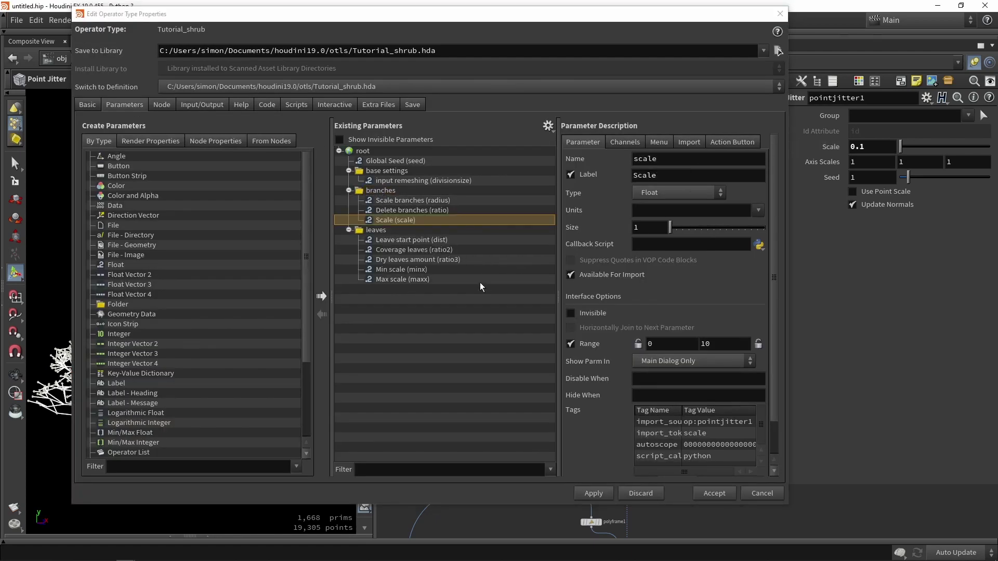
pyautogui.doubleClick(645, 176)
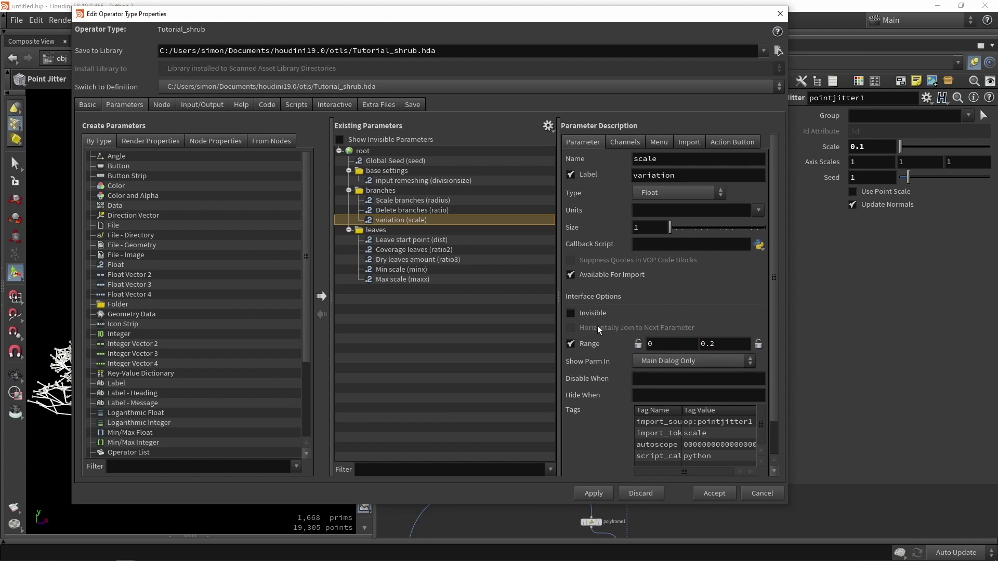
pyautogui.click(594, 493)
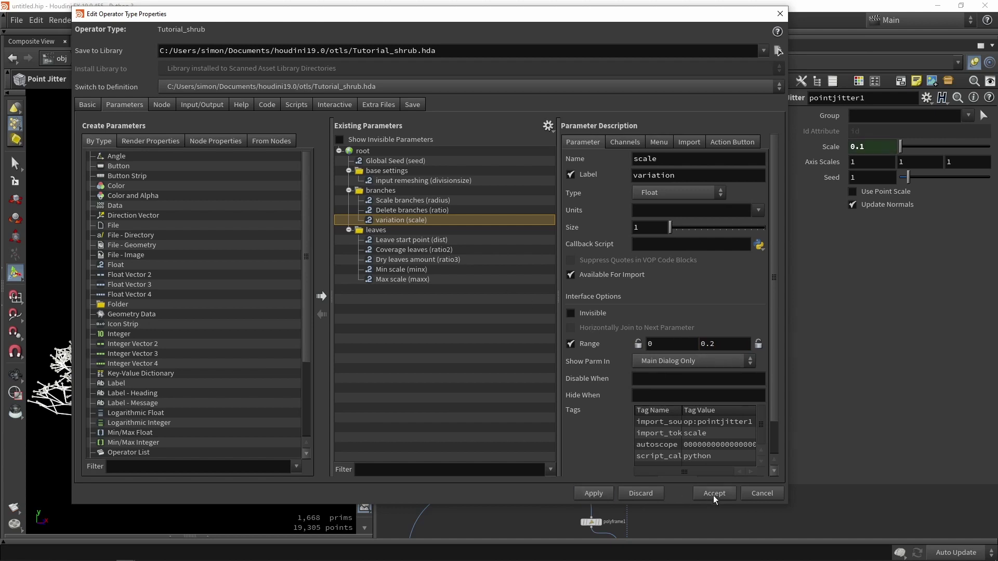
pyautogui.click(713, 495)
# Set the shrub's branch variation to 0.113 at the asset level
pyautogui.press('u')
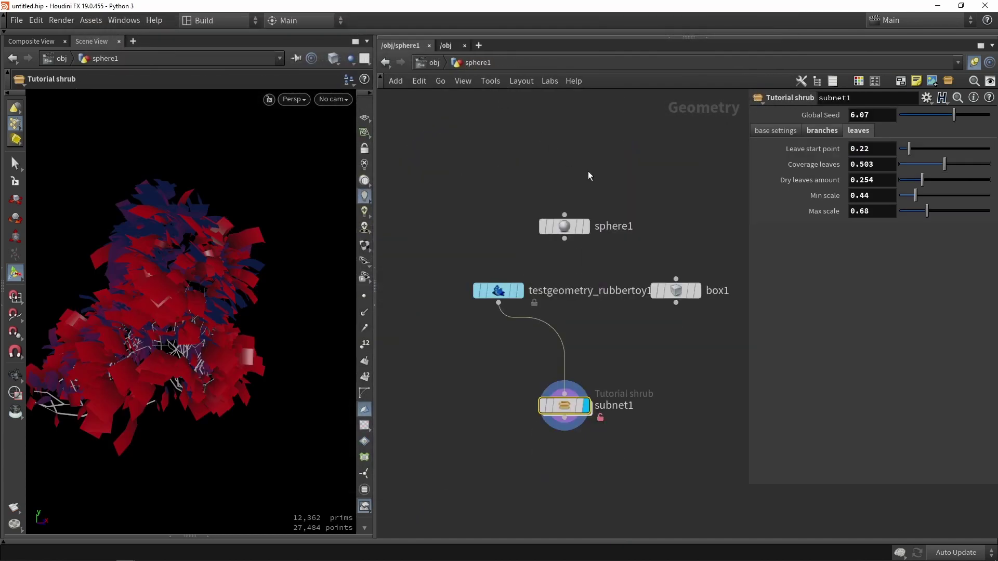
pyautogui.moveTo(944, 180); pyautogui.dragTo(924, 191)
pyautogui.click(866, 133)
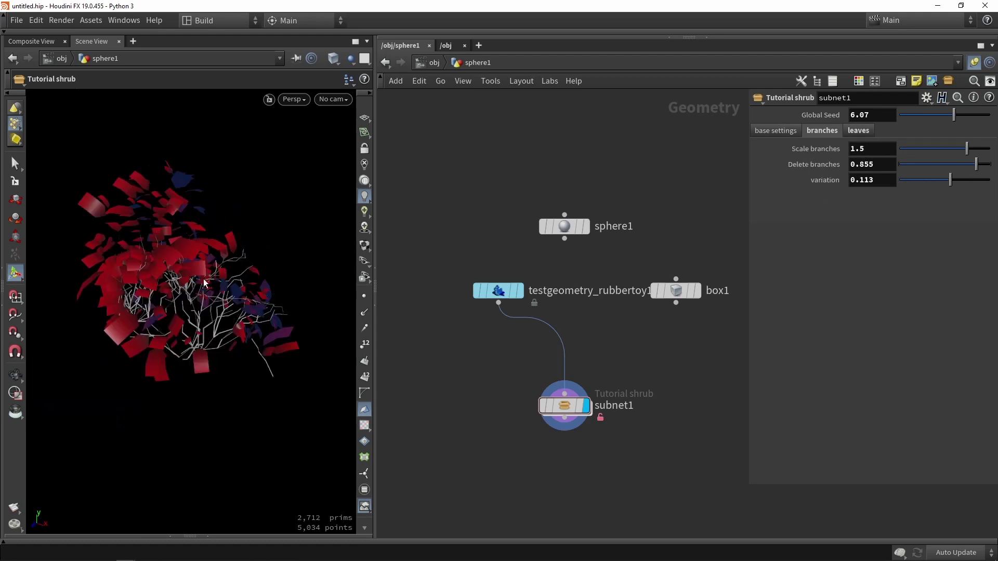
# Toggle the shrub between wireframe and shaded display to inspect the varied branches
pyautogui.press('Escape')
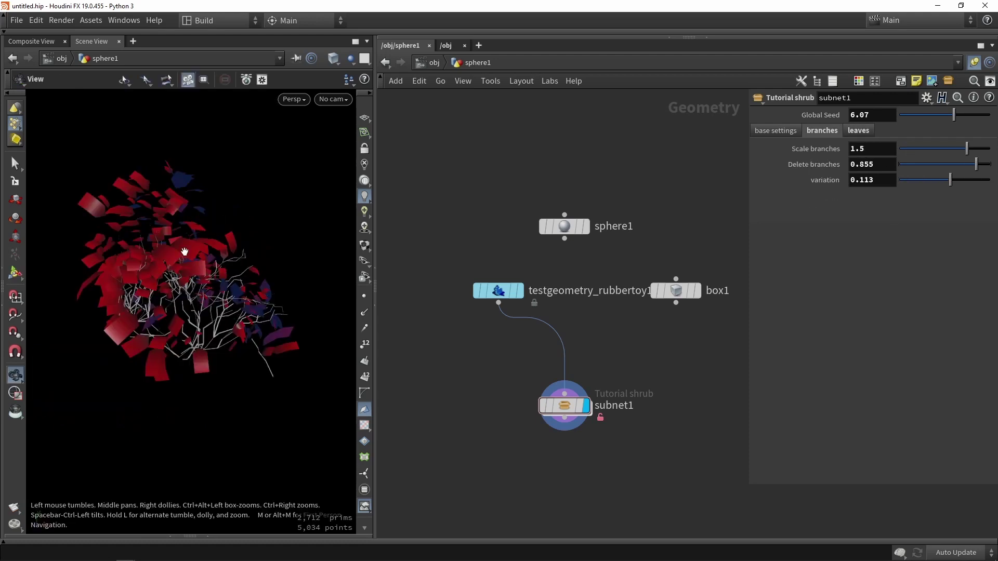
pyautogui.scroll(5, 179, 257)
pyautogui.hotkey('shift', 'w')
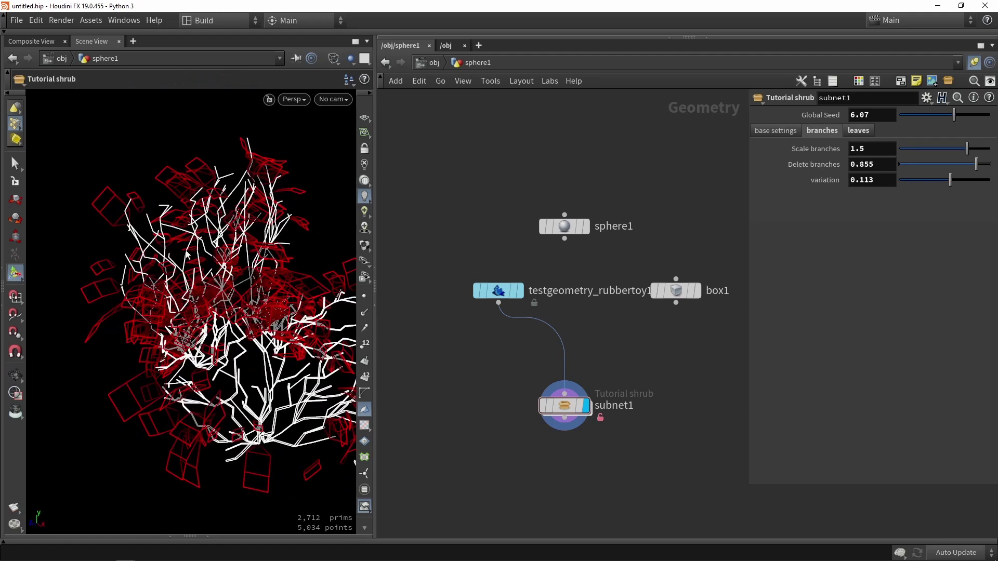
pyautogui.scroll(5, 178, 245)
pyautogui.scroll(-4, 159, 239)
pyautogui.press('Return')
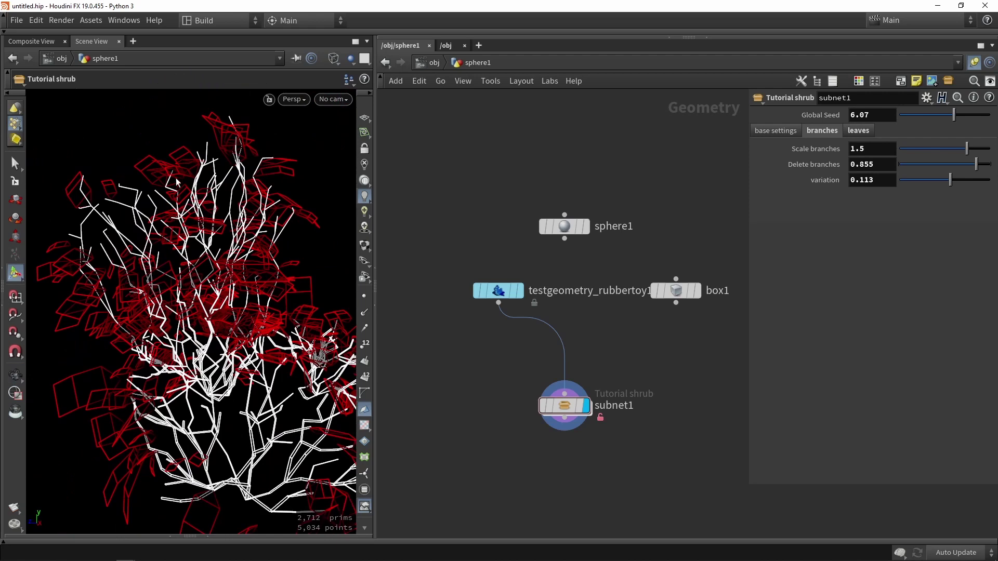
pyautogui.hotkey('shift', 'w')
pyautogui.press('Escape')
pyautogui.scroll(3, 218, 197)
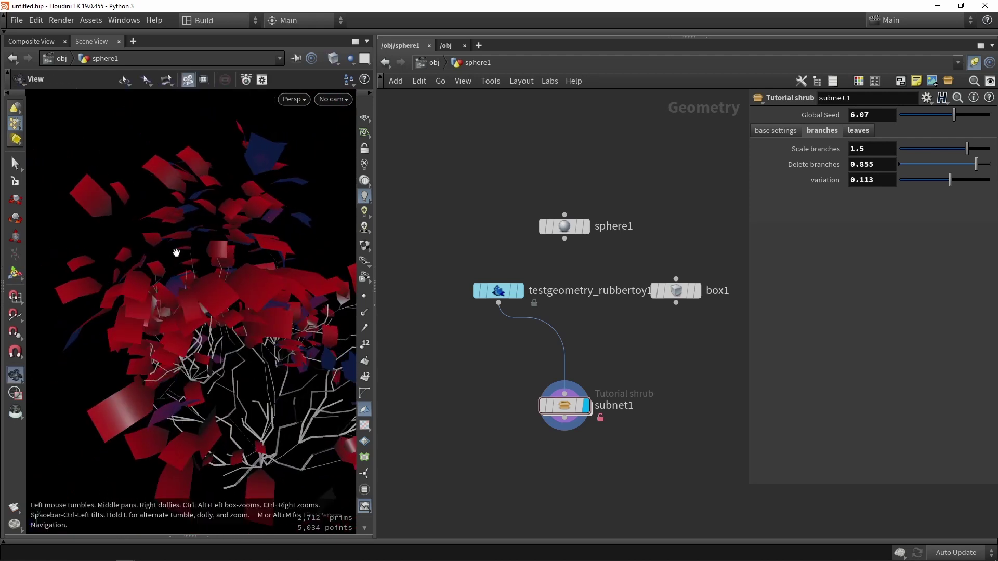
pyautogui.moveTo(177, 251)
pyautogui.mouseDown()
pyautogui.moveTo(148, 227)
pyautogui.moveTo(279, 219)
pyautogui.moveTo(289, 228)
pyautogui.mouseUp()
pyautogui.hotkey('shift', 'w')
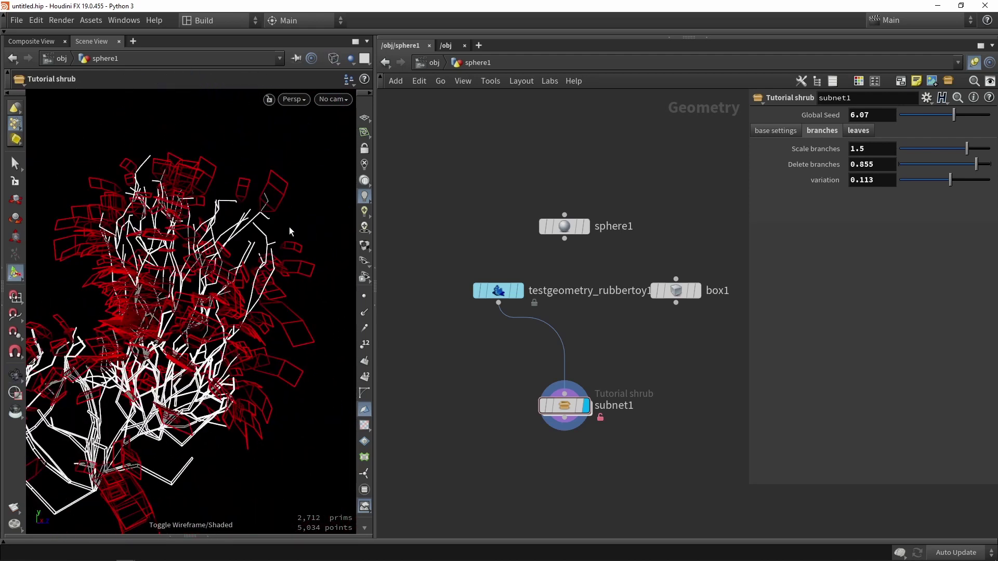
pyautogui.press('Return')
pyautogui.press('w')
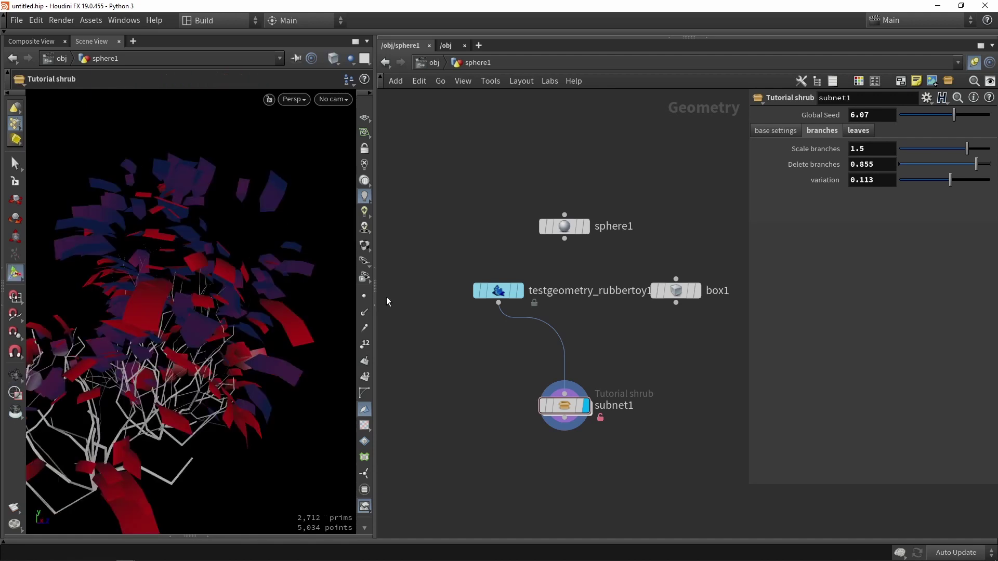
# Go inside the shrub asset and select attribremap1 to show its settings
pyautogui.doubleClick(566, 405)
pyautogui.scroll(-5, 567, 409)
pyautogui.moveTo(524, 408); pyautogui.dragTo(530, 228, button='middle')
pyautogui.scroll(8, 539, 299)
pyautogui.click(517, 238)
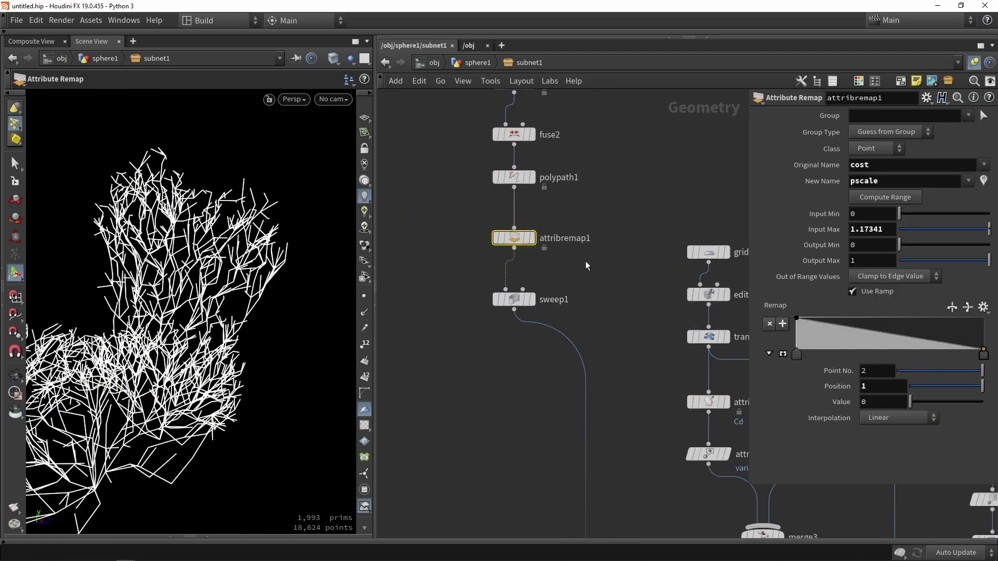
# Display sweep1's branch tubes, then set attribremap1's Output Min to 0.1
pyautogui.click(869, 248)
pyautogui.click(531, 300)
pyautogui.click(515, 302)
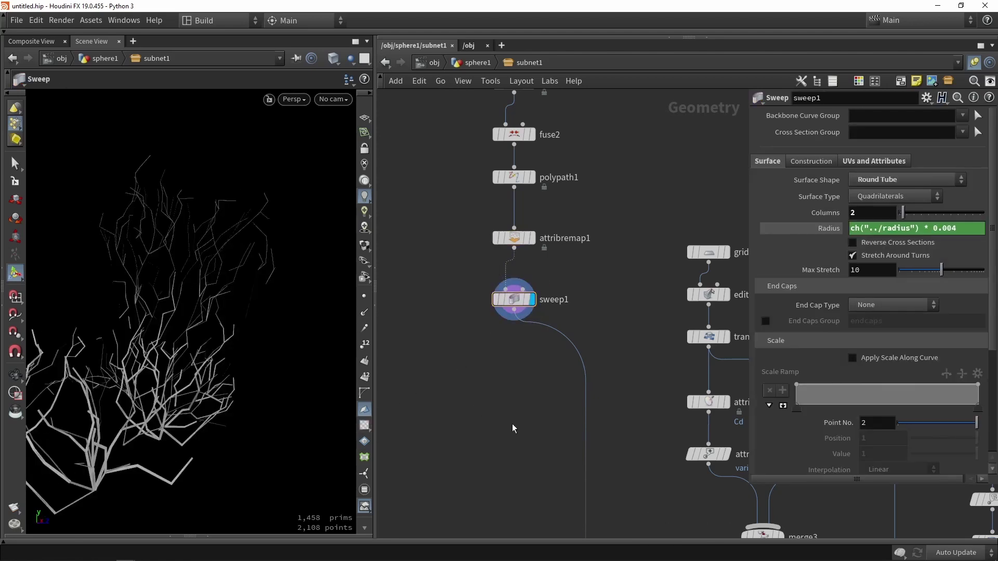
pyautogui.scroll(-5, 176, 299)
pyautogui.keyDown('alt'); pyautogui.moveTo(176, 298); pyautogui.dragTo(161, 231); pyautogui.keyUp('alt')
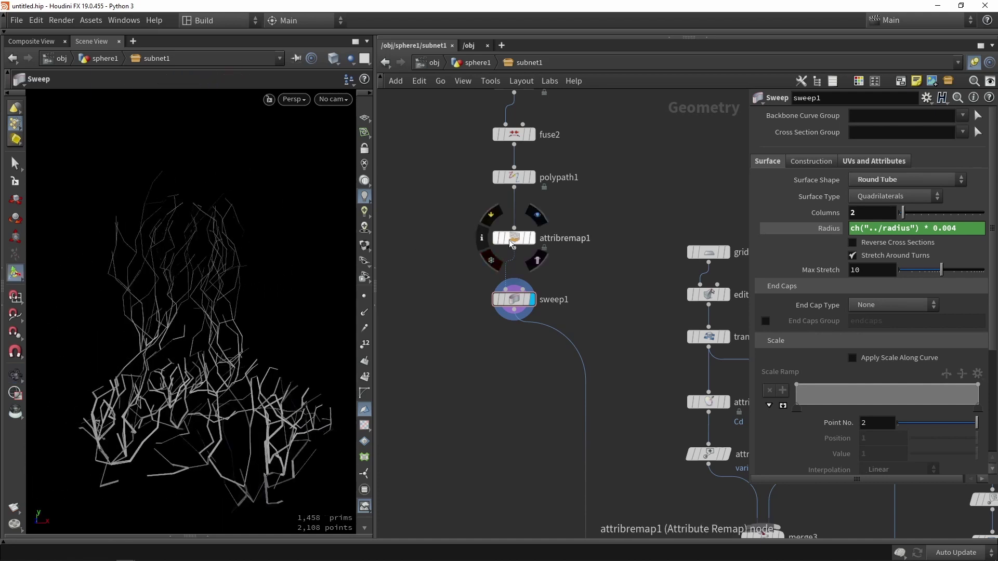
pyautogui.click(510, 239)
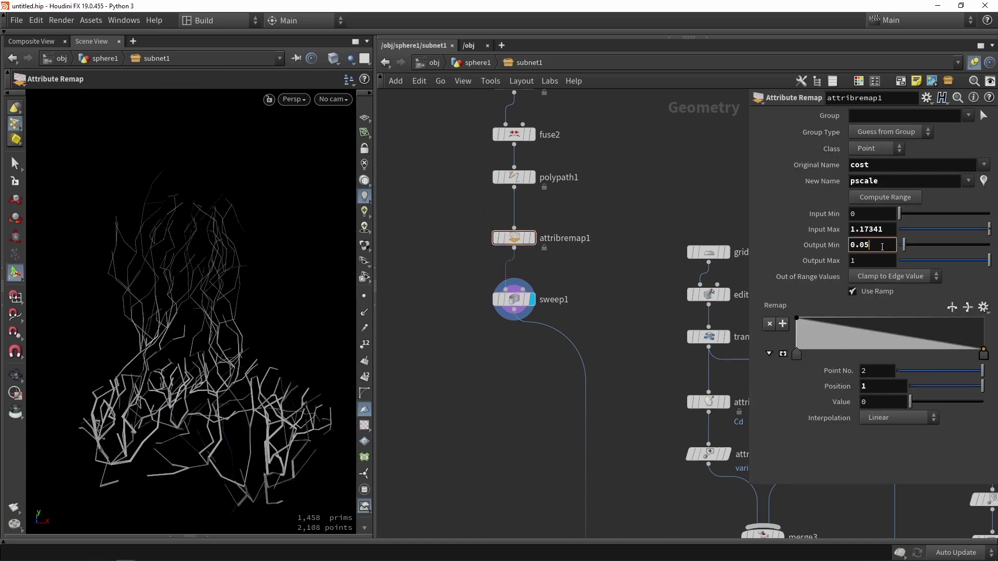
pyautogui.click(882, 247)
pyautogui.write('0.1')
pyautogui.press('Return')
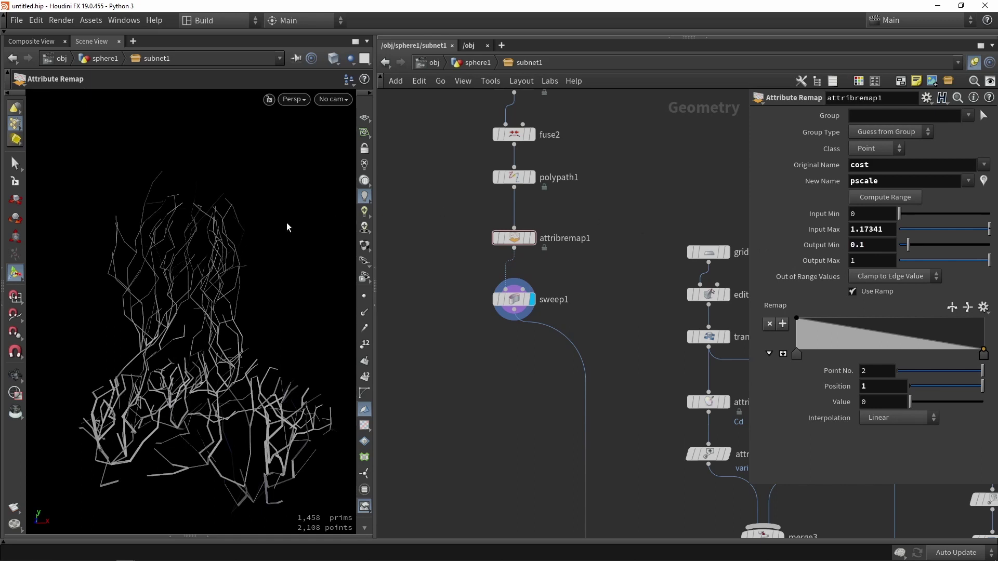